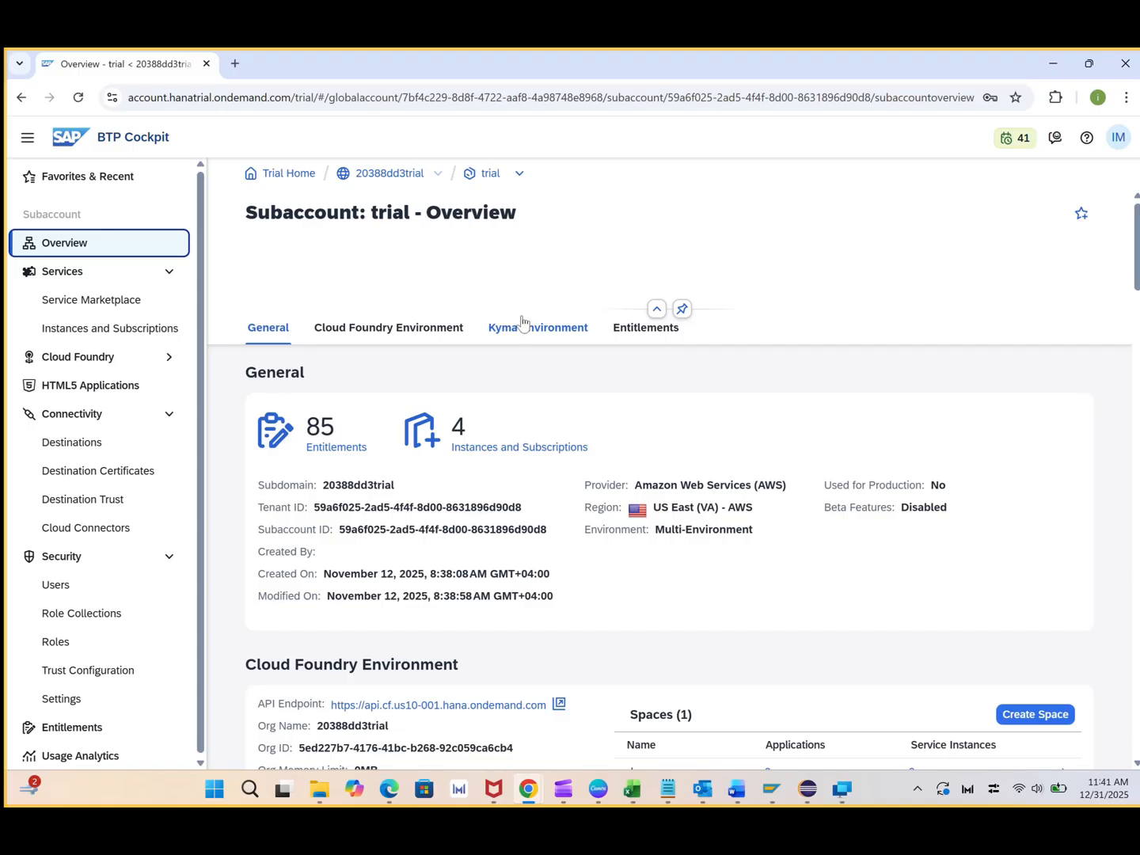
Search the Service Marketplace for 'integration su' and start a new Integration Suite subscription
{"action": "left_click", "coordinate": [92, 302]}
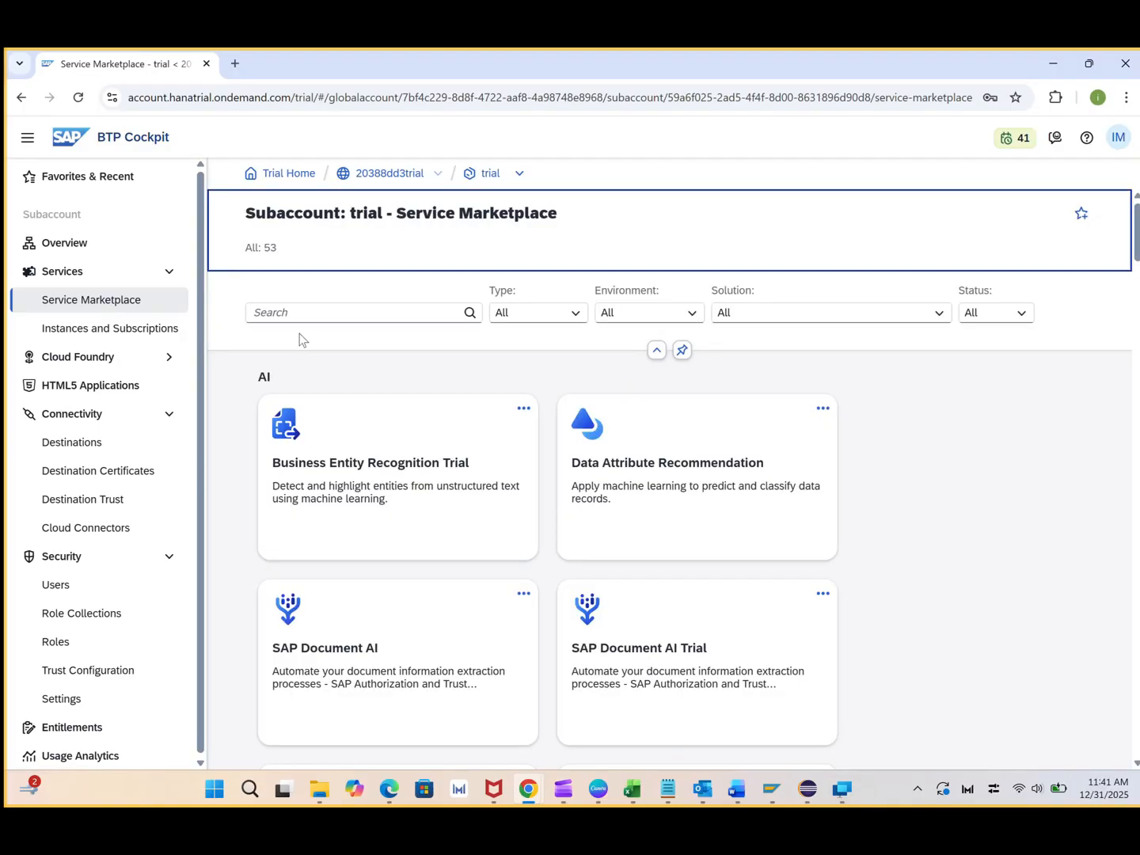
{"action": "left_click", "coordinate": [327, 313]}
{"action": "type", "text": "integratio"}
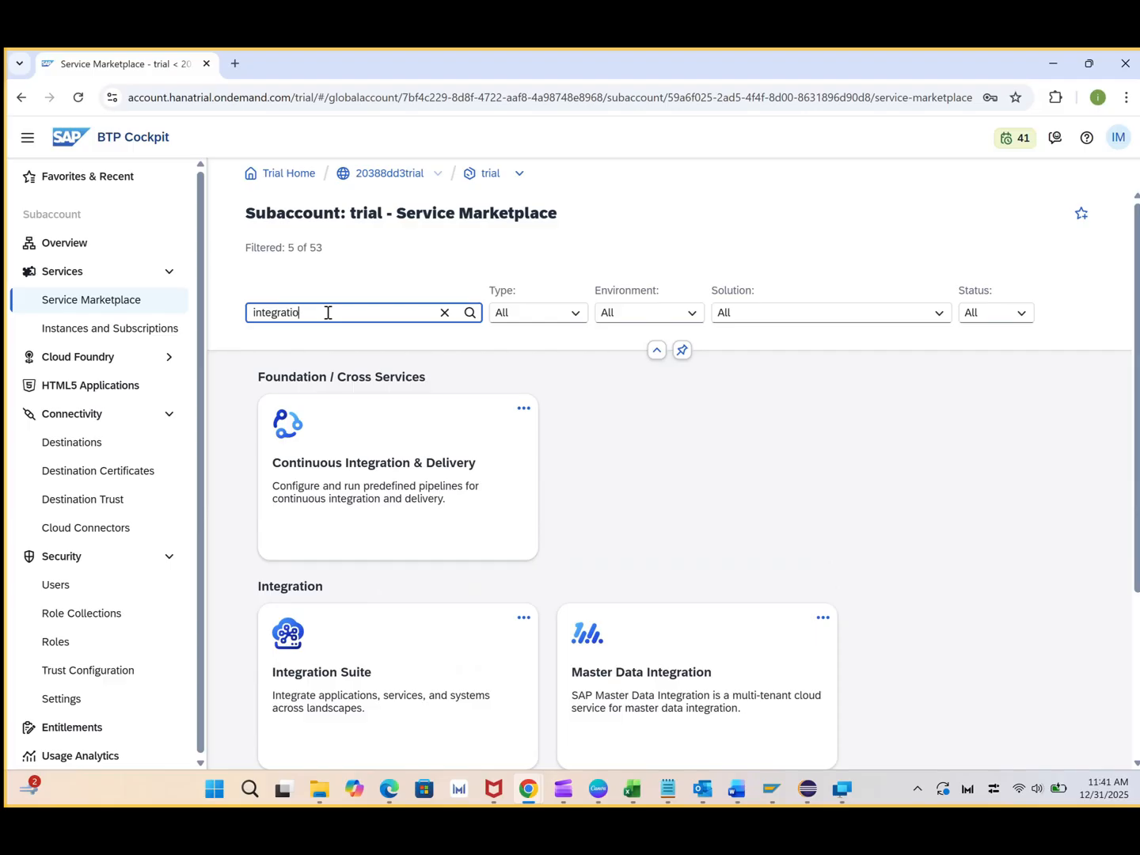
{"action": "type", "text": "n sui"}
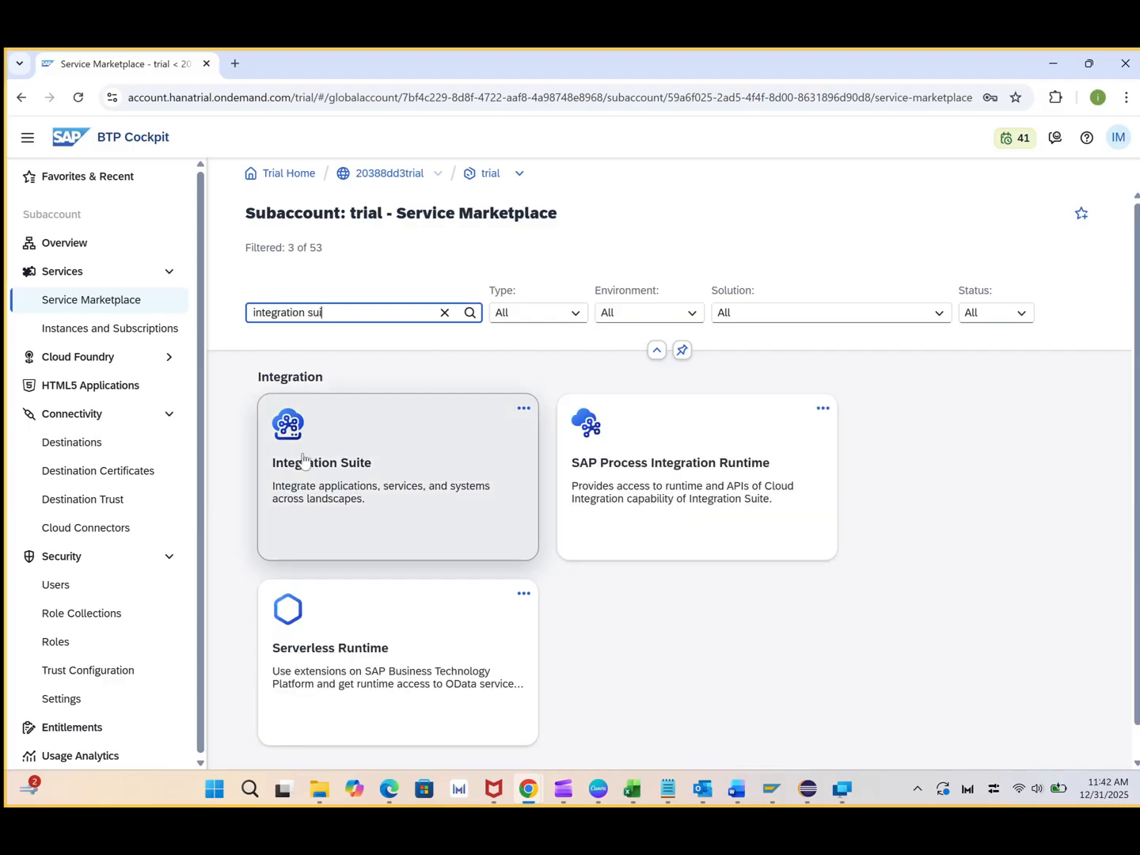
{"action": "left_click", "coordinate": [399, 467]}
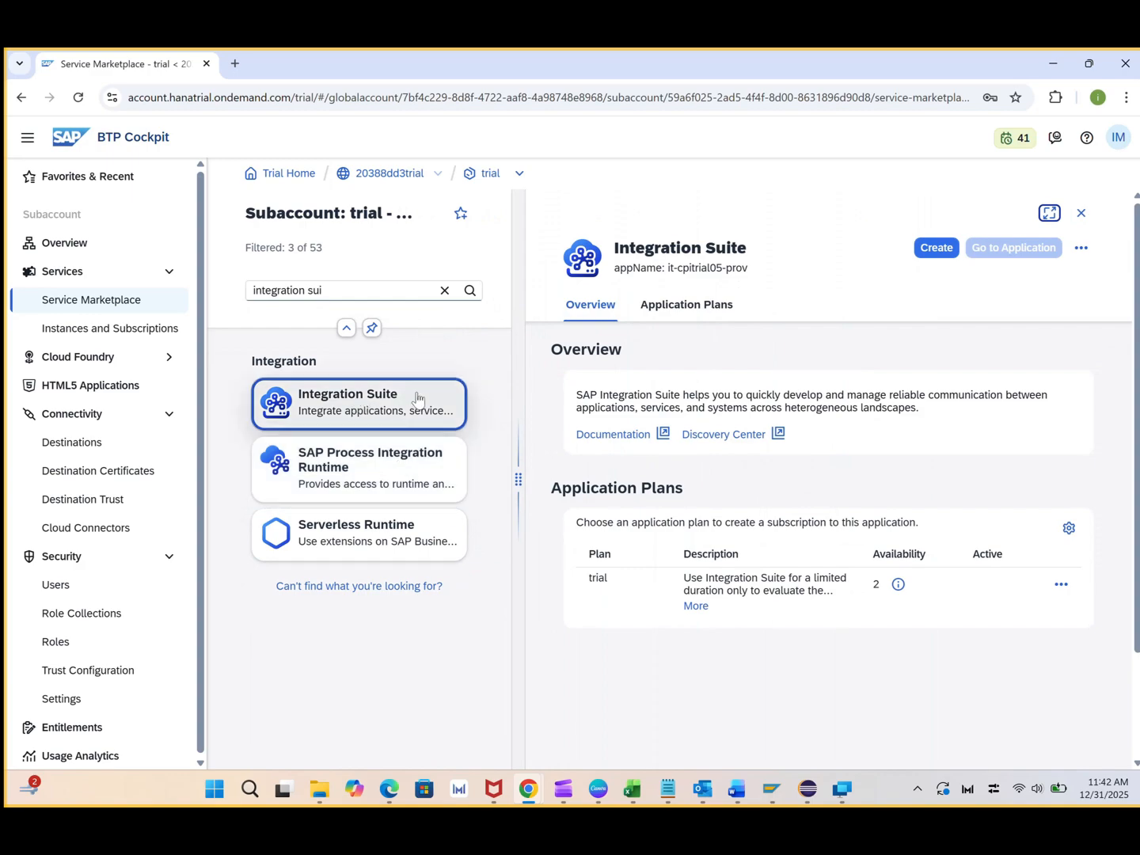
{"action": "left_click", "coordinate": [937, 247]}
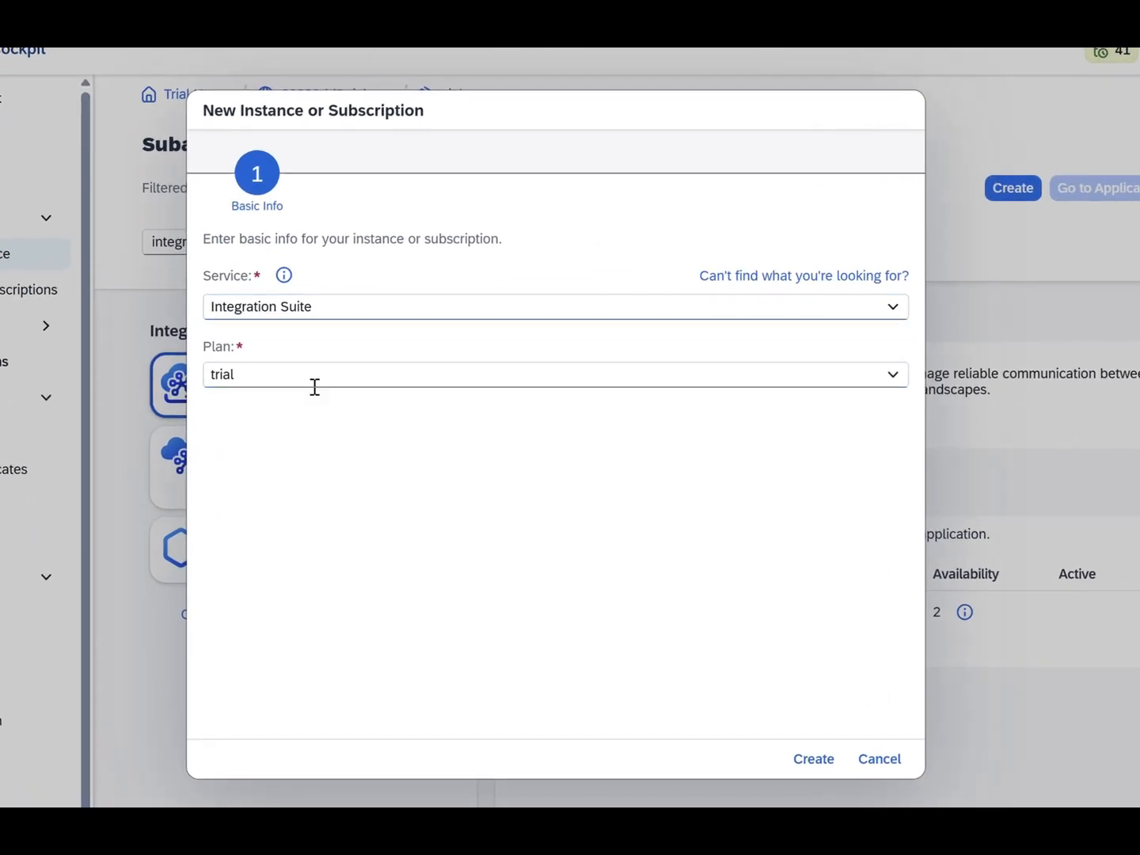
Create the Integration Suite subscription on the trial plan and view it under Instances and Subscriptions
{"action": "left_click", "coordinate": [897, 385]}
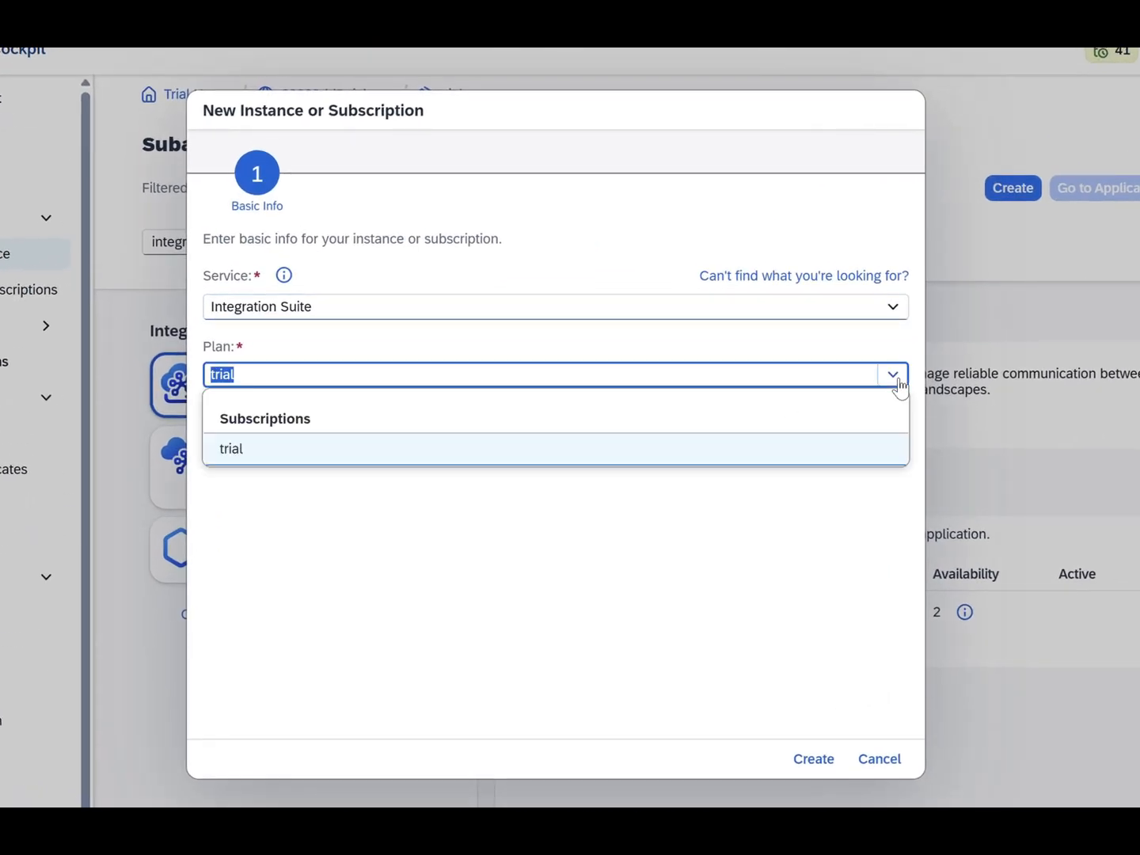
{"action": "left_click", "coordinate": [898, 385]}
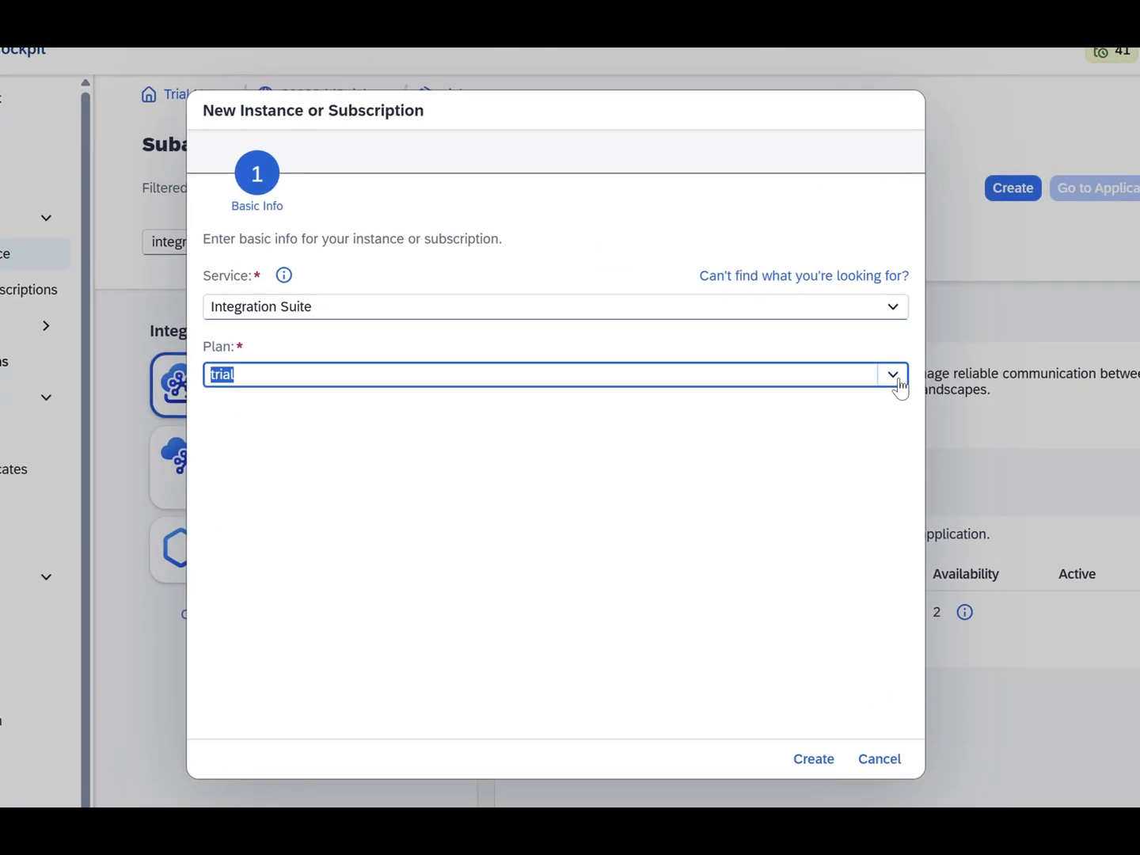
{"action": "left_click", "coordinate": [810, 760]}
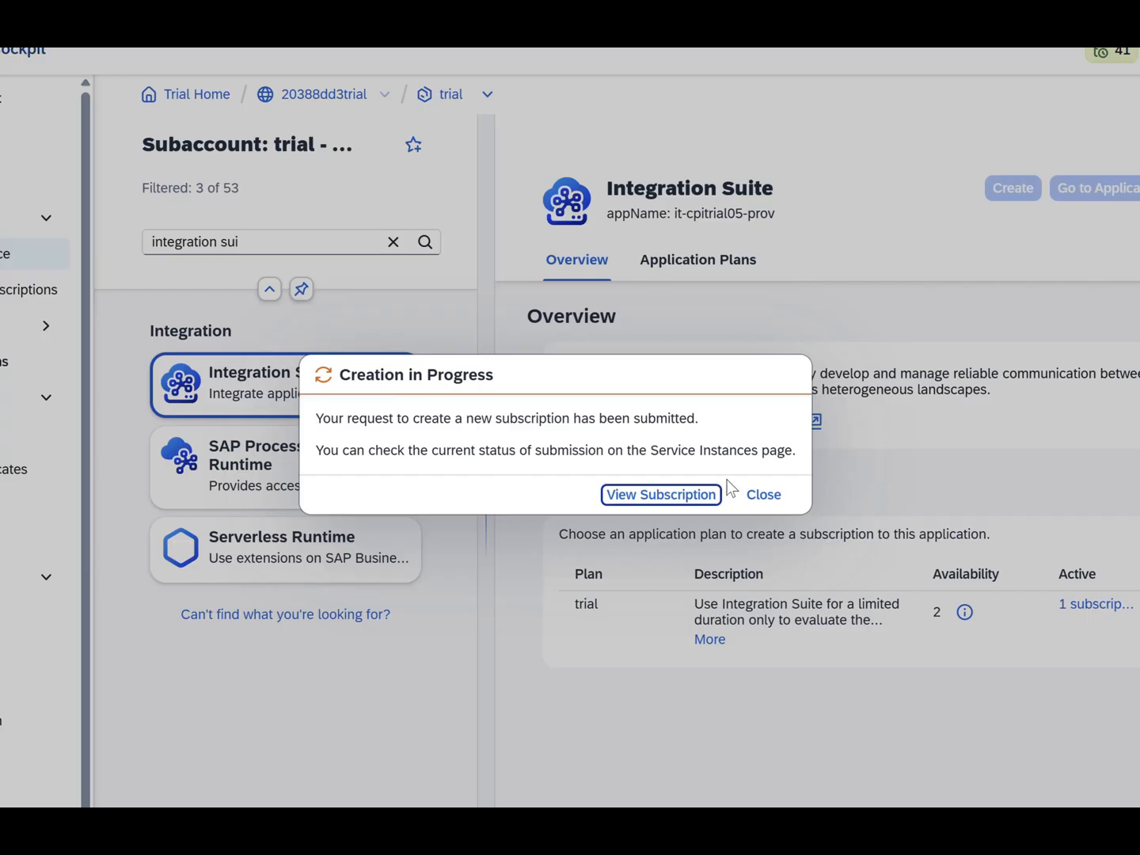
{"action": "left_click", "coordinate": [764, 495]}
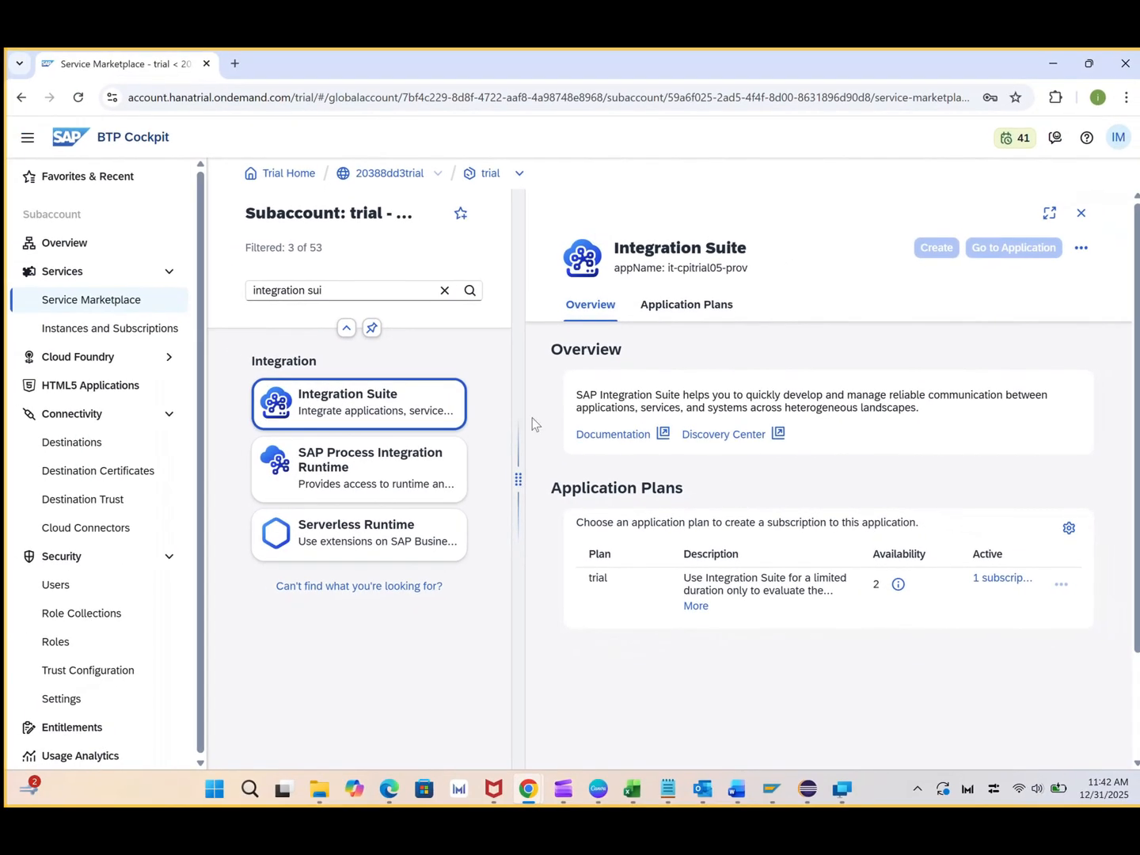
{"action": "left_click", "coordinate": [115, 337]}
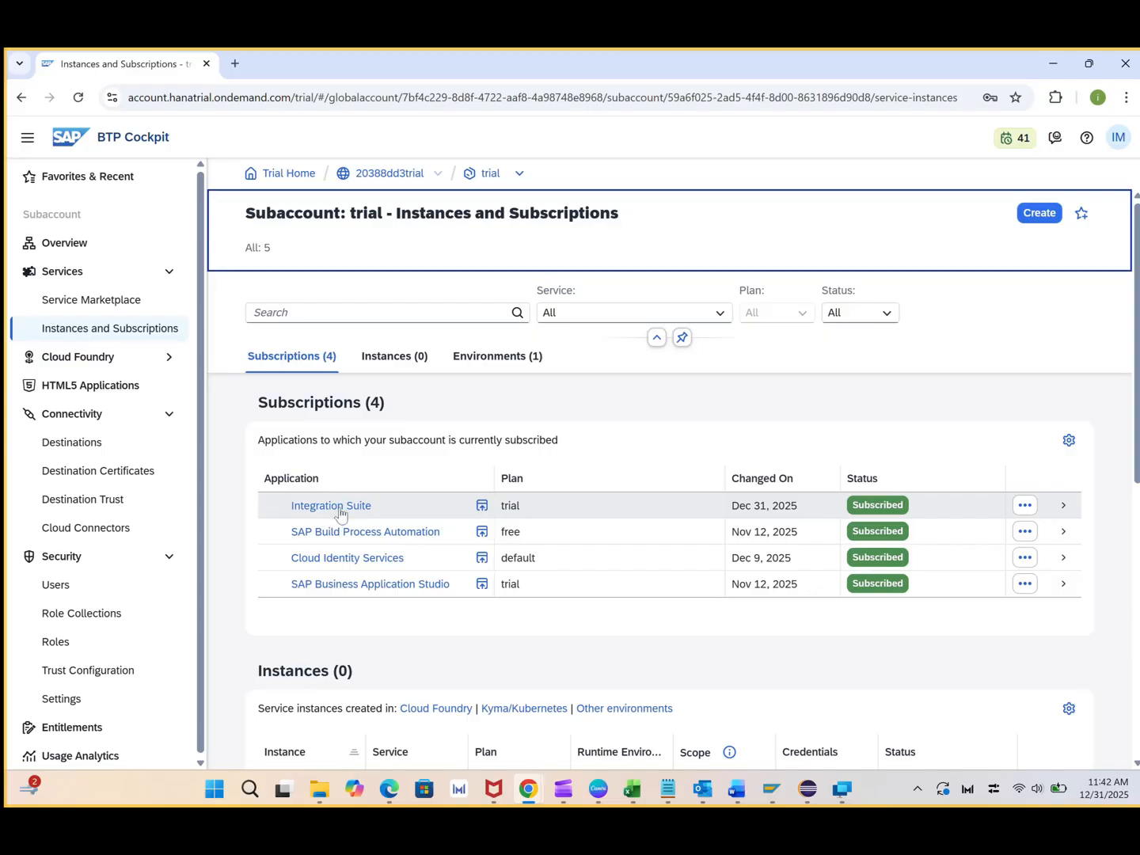
Open the Integration Suite subscription's details and launch the application in a new tab
{"action": "left_click", "coordinate": [1024, 507]}
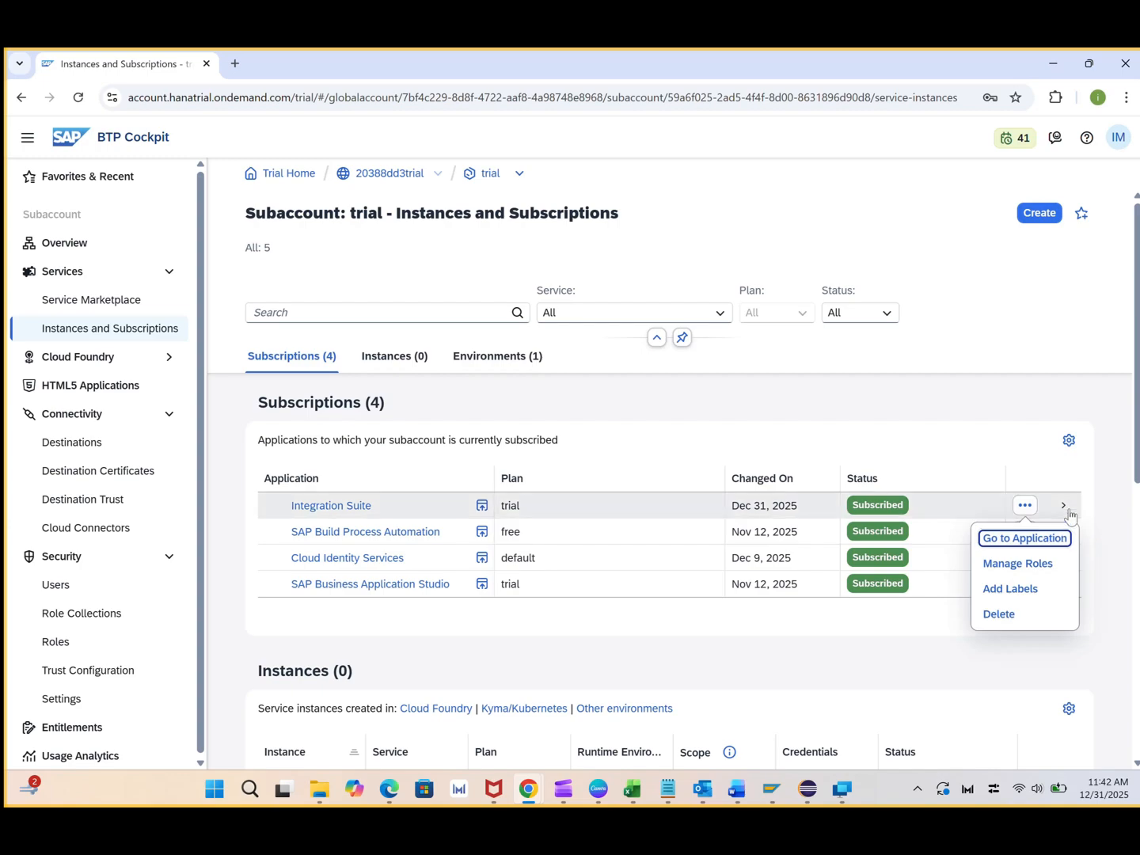
{"action": "left_click", "coordinate": [1063, 506]}
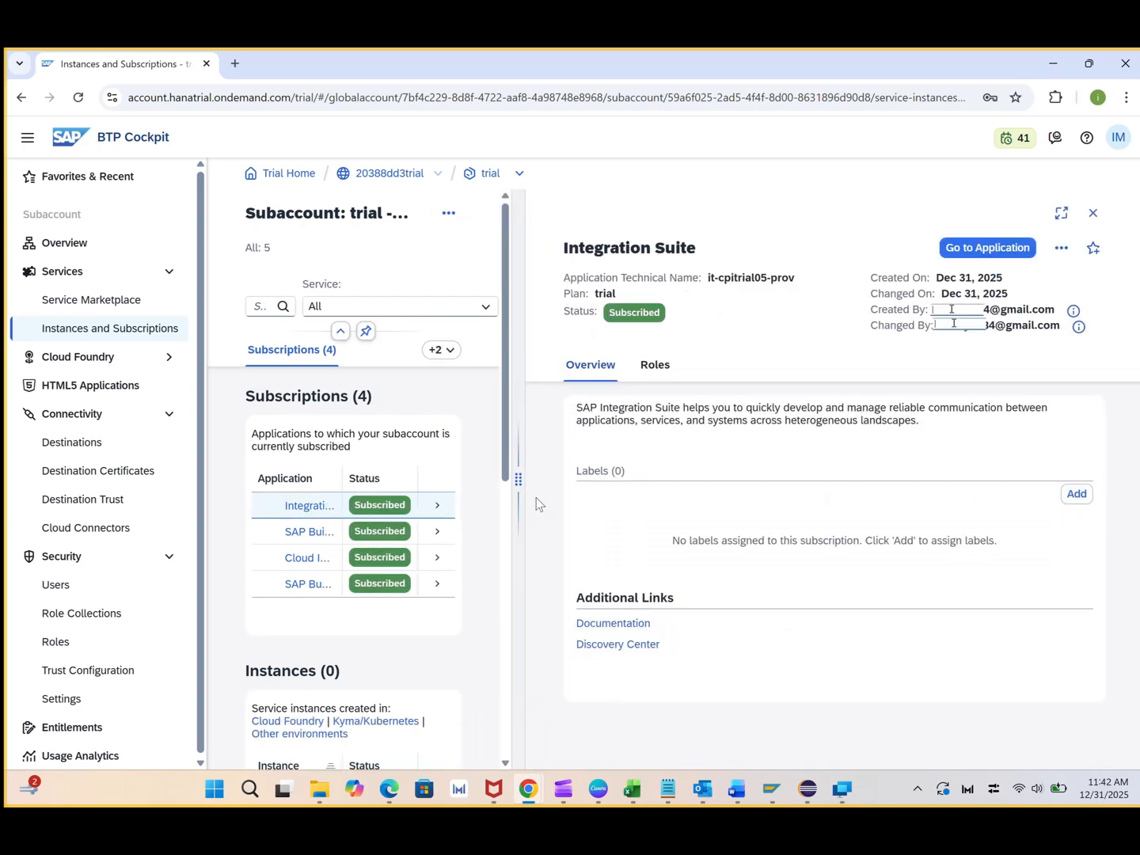
{"action": "left_click", "coordinate": [1007, 250]}
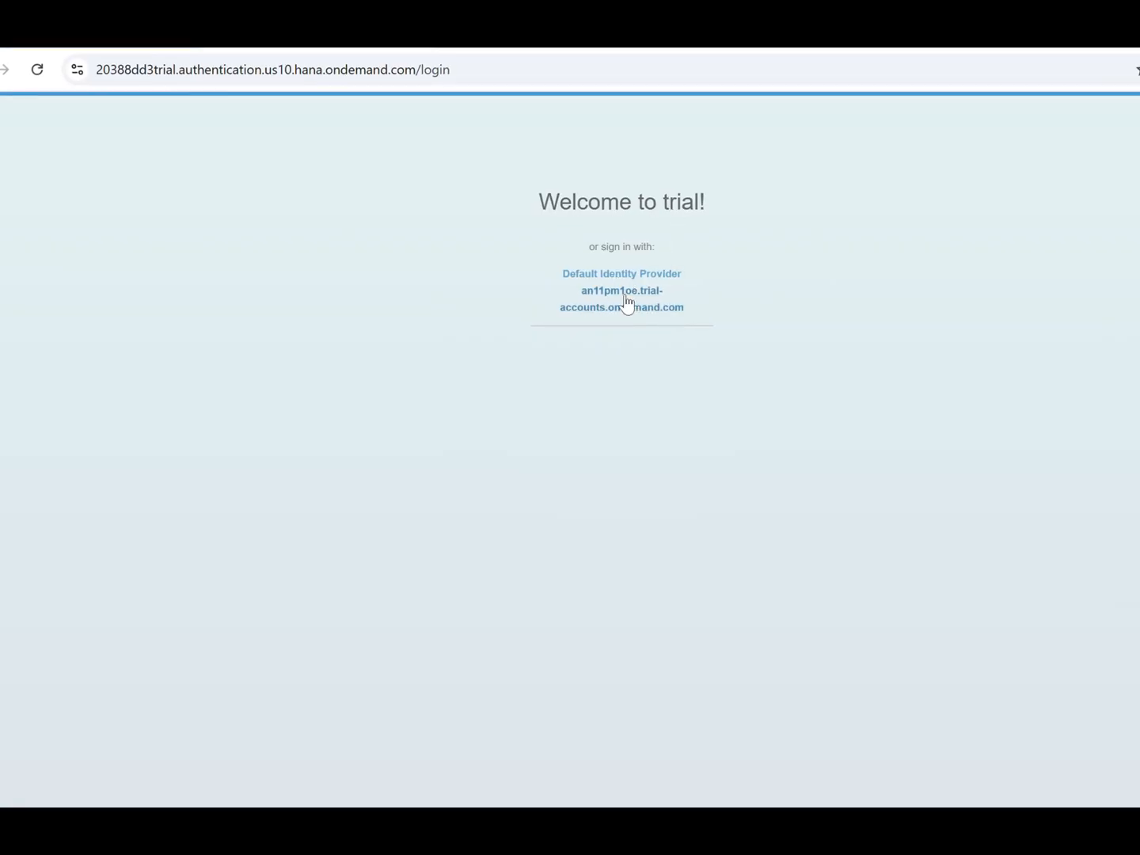
Sign in via the trial-accounts identity provider with the account e-mail and password, then return to the cockpit
{"action": "left_click", "coordinate": [625, 302]}
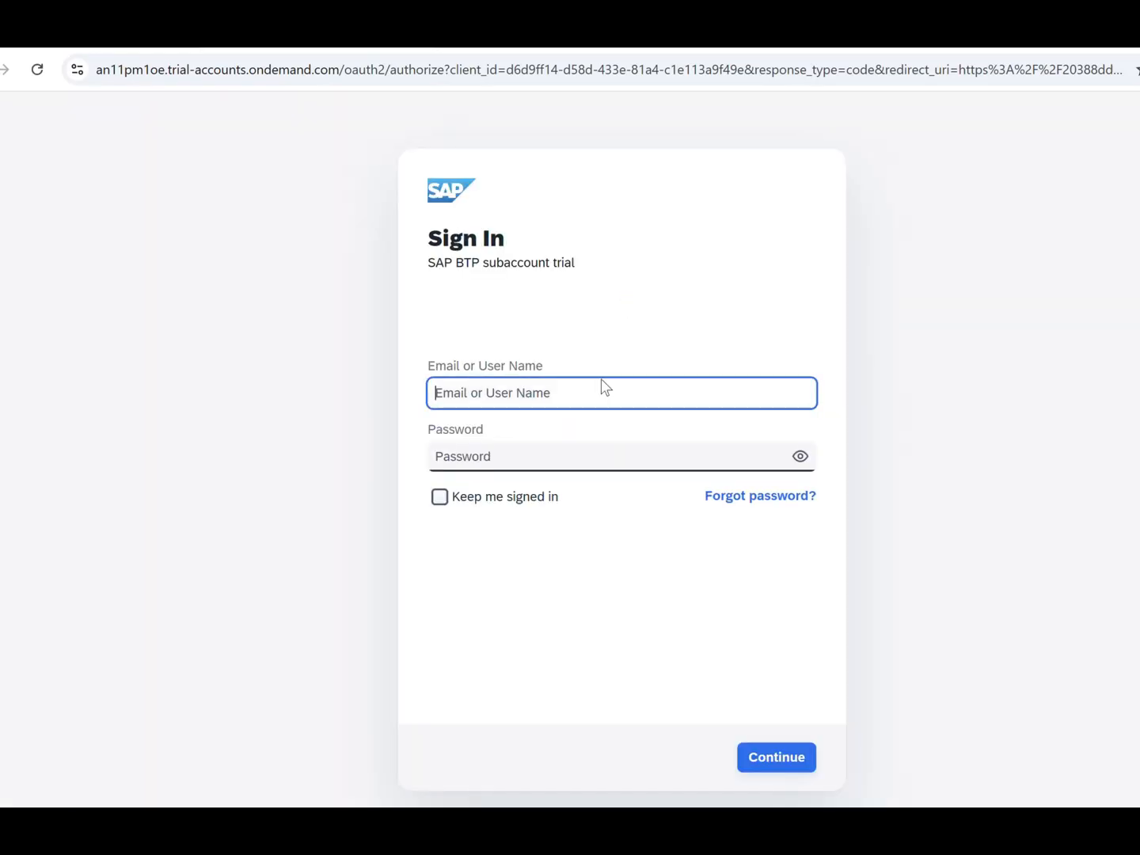
{"action": "type", "text": "***"}
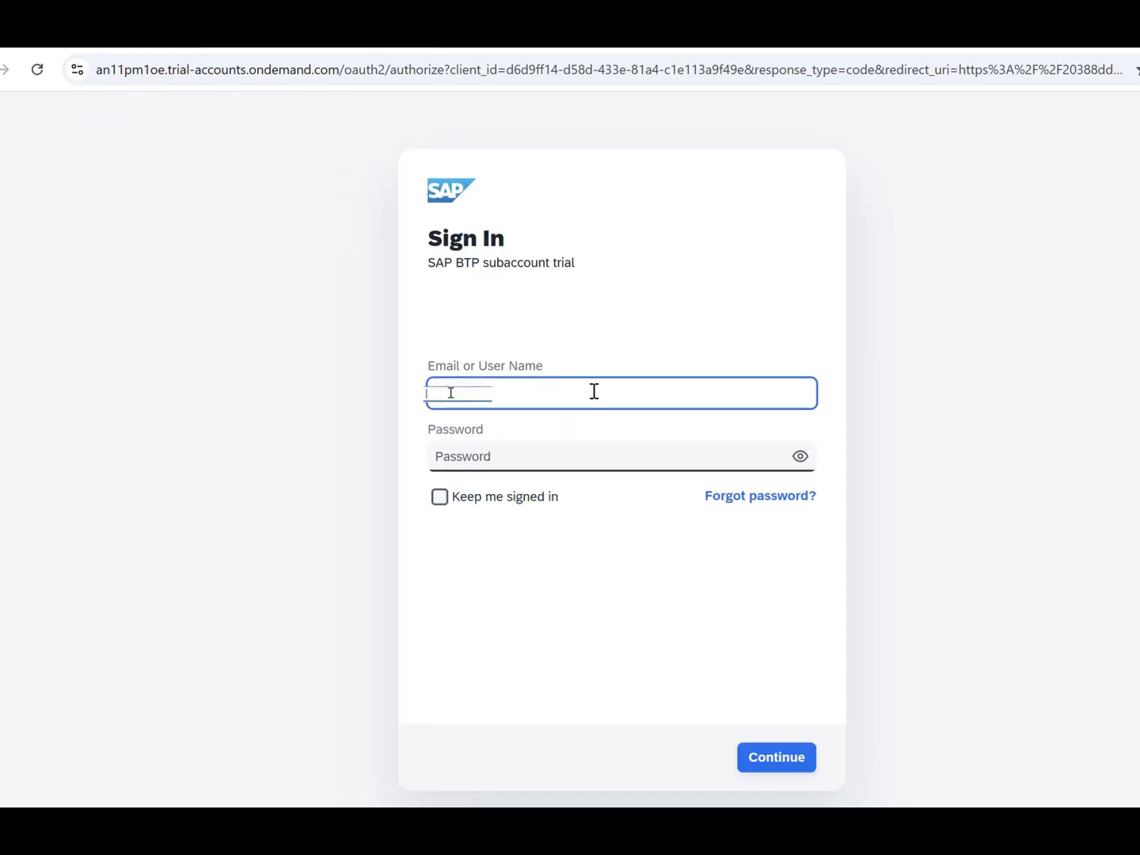
{"action": "type", "text": "@gmail.com"}
{"action": "key", "text": "Tab"}
{"action": "type", "text": "**"}
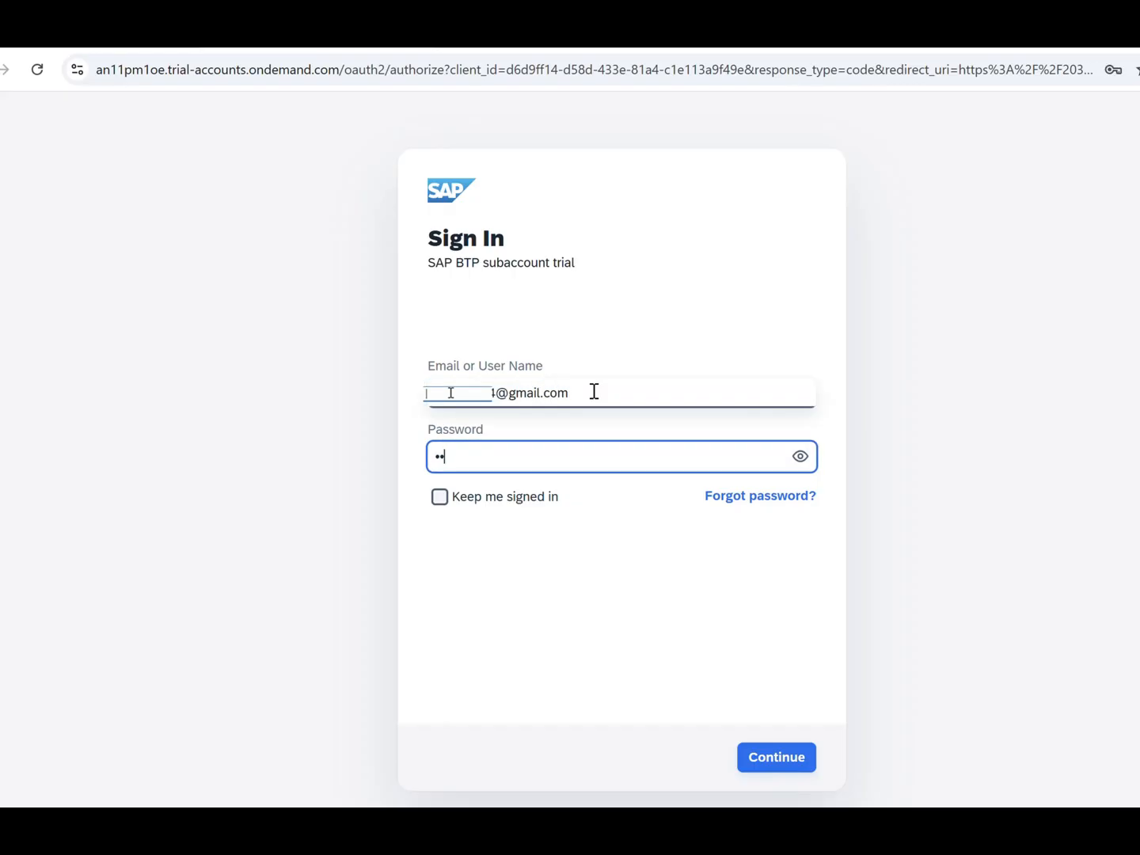
{"action": "type", "text": "*******"}
{"action": "key", "text": "Return"}
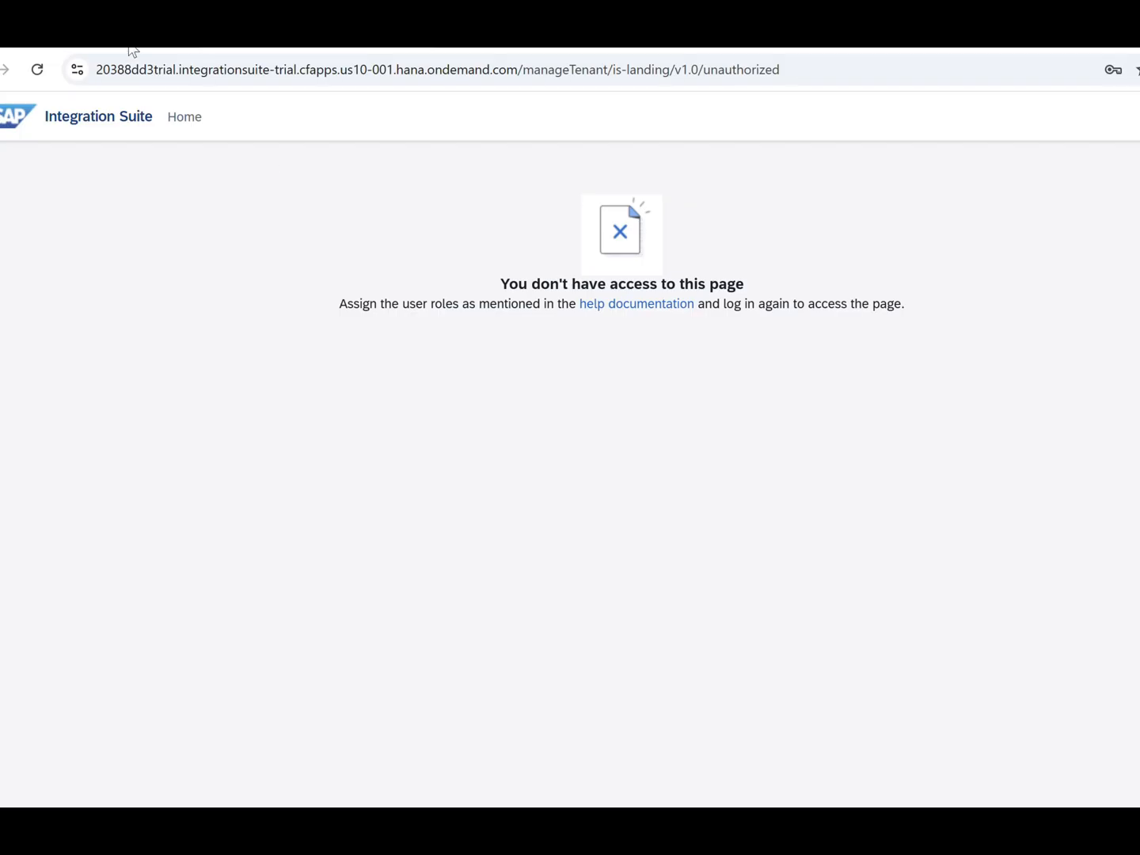
{"action": "left_click", "coordinate": [123, 33]}
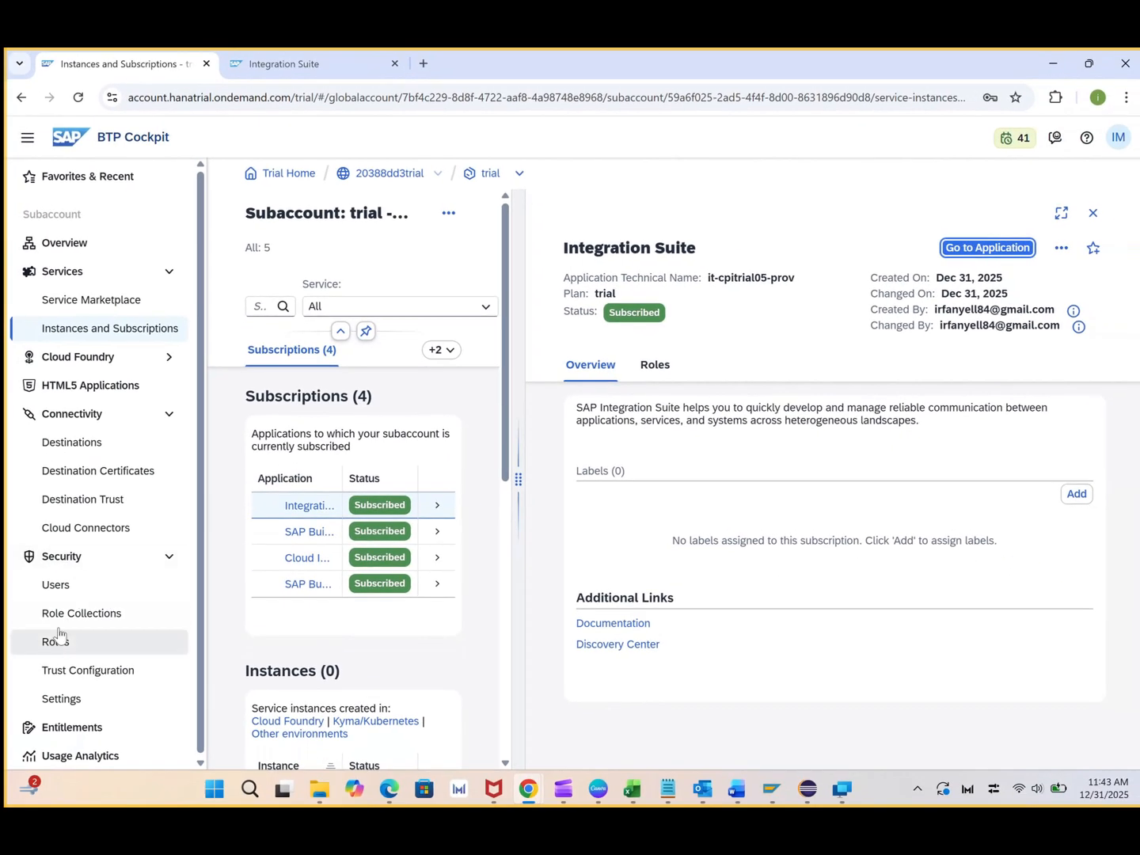
Open the business user's Role Collections under Security > Users and choose Assign Role Collection
{"action": "left_click", "coordinate": [64, 623]}
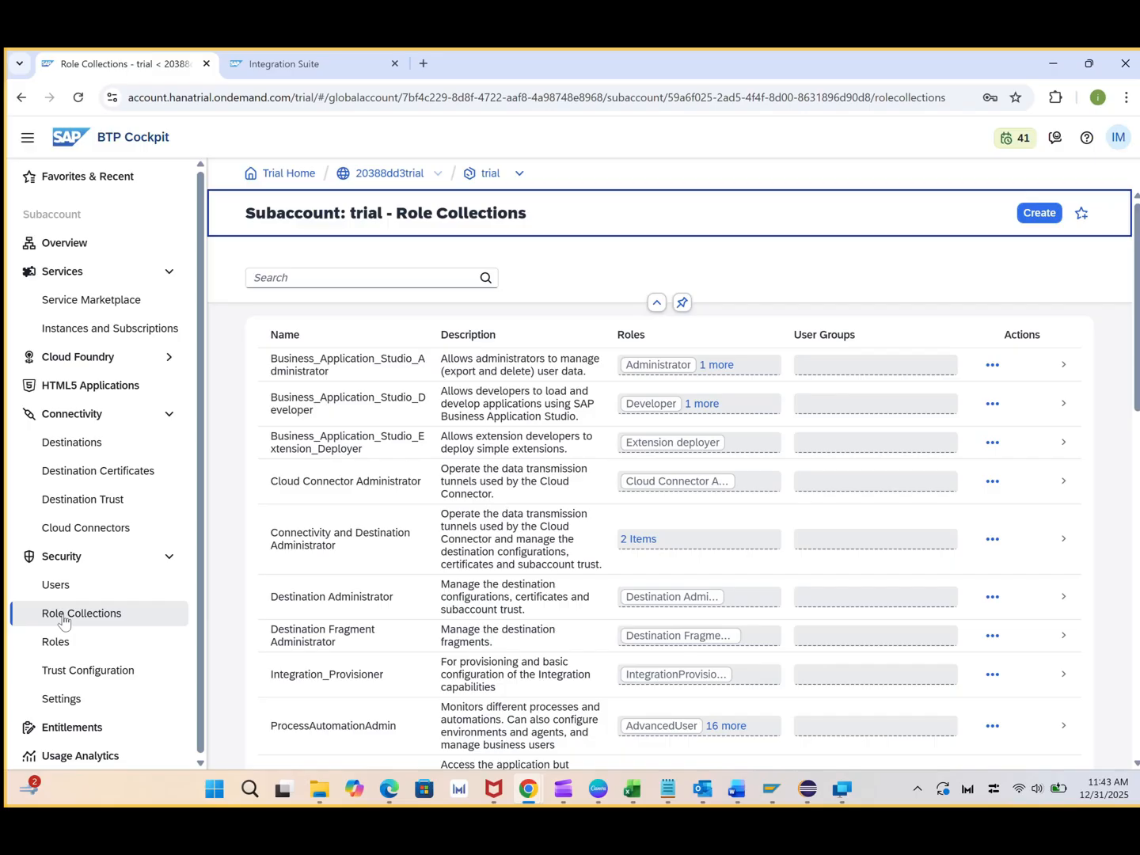
{"action": "left_click", "coordinate": [62, 588]}
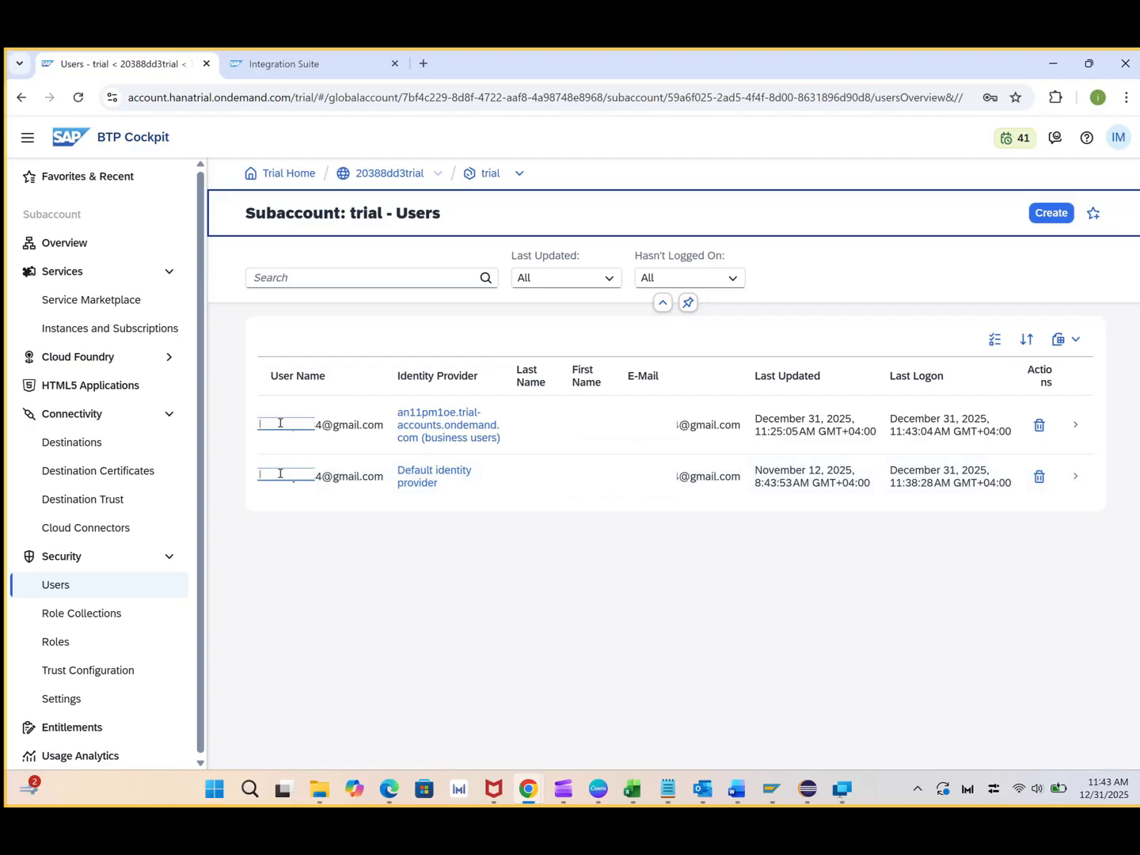
{"action": "left_click", "coordinate": [1075, 425]}
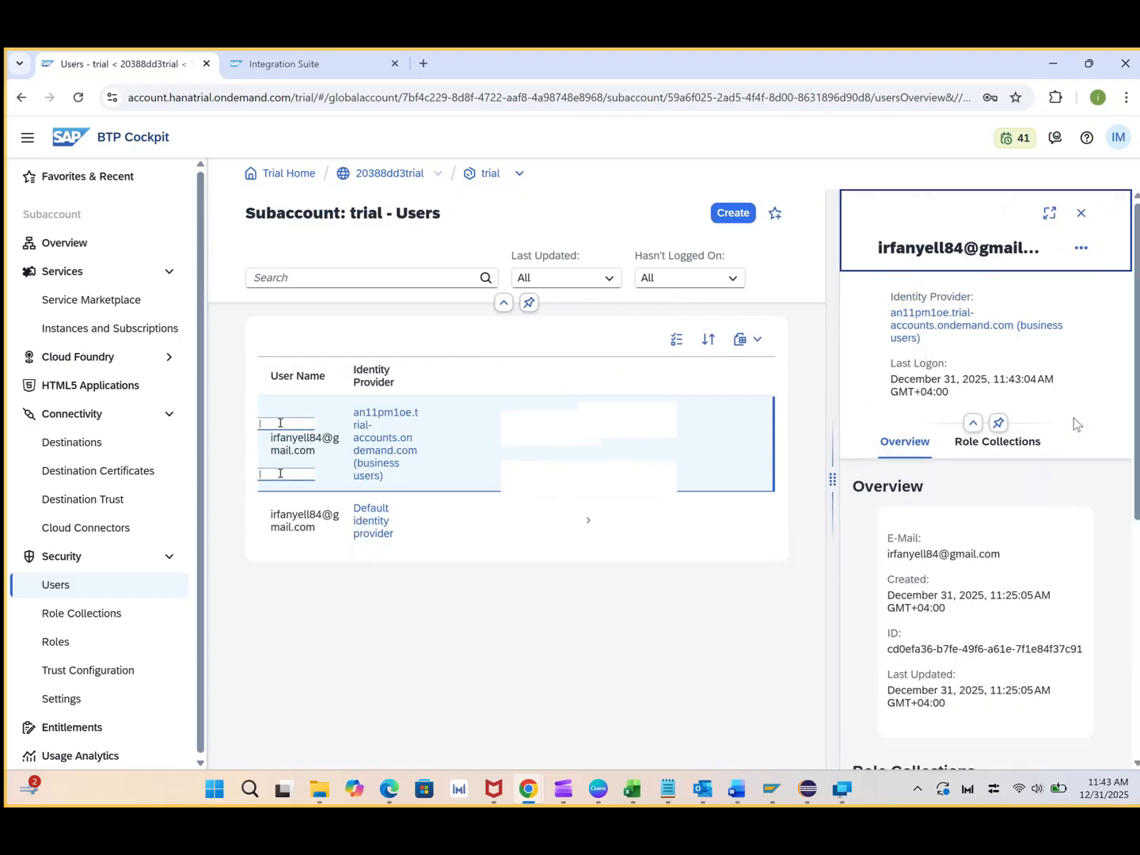
{"action": "left_click", "coordinate": [1021, 449]}
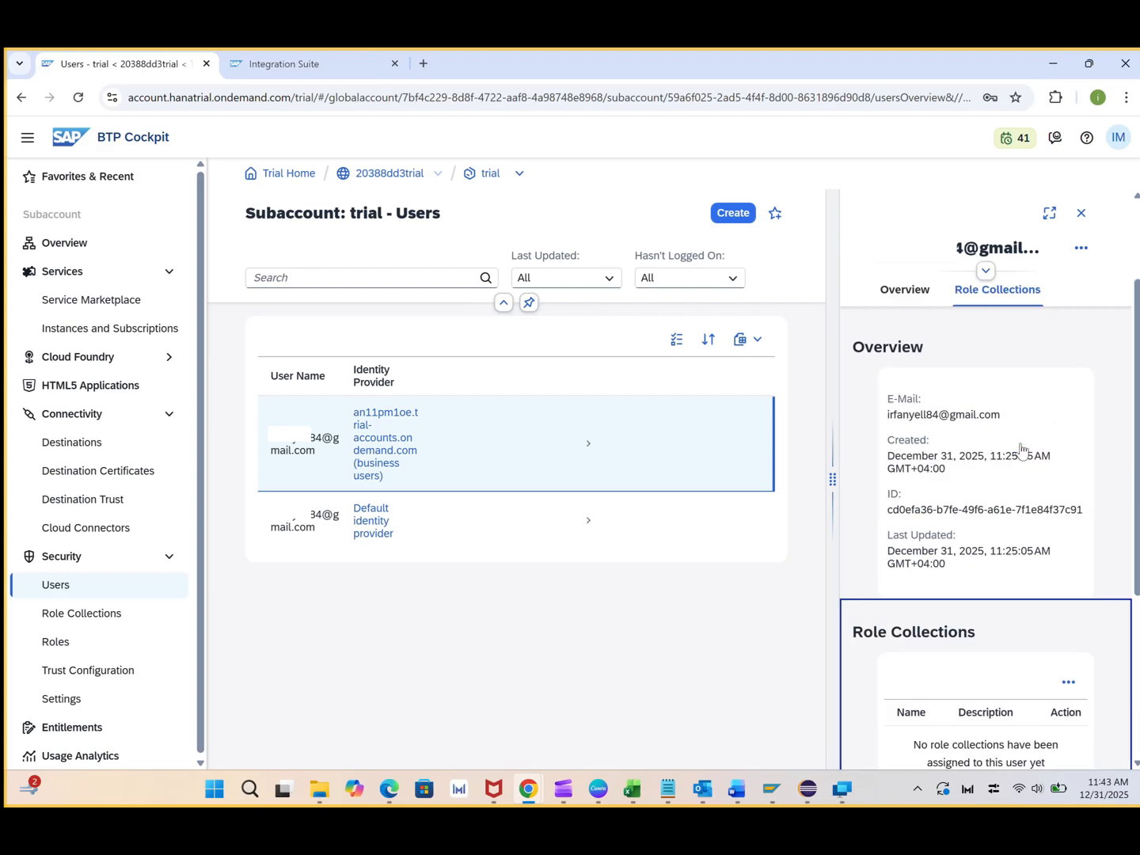
{"action": "left_click", "coordinate": [1068, 395]}
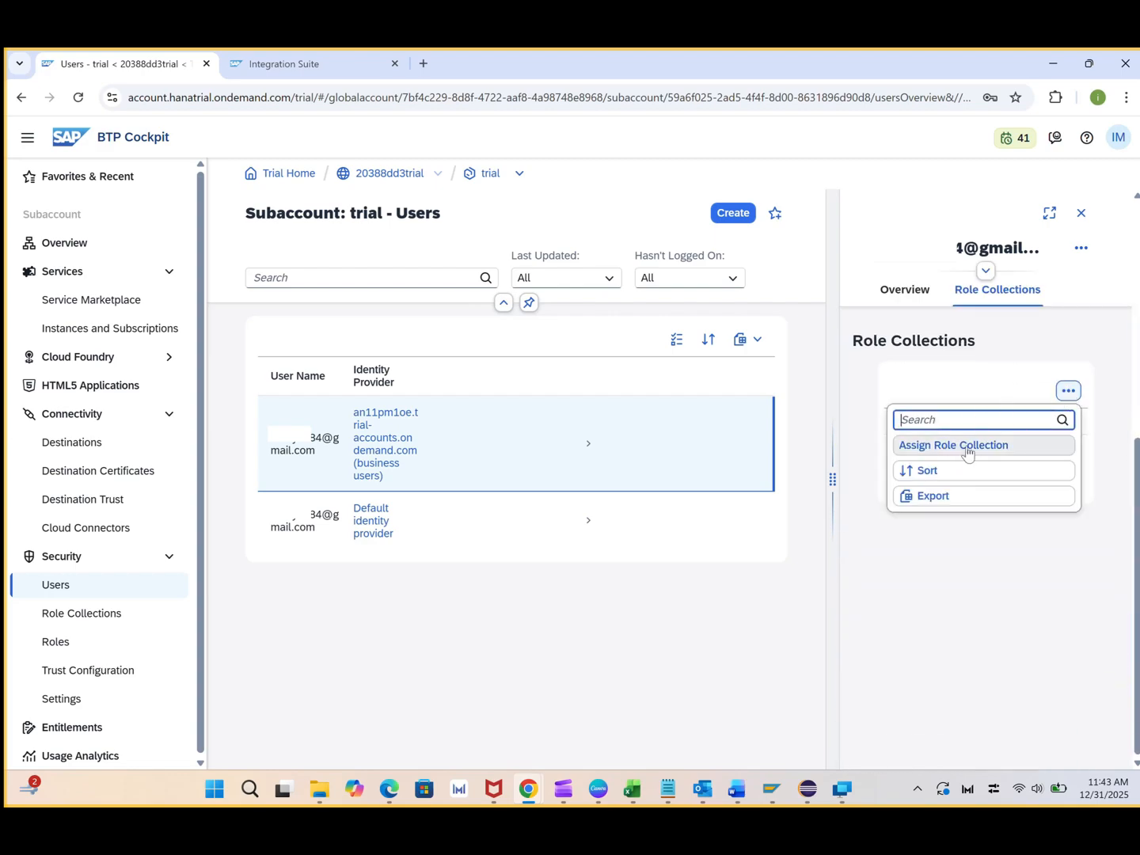
{"action": "left_click", "coordinate": [975, 449]}
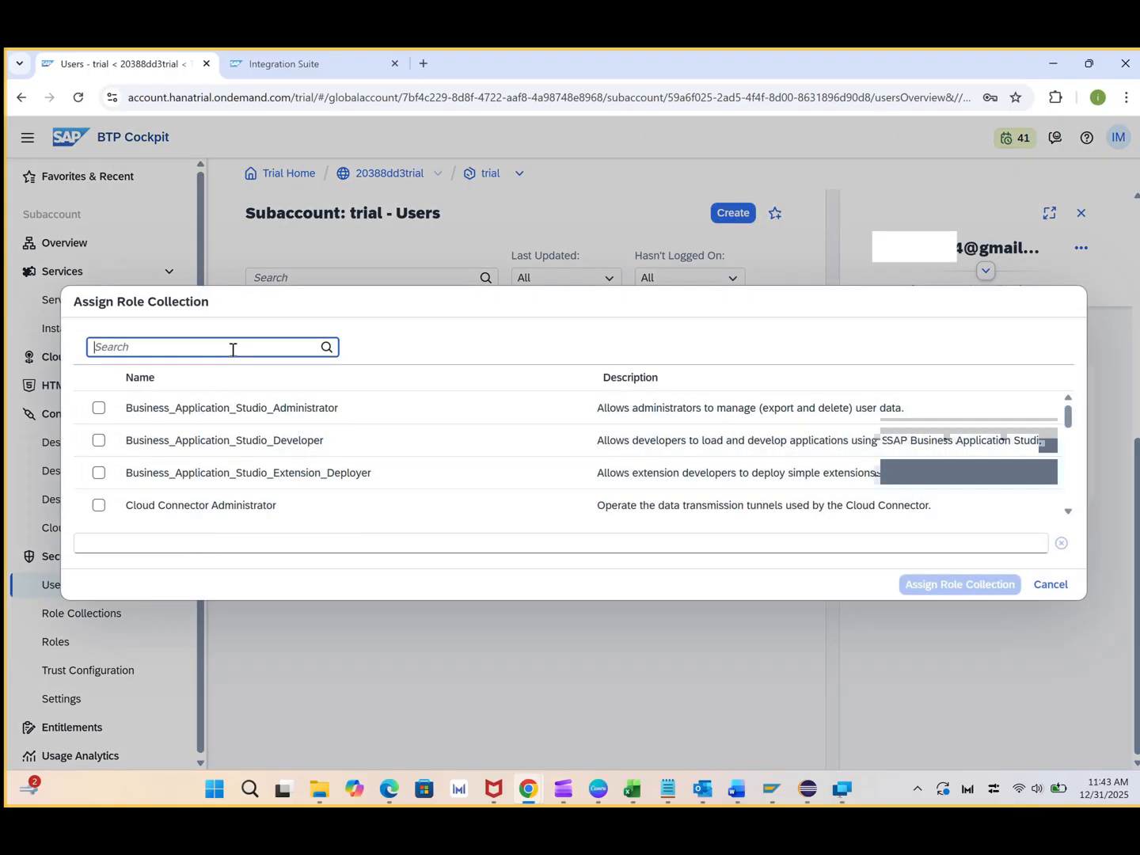
Assign Cloud Connector Administrator, Connectivity and Destination Administrator, Destination Administrator and Integration_Provisioner to the user
{"action": "left_click", "coordinate": [97, 508]}
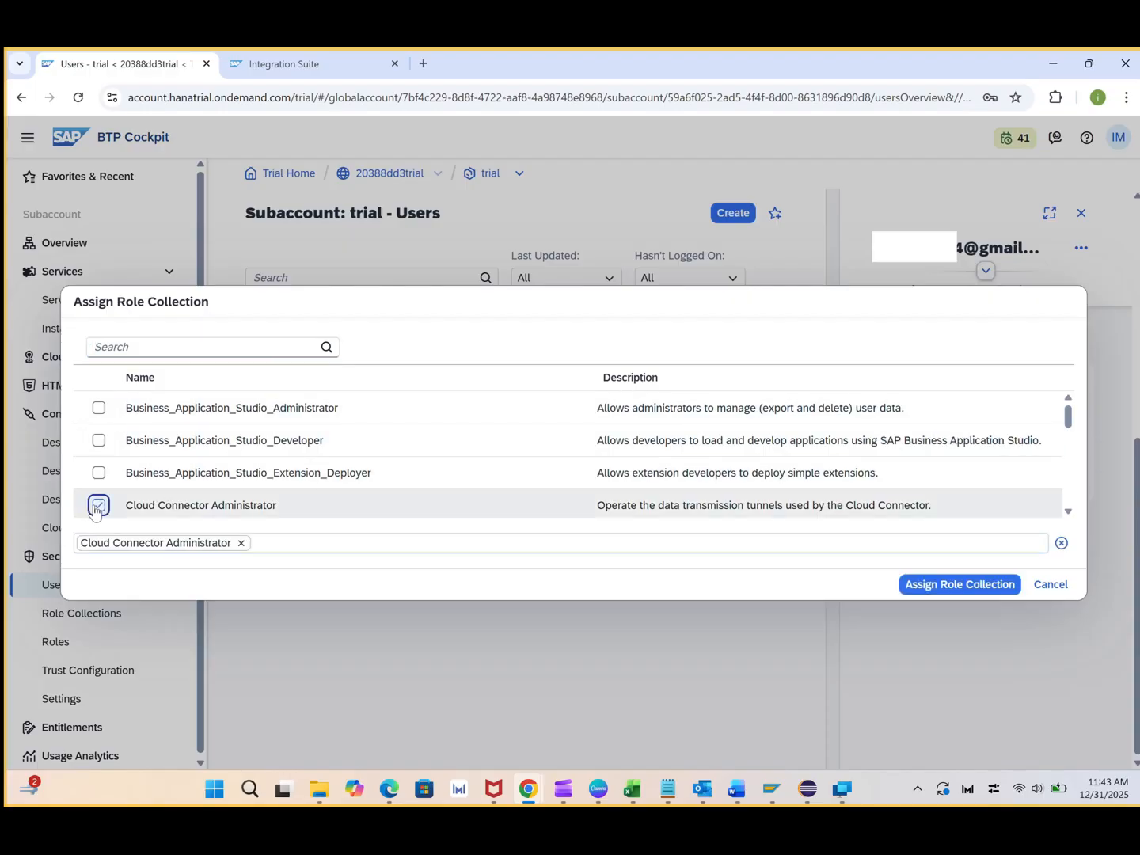
{"action": "scroll", "coordinate": [227, 505], "scroll_direction": "down", "scroll_amount": 2}
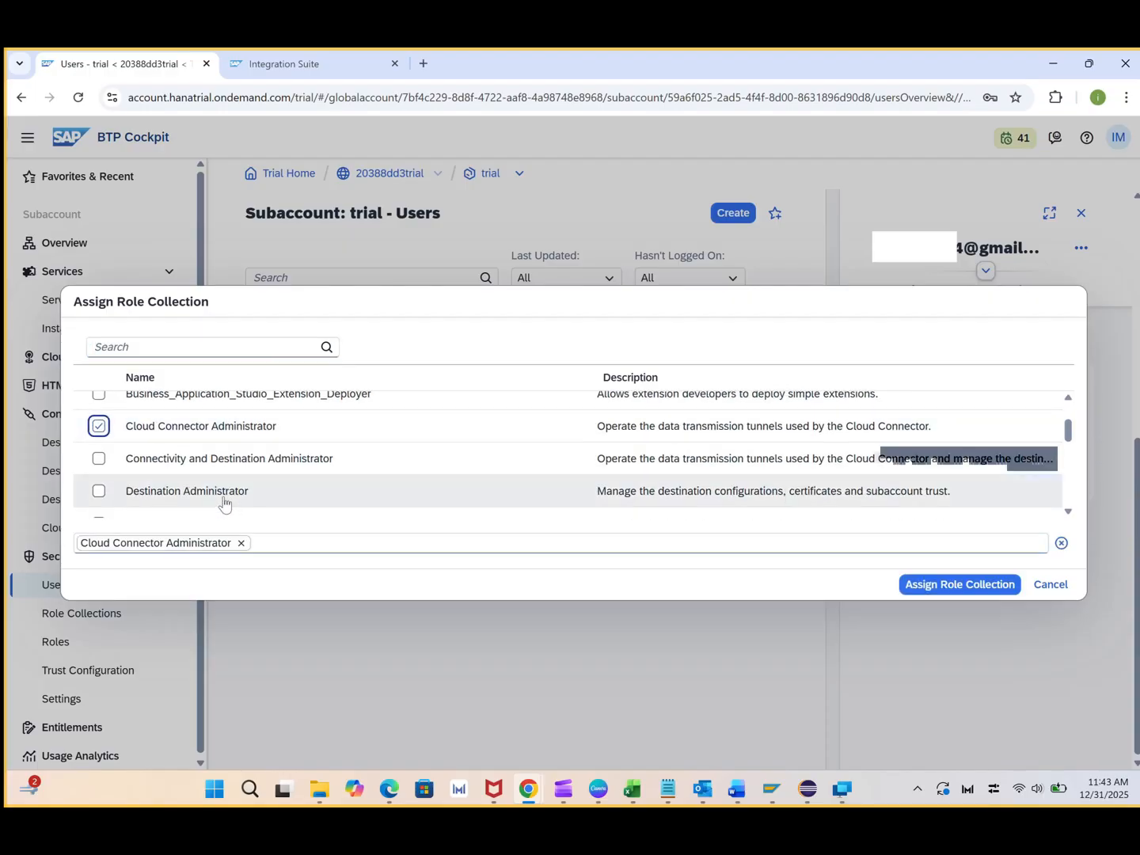
{"action": "left_click", "coordinate": [98, 458]}
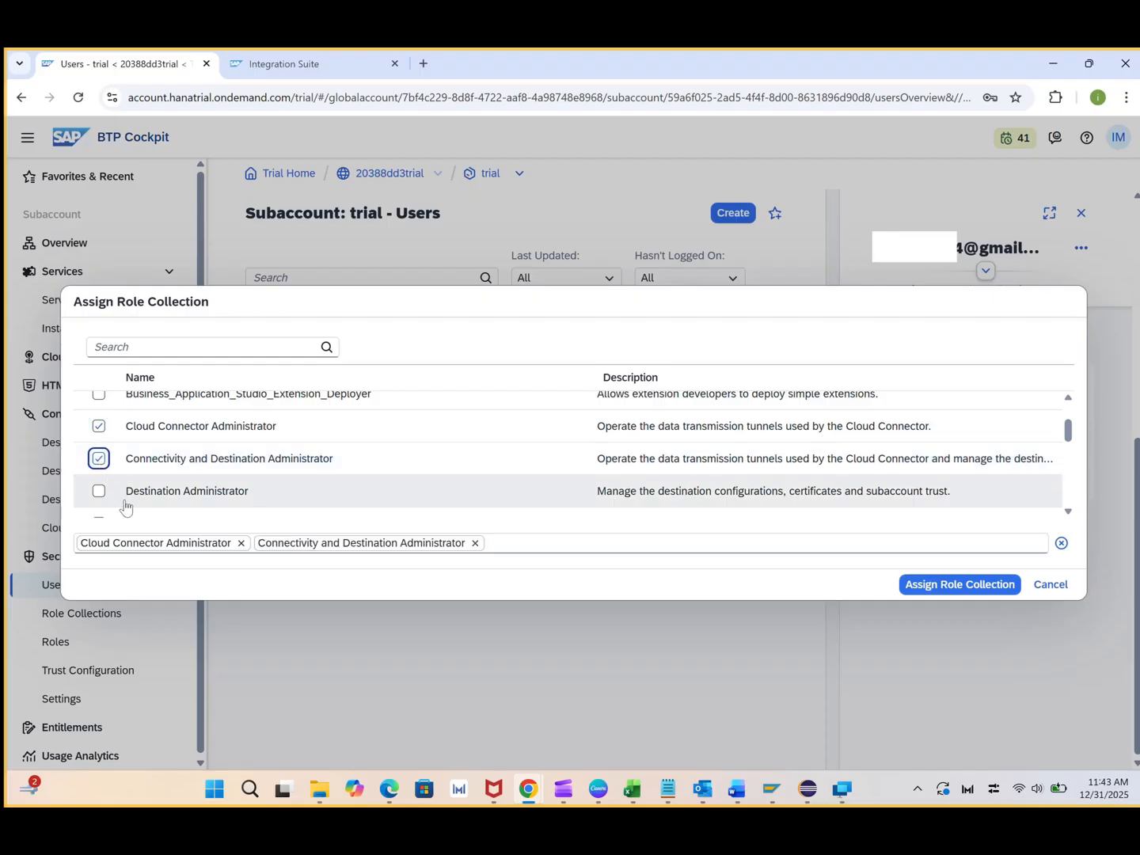
{"action": "left_click", "coordinate": [98, 492]}
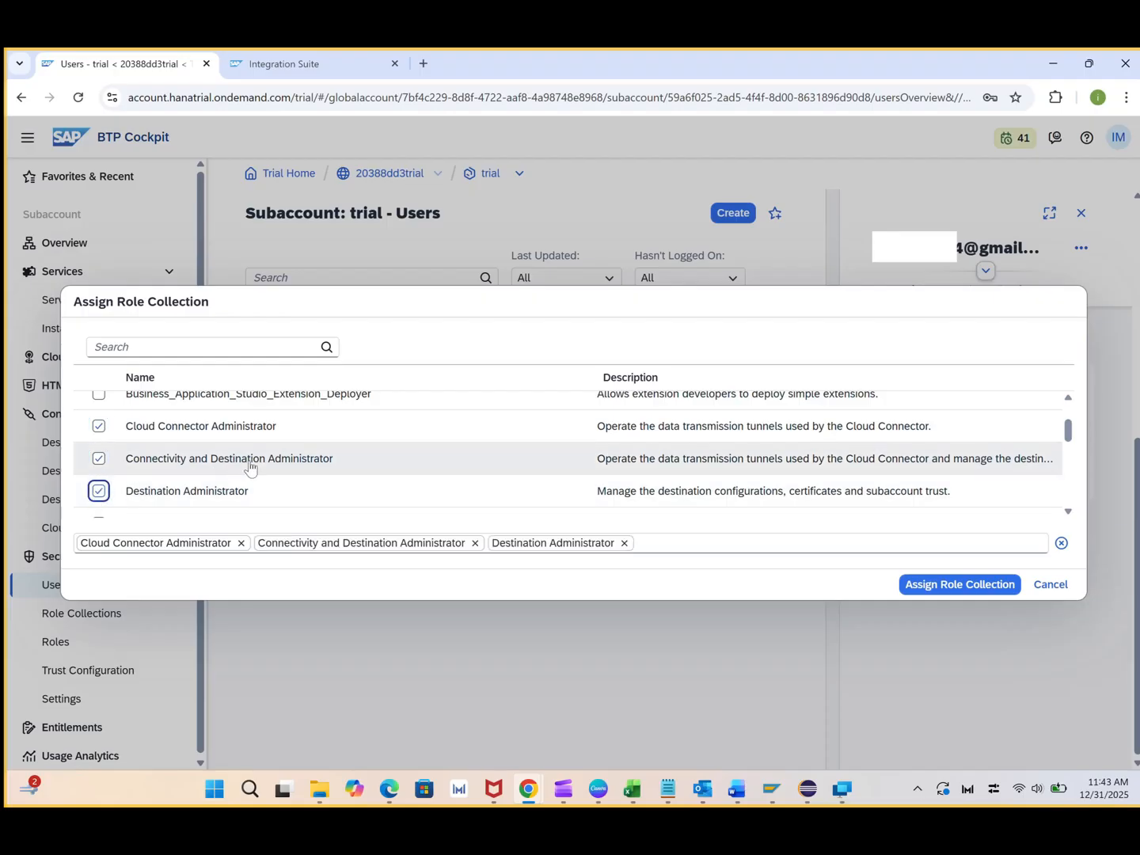
{"action": "scroll", "coordinate": [250, 468], "scroll_direction": "down", "scroll_amount": 2}
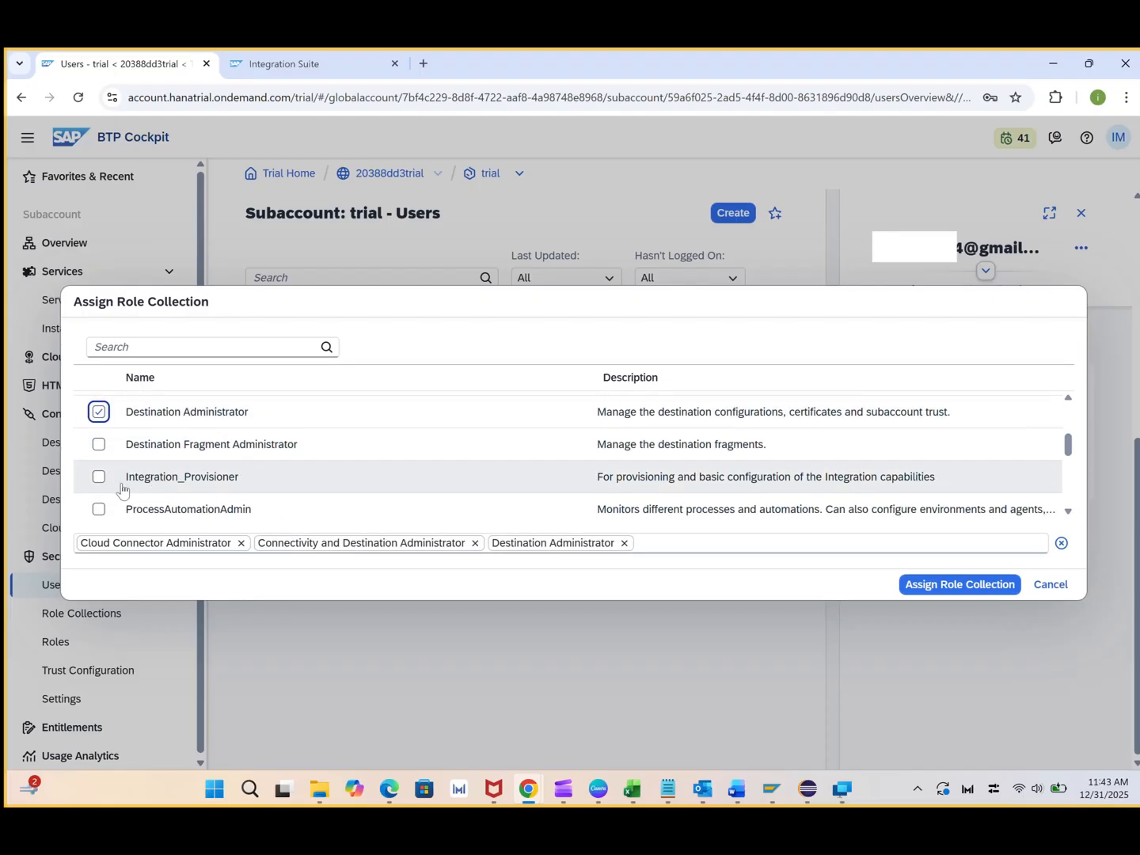
{"action": "left_click", "coordinate": [98, 476]}
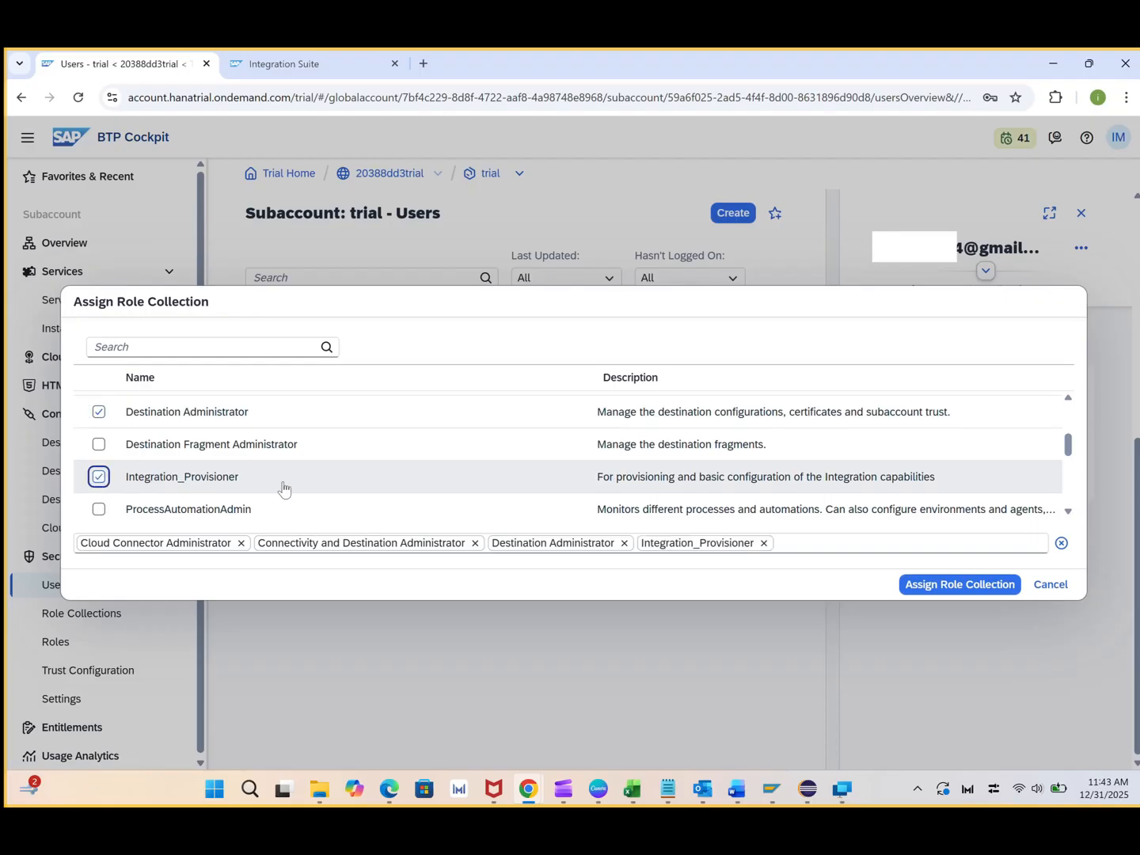
{"action": "scroll", "coordinate": [283, 489], "scroll_direction": "down", "scroll_amount": 2}
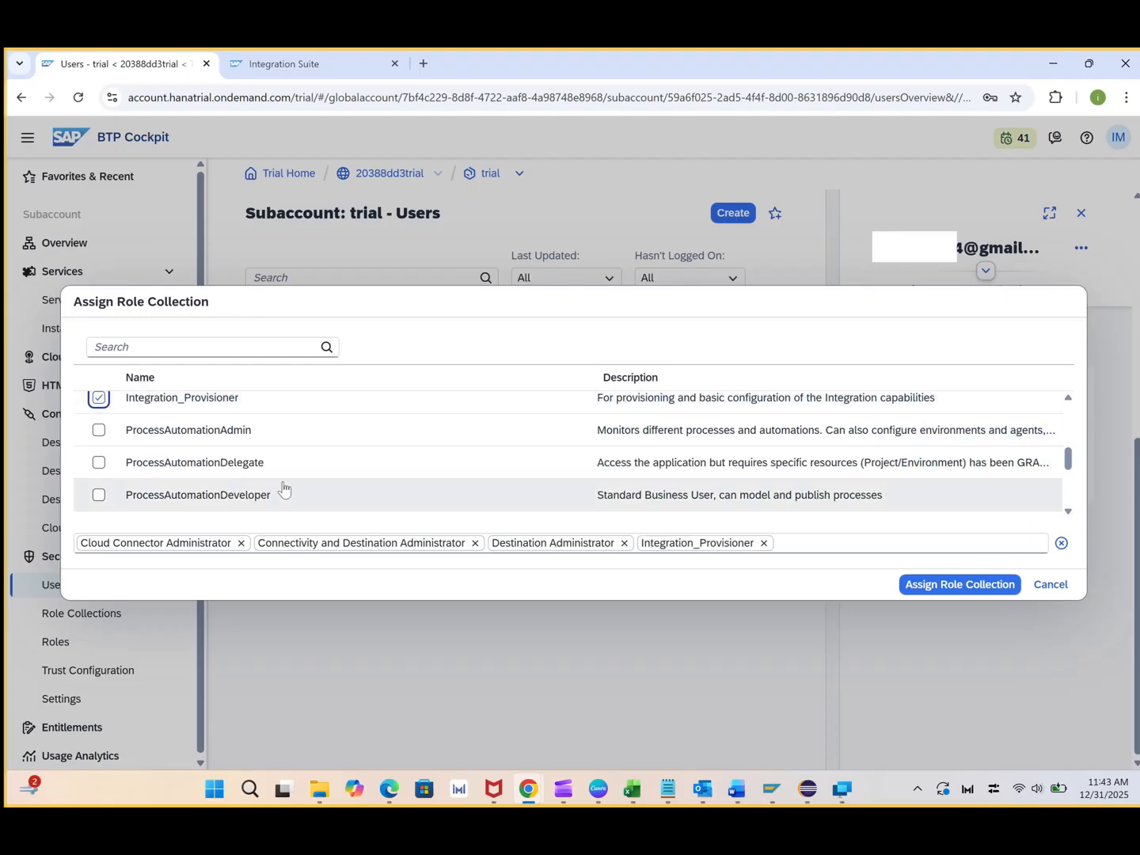
{"action": "scroll", "coordinate": [283, 488], "scroll_direction": "down", "scroll_amount": 2}
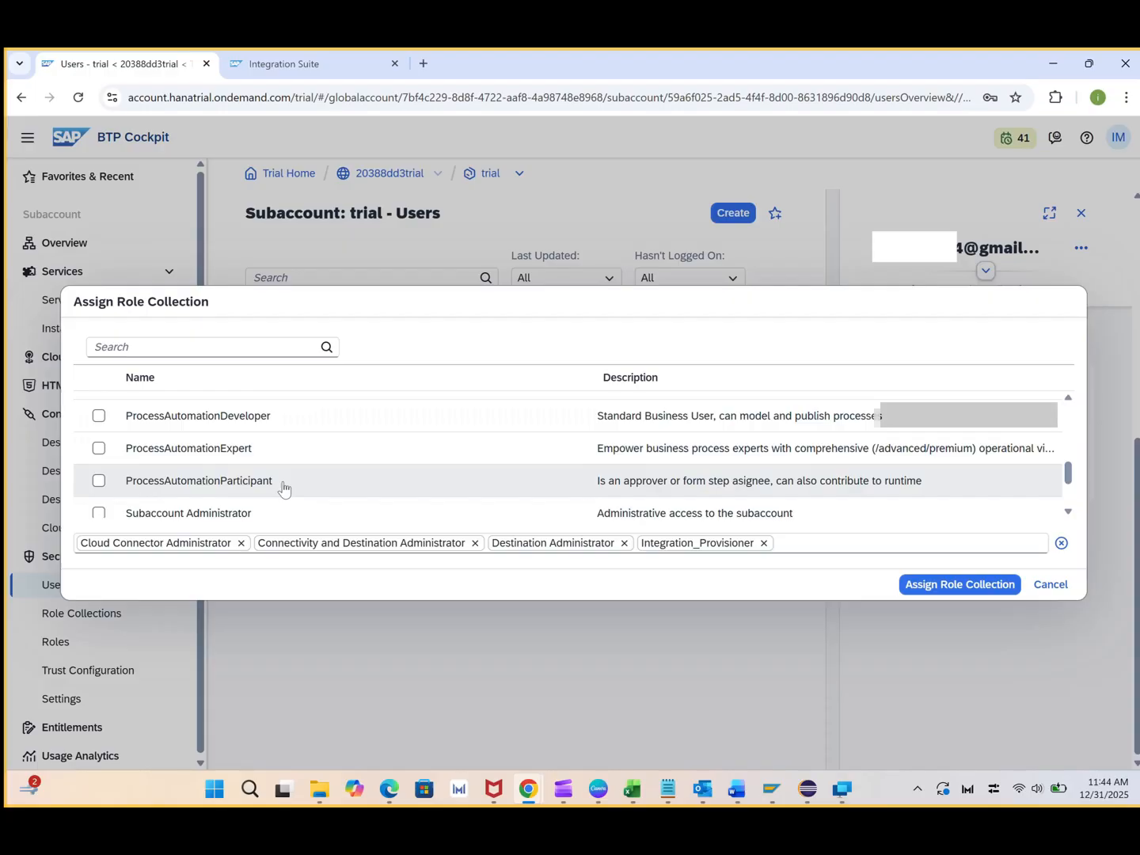
{"action": "scroll", "coordinate": [284, 488], "scroll_direction": "down", "scroll_amount": 2}
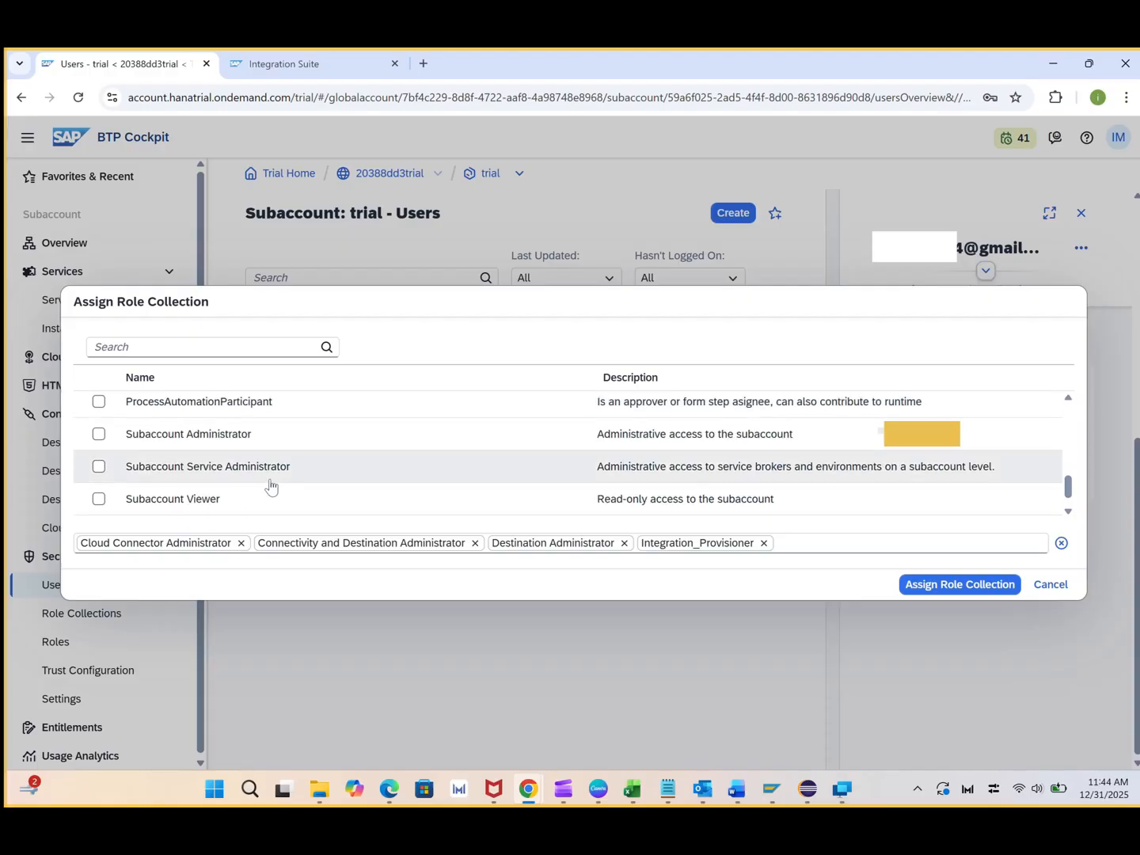
{"action": "scroll", "coordinate": [273, 484], "scroll_direction": "down", "scroll_amount": 1}
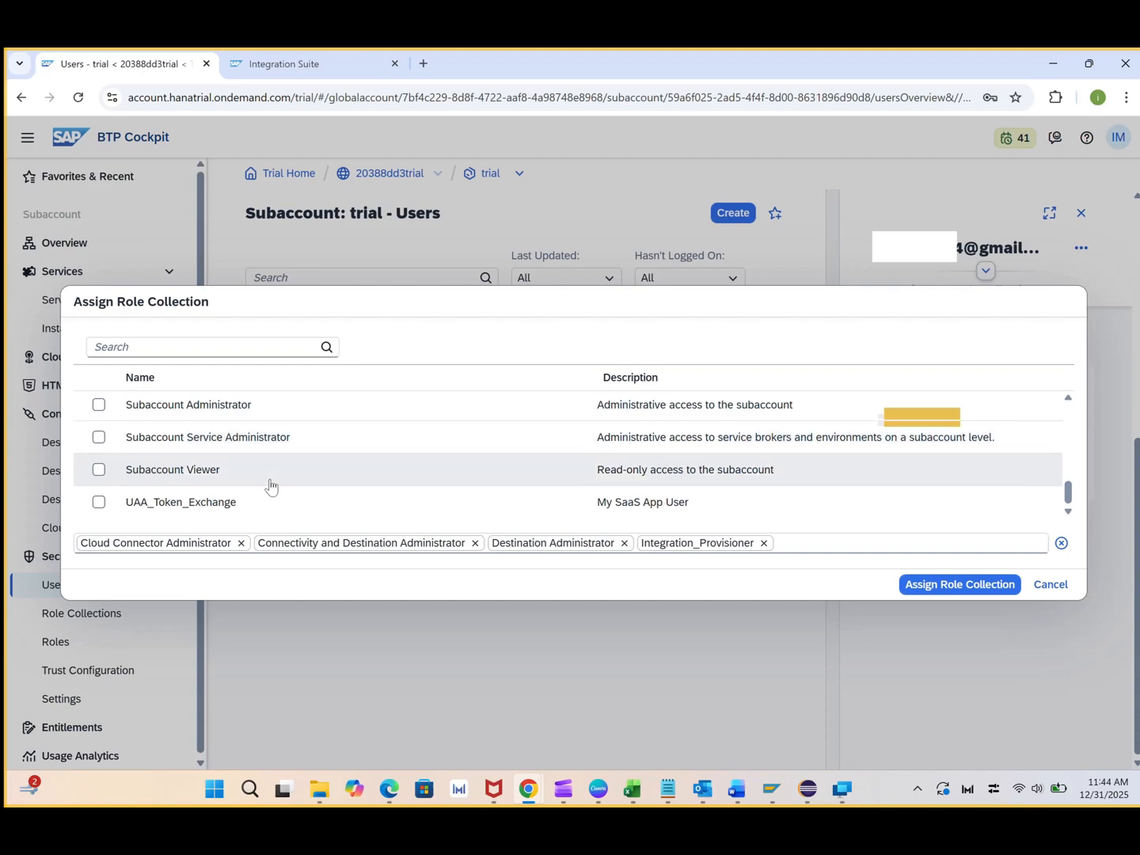
{"action": "scroll", "coordinate": [268, 485], "scroll_direction": "up", "scroll_amount": 4}
{"action": "scroll", "coordinate": [238, 481], "scroll_direction": "up", "scroll_amount": 2}
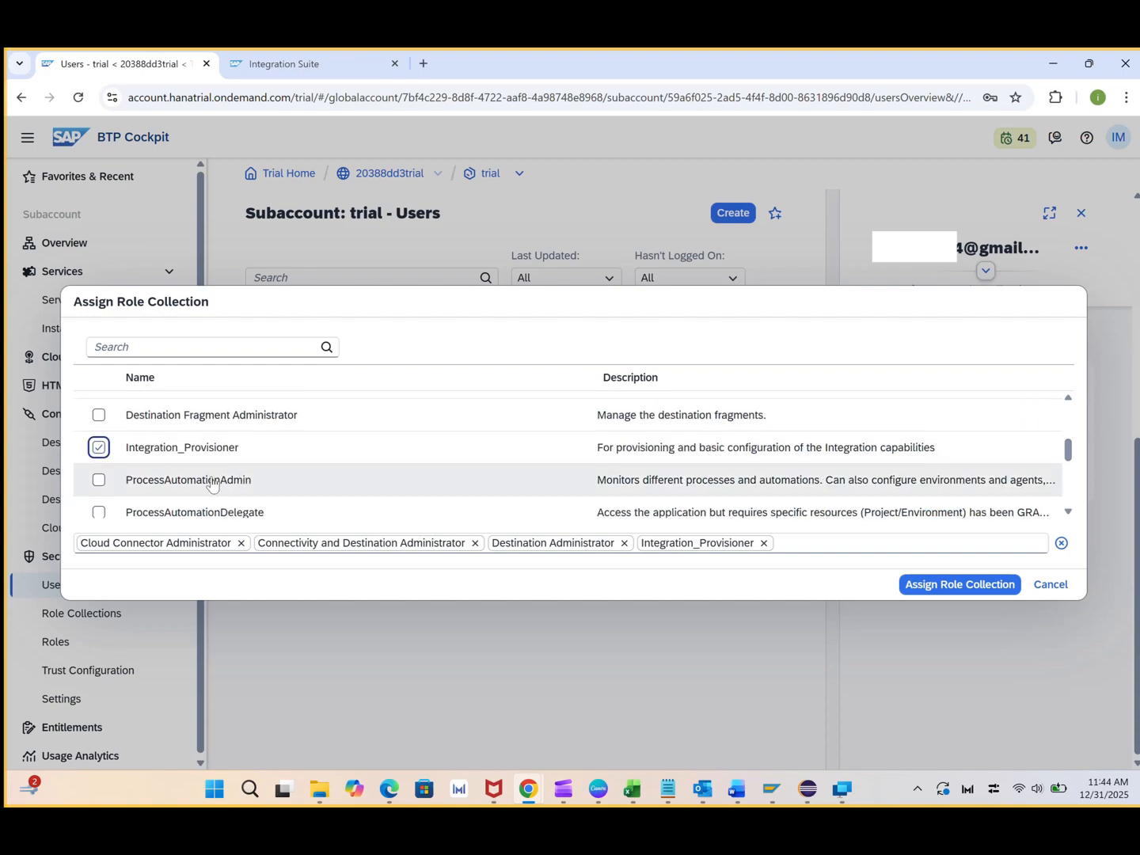
{"action": "scroll", "coordinate": [273, 471], "scroll_direction": "up", "scroll_amount": 3}
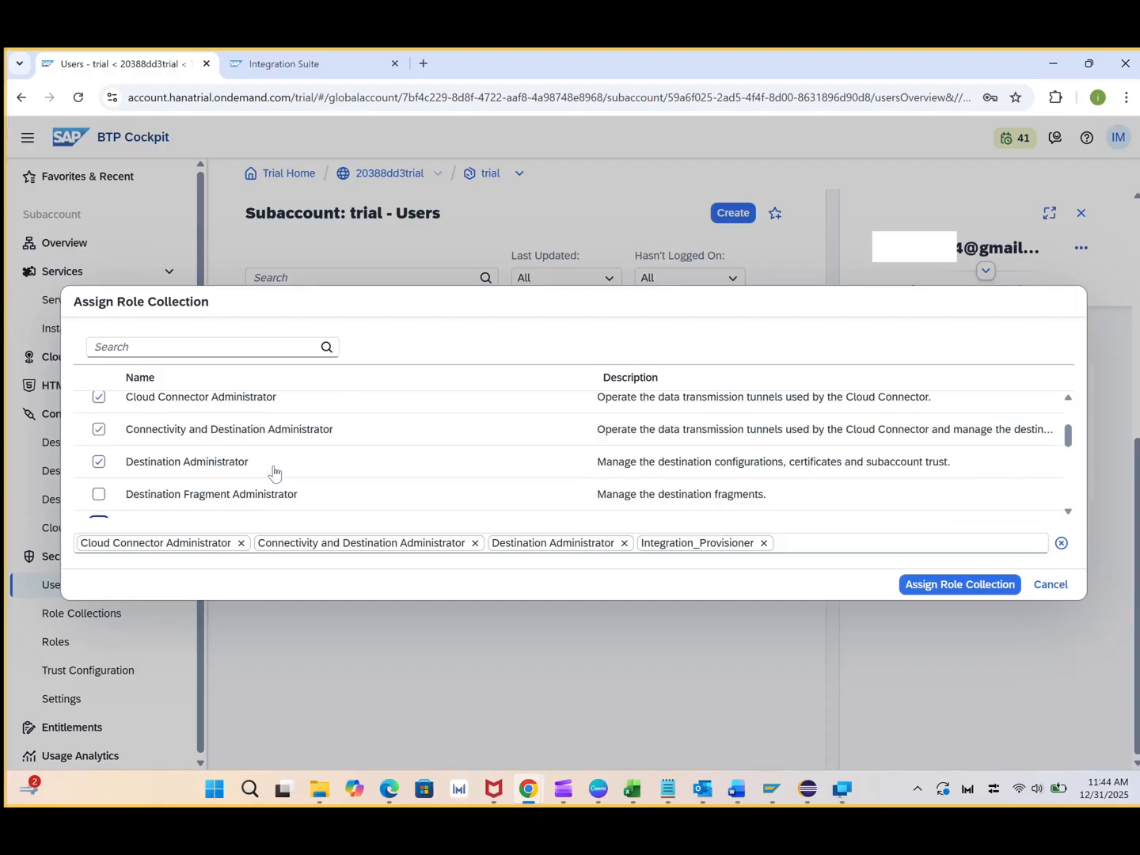
{"action": "scroll", "coordinate": [278, 471], "scroll_direction": "up", "scroll_amount": 4}
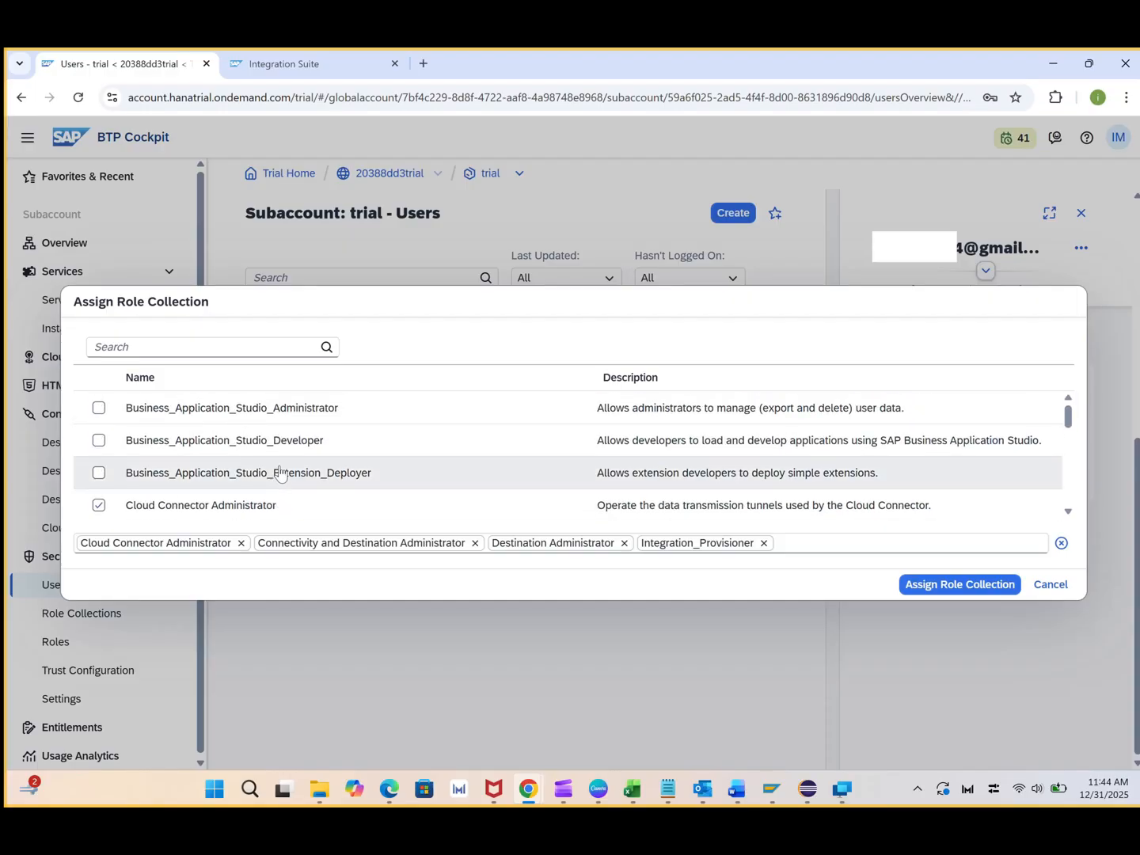
{"action": "left_click", "coordinate": [992, 590]}
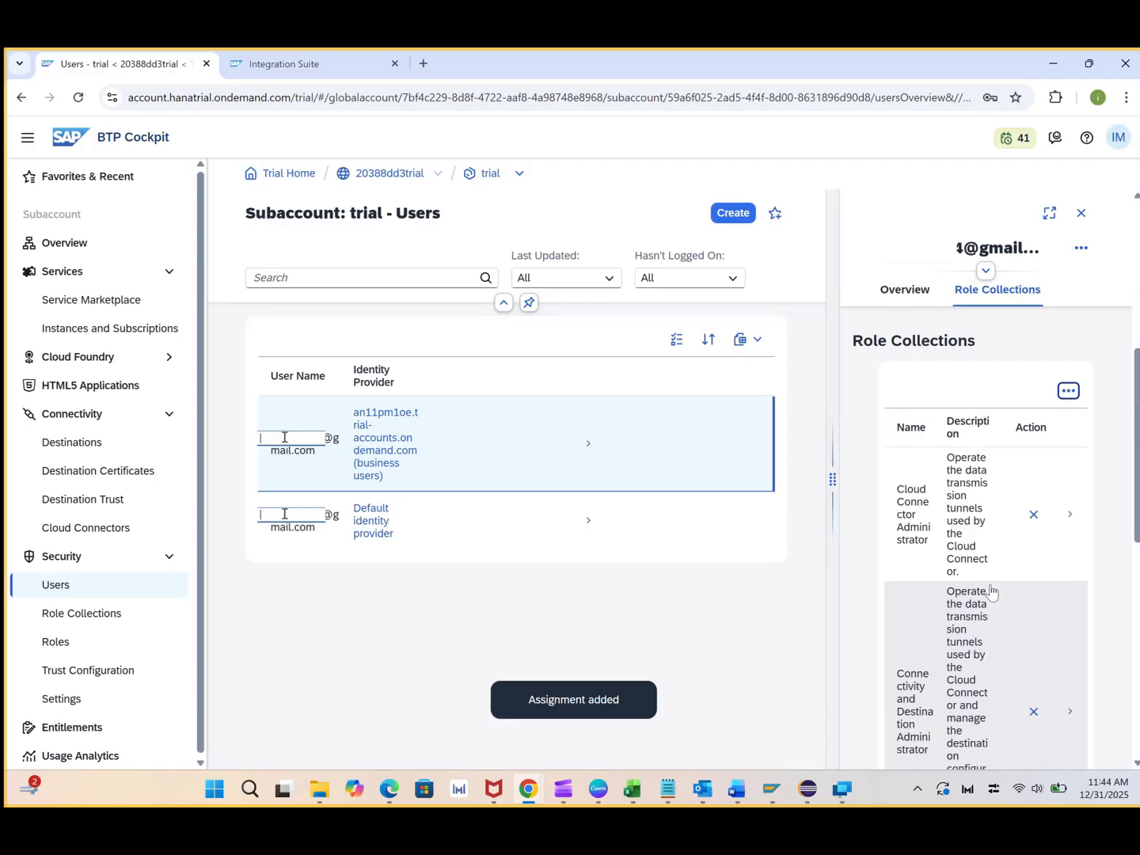
Close the access-denied Integration Suite tab and relaunch Integration Suite from Instances and Subscriptions
{"action": "left_click", "coordinate": [126, 334]}
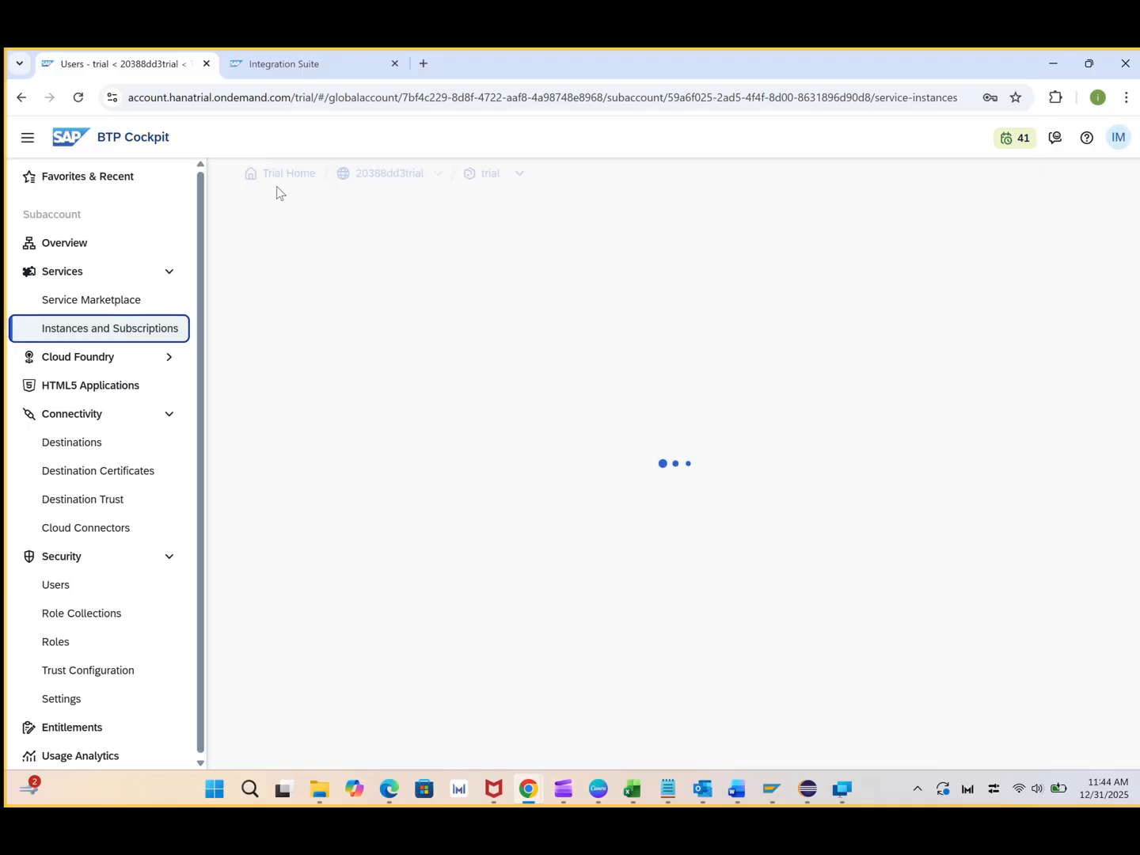
{"action": "left_click", "coordinate": [292, 73]}
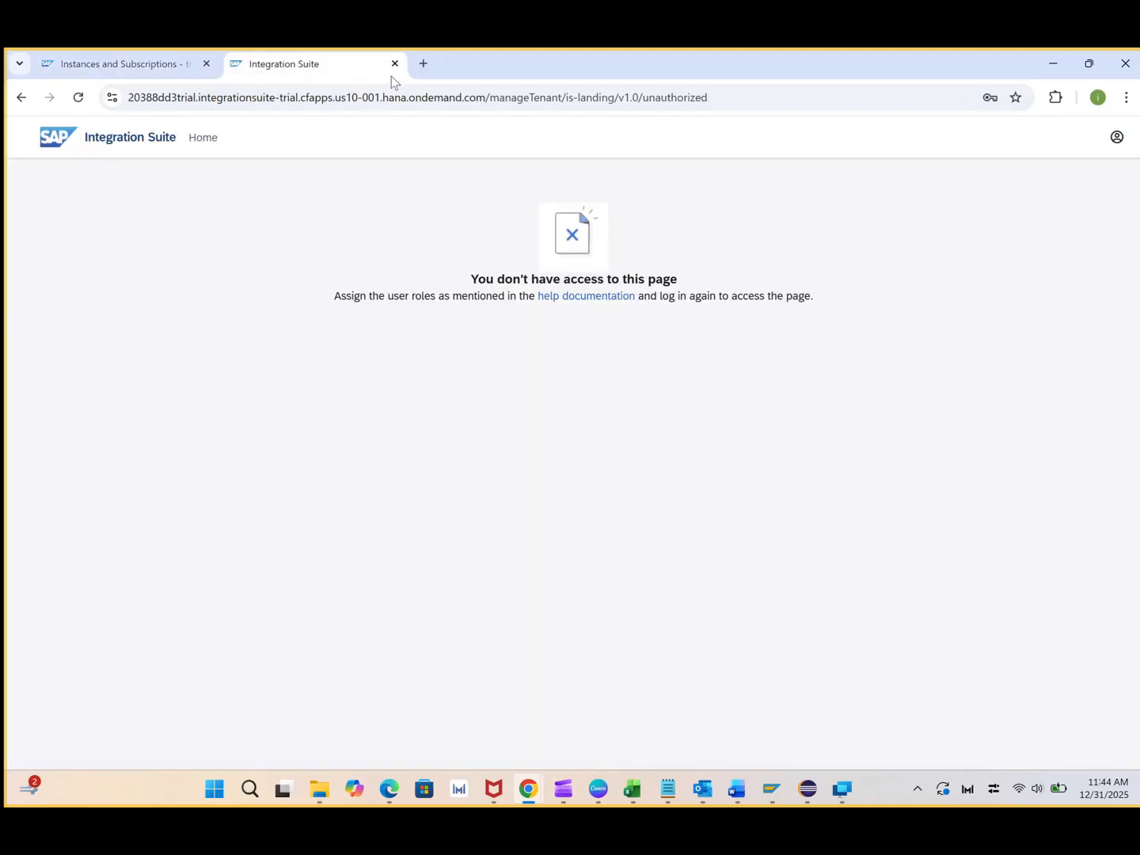
{"action": "left_click", "coordinate": [394, 64]}
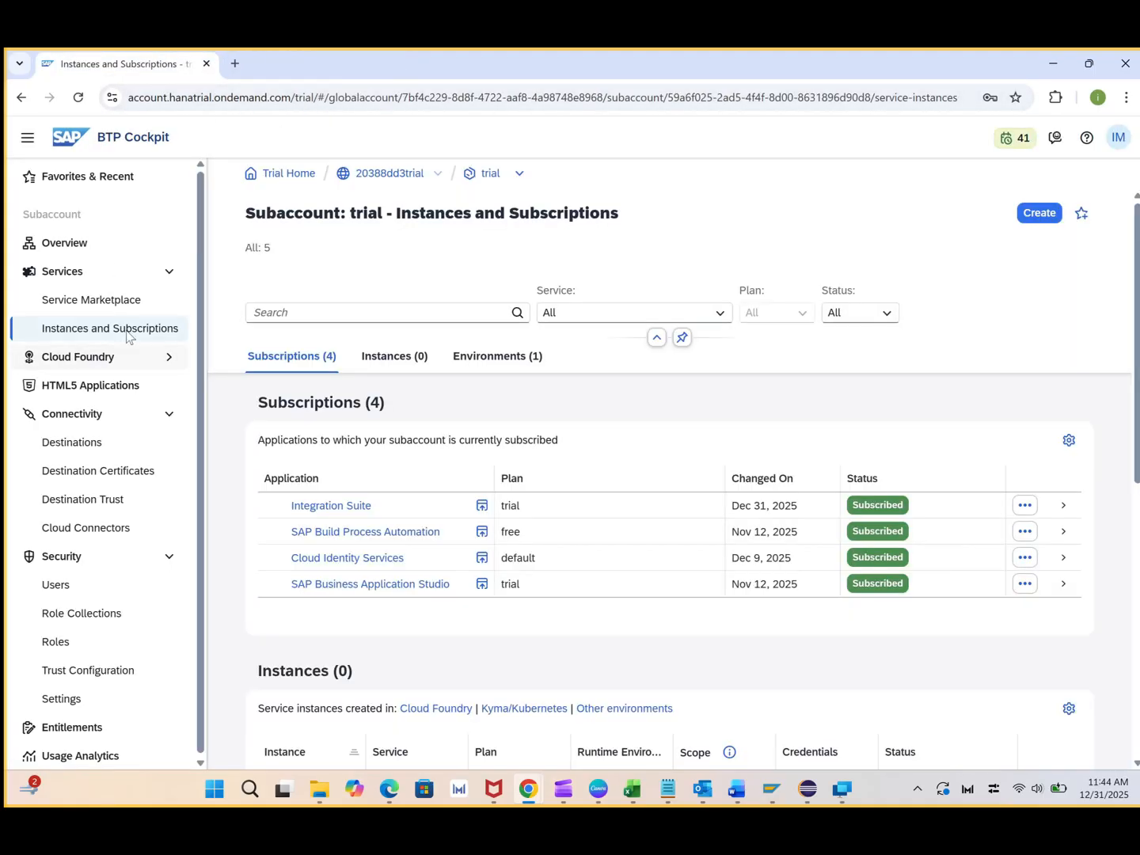
{"action": "left_click", "coordinate": [480, 507]}
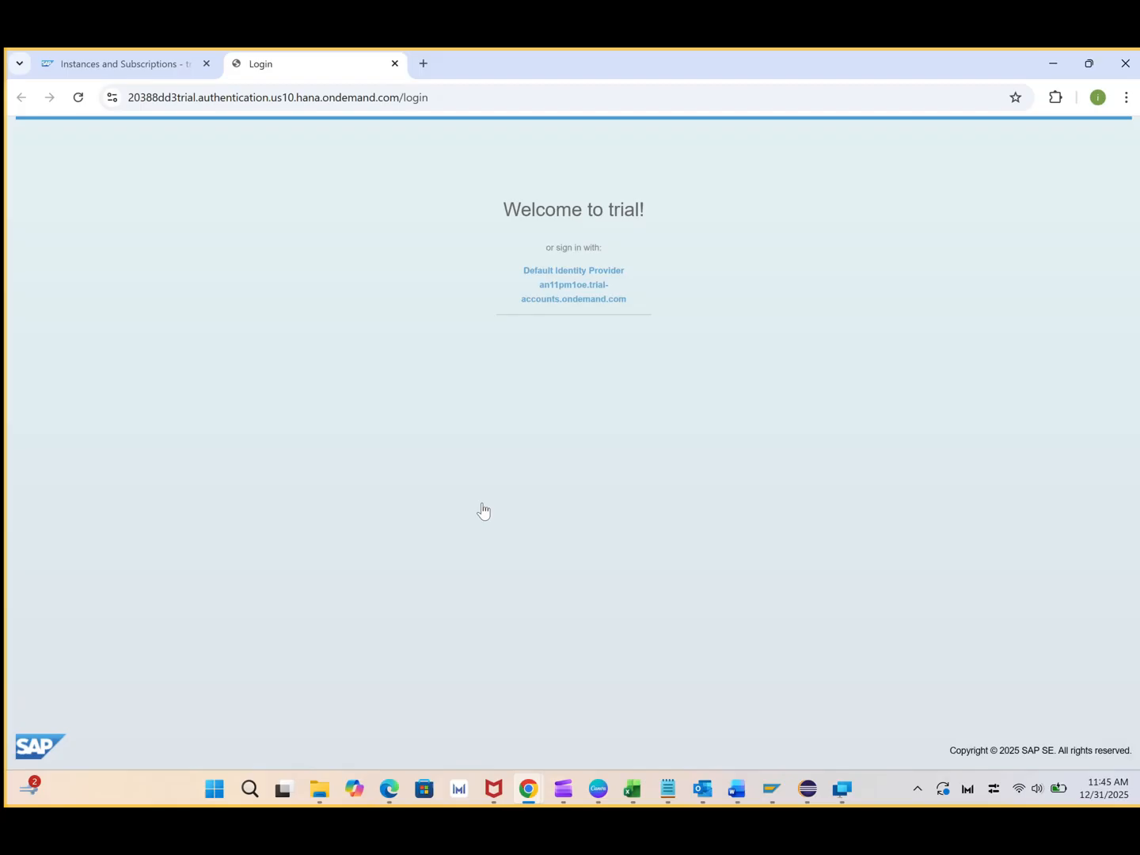
Sign in through the trial-accounts identity provider with the user's e-mail and password
{"action": "left_click", "coordinate": [589, 303]}
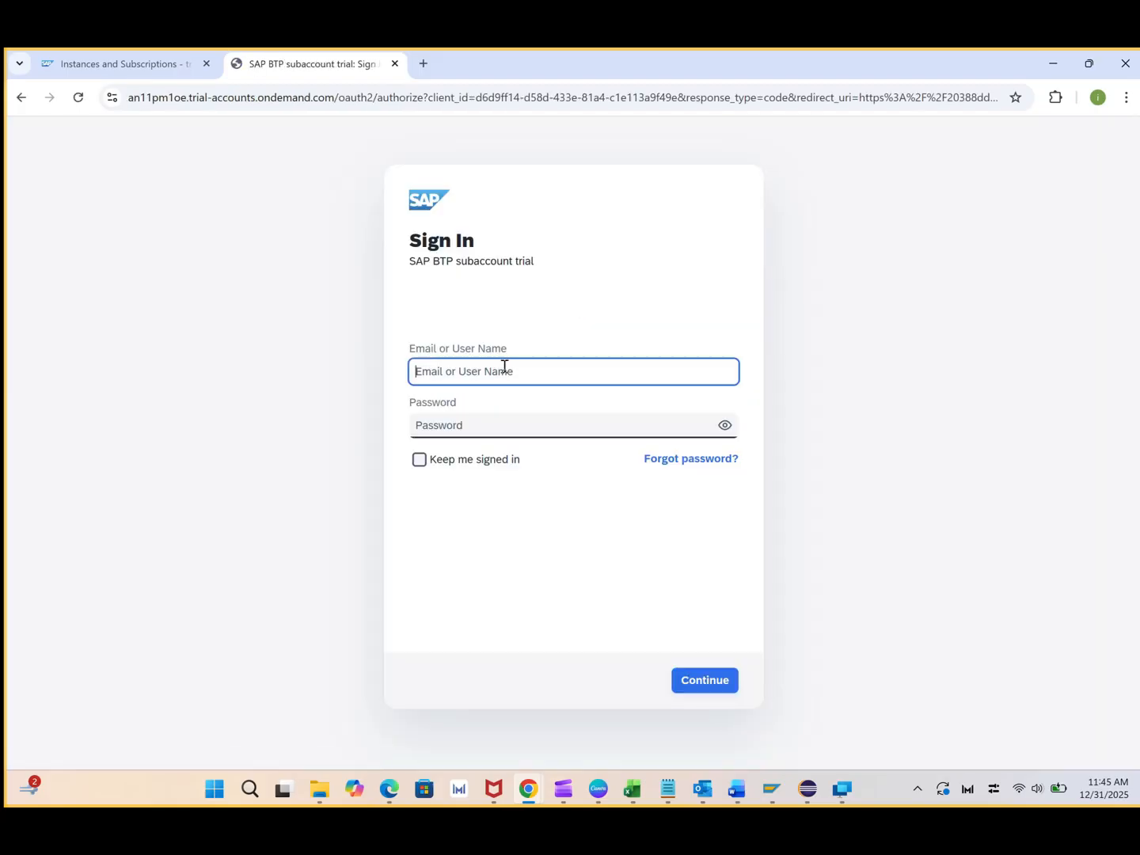
{"action": "key", "text": "Tab"}
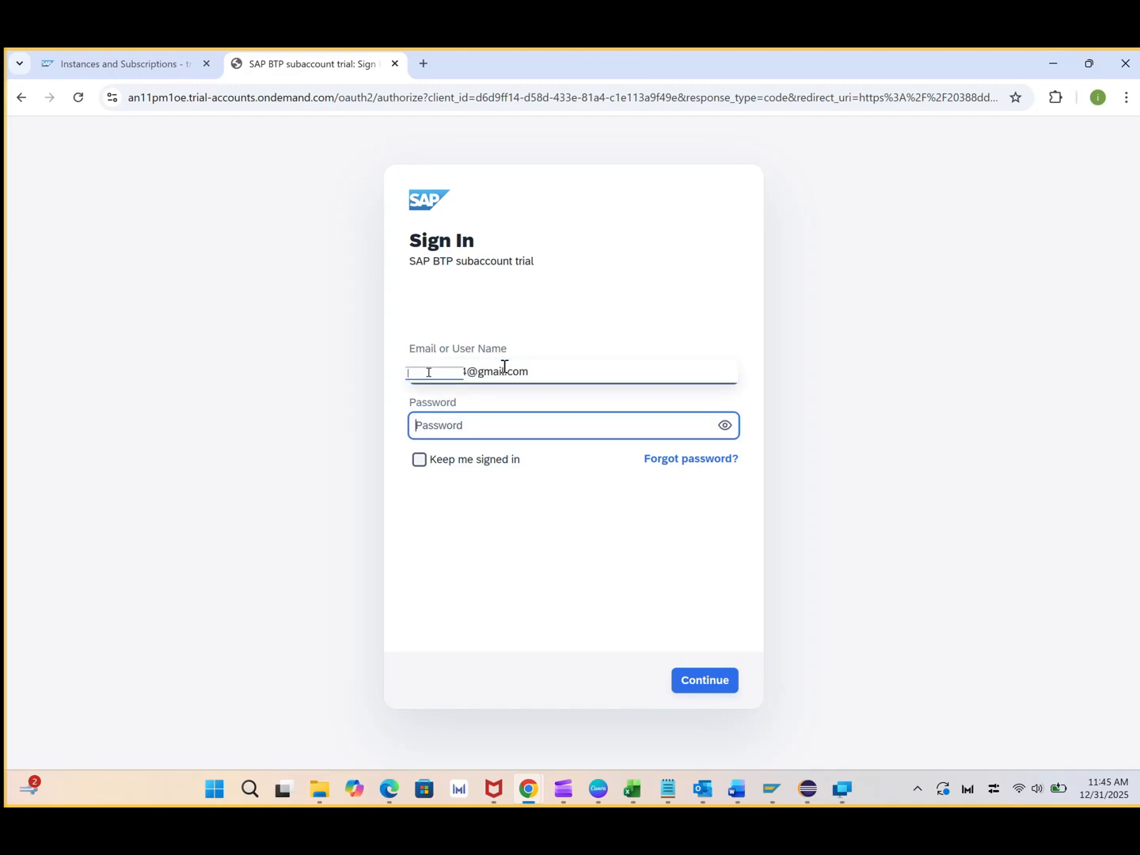
{"action": "type", "text": "aaaaaaaaaaaa"}
{"action": "key", "text": "Return"}
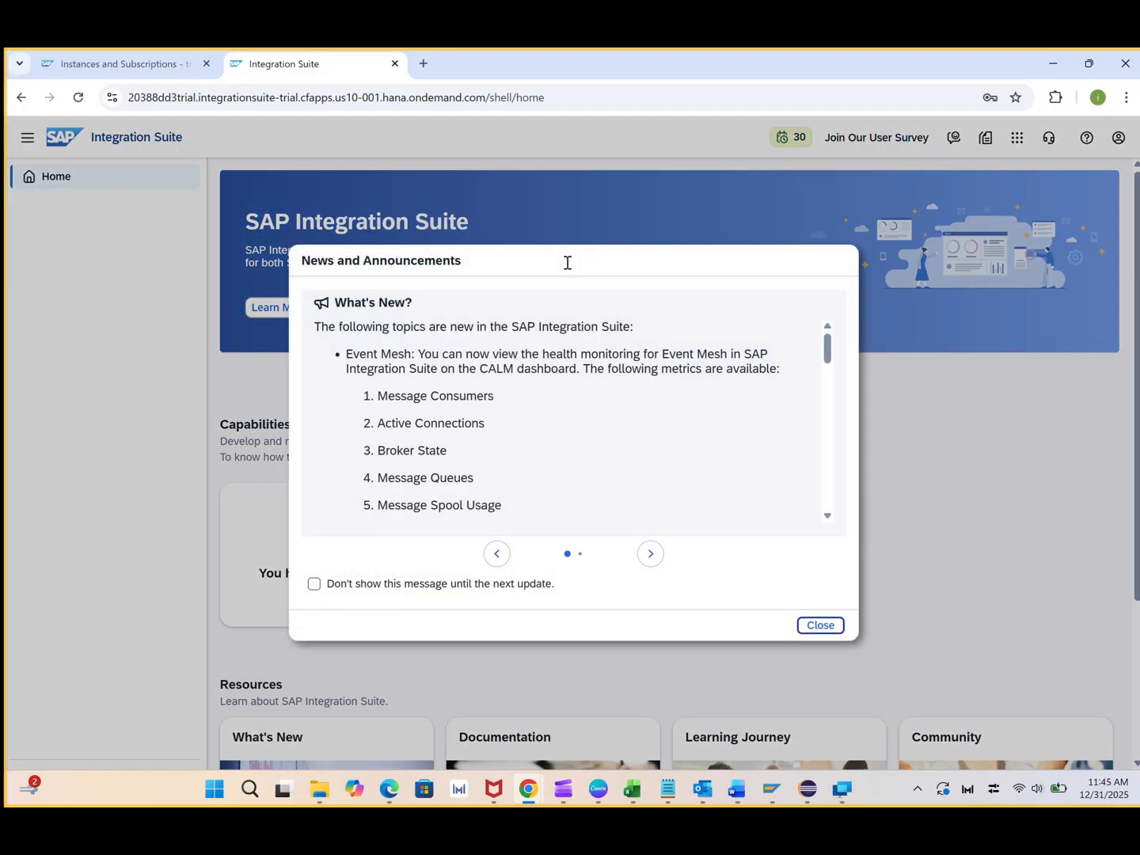
Dismiss the news pop-up and select the Build Integration Scenarios and Manage APIs capabilities
{"action": "left_click", "coordinate": [823, 627]}
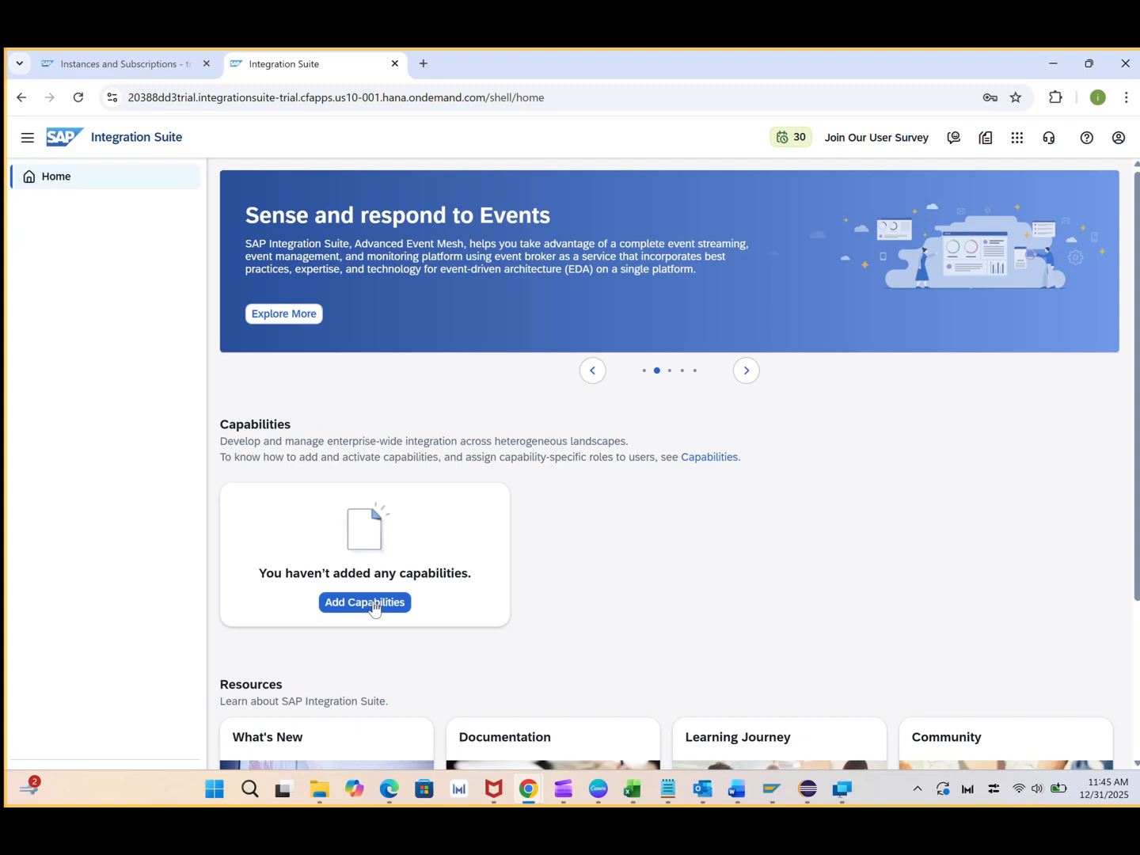
{"action": "scroll", "coordinate": [374, 607], "scroll_direction": "down", "scroll_amount": 3}
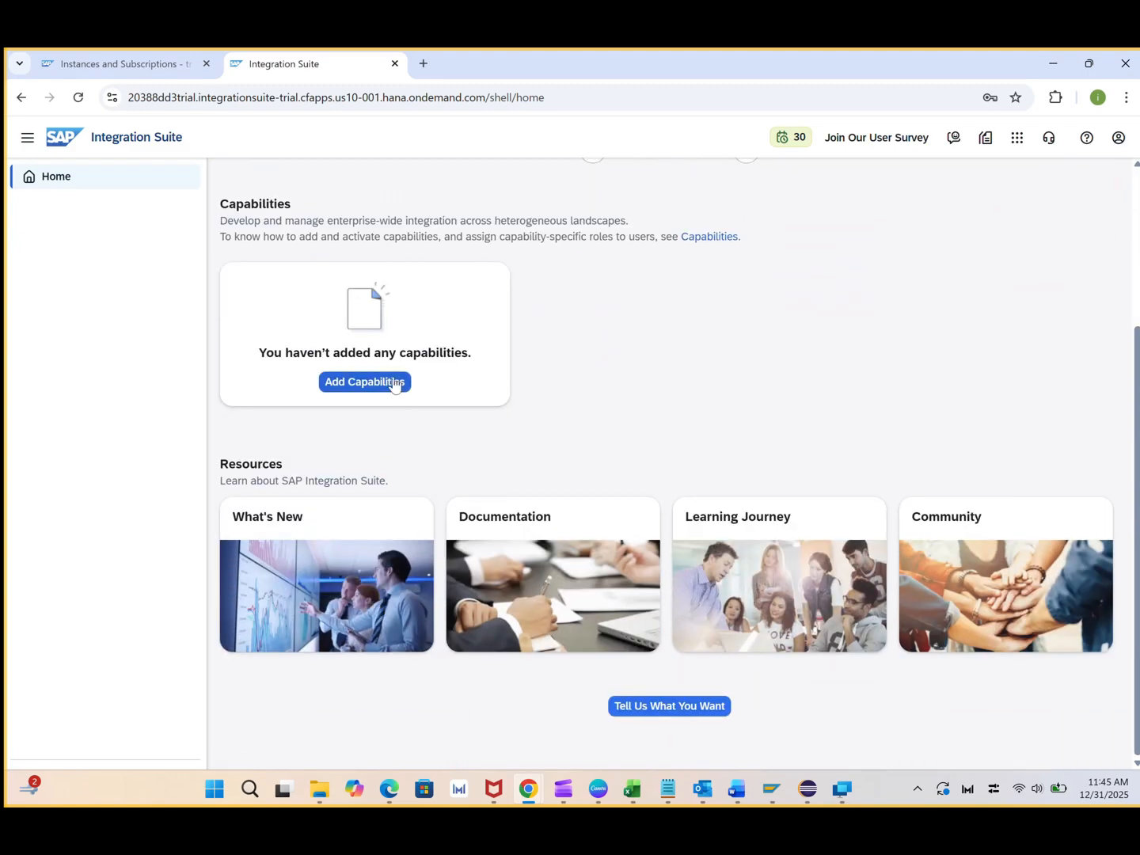
{"action": "left_click", "coordinate": [391, 383]}
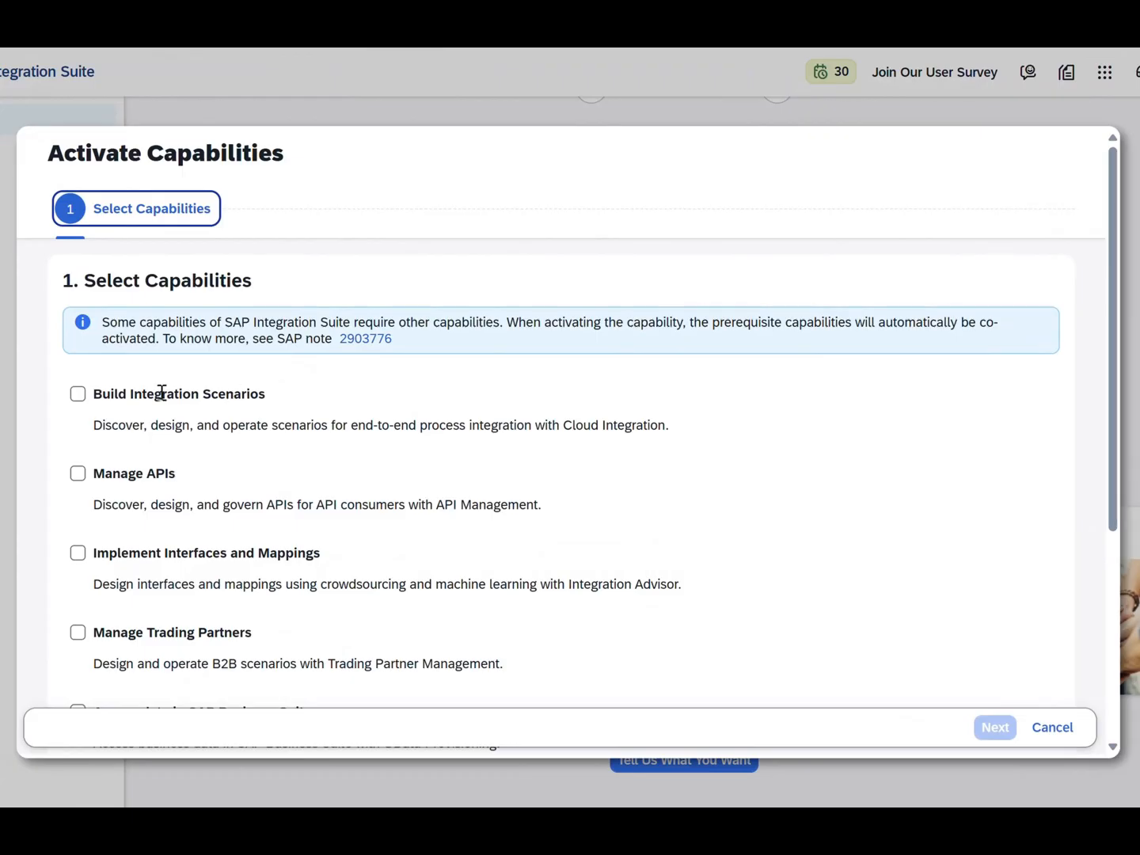
{"action": "left_click", "coordinate": [77, 395]}
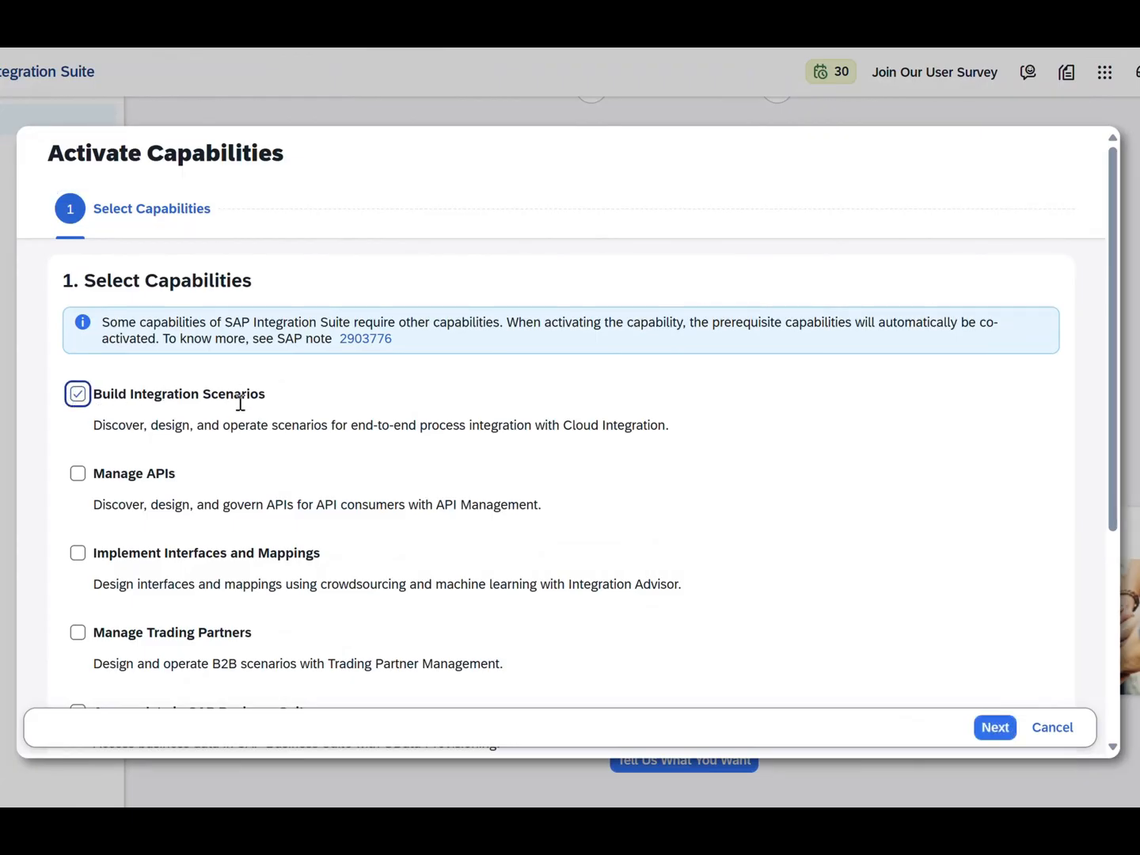
{"action": "left_click", "coordinate": [76, 474]}
Keep default Cloud Integration and API Management settings and activate both capabilities
{"action": "scroll", "coordinate": [358, 499], "scroll_direction": "down", "scroll_amount": 1}
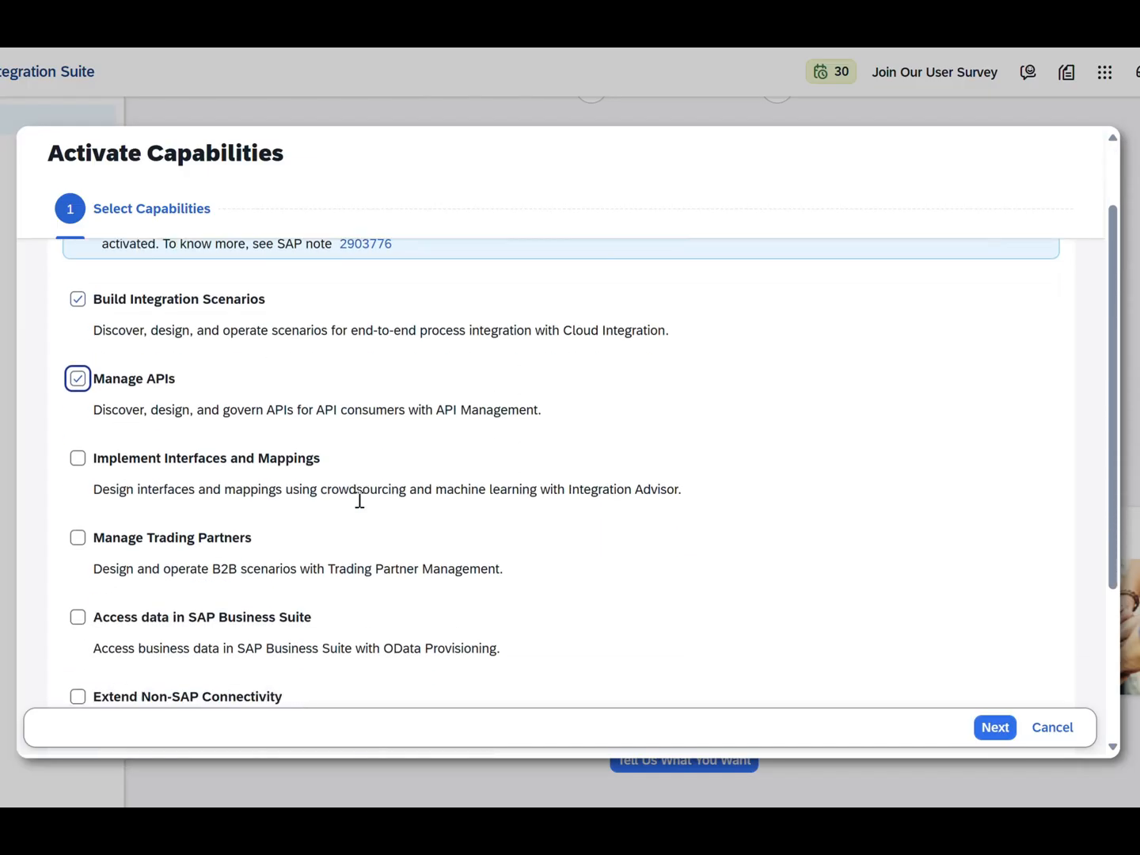
{"action": "scroll", "coordinate": [360, 499], "scroll_direction": "down", "scroll_amount": 1}
{"action": "scroll", "coordinate": [359, 500], "scroll_direction": "down", "scroll_amount": 2}
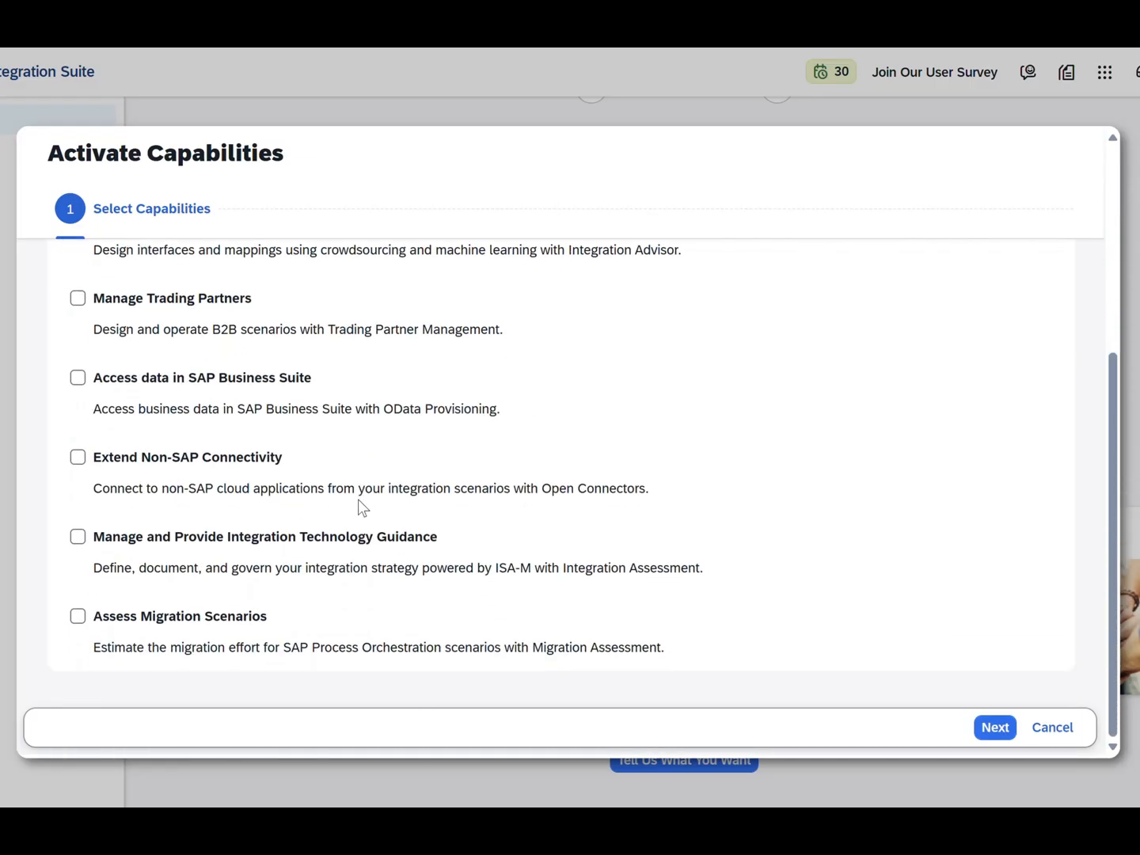
{"action": "scroll", "coordinate": [358, 507], "scroll_direction": "up", "scroll_amount": 5}
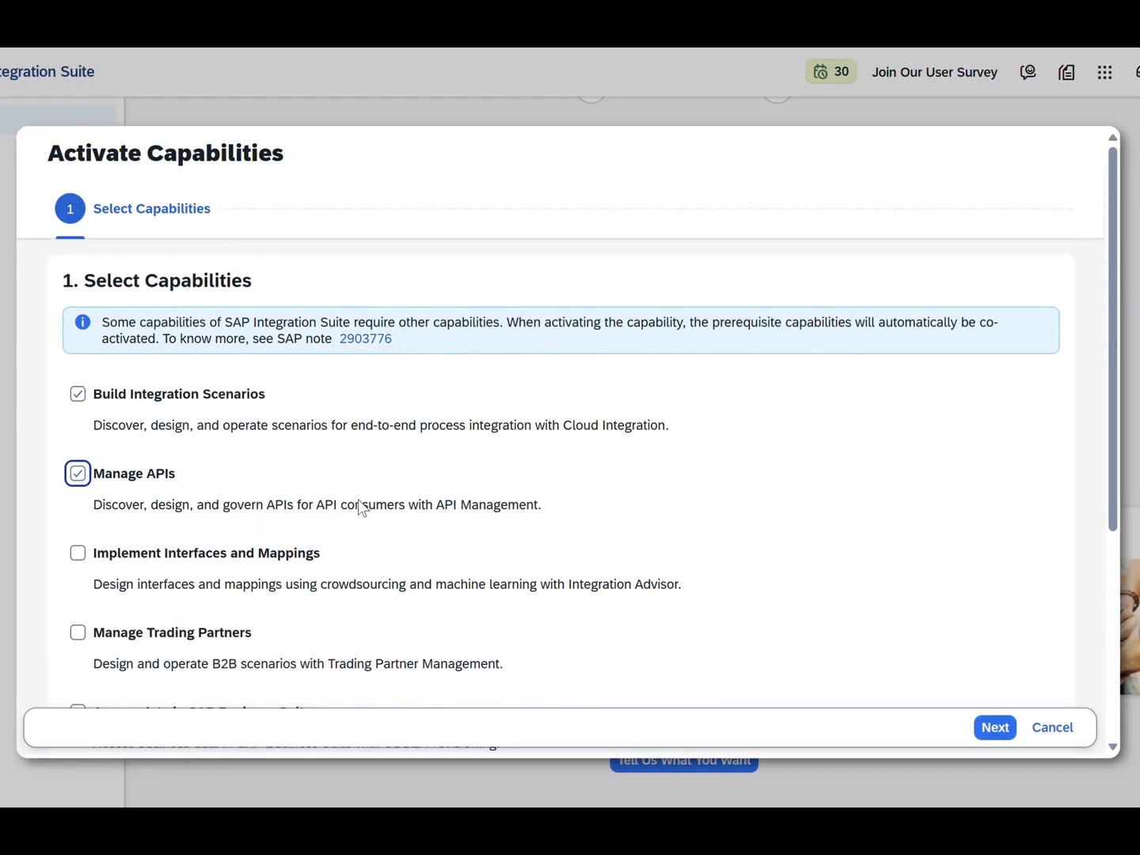
{"action": "left_click", "coordinate": [979, 735]}
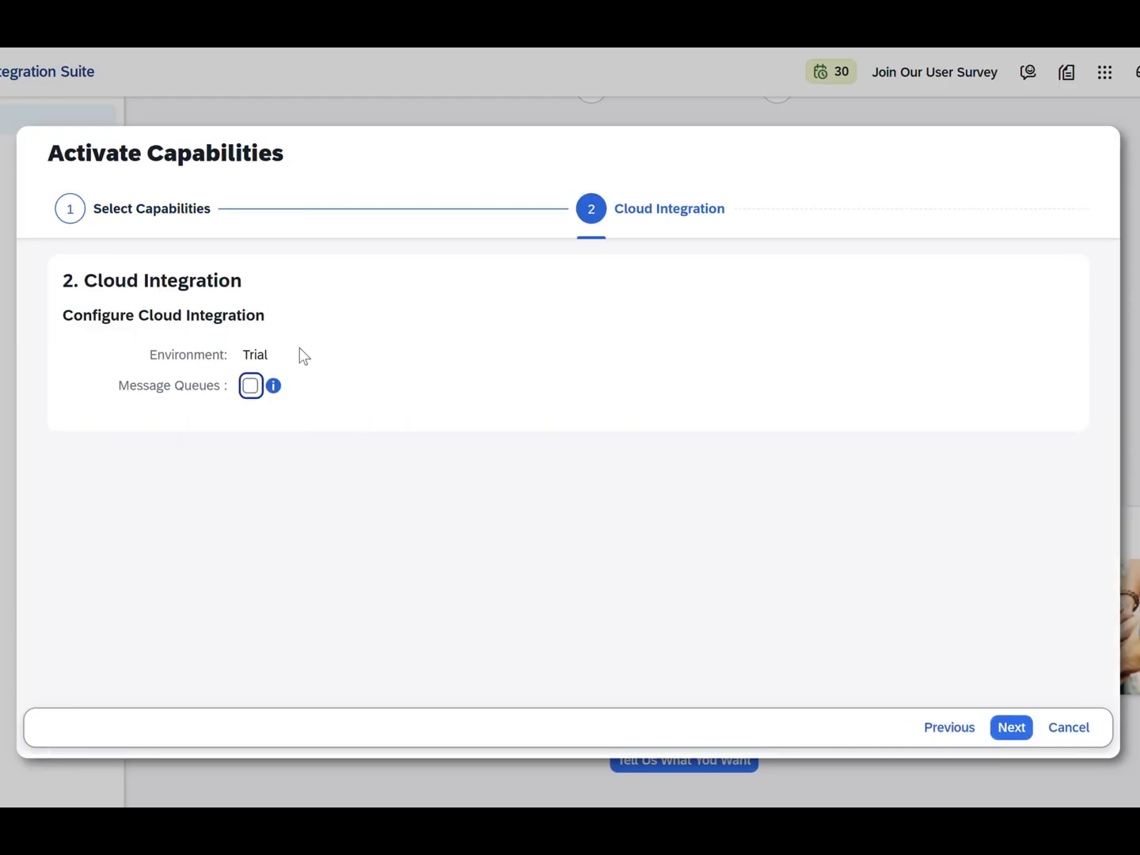
{"action": "left_click", "coordinate": [1013, 729]}
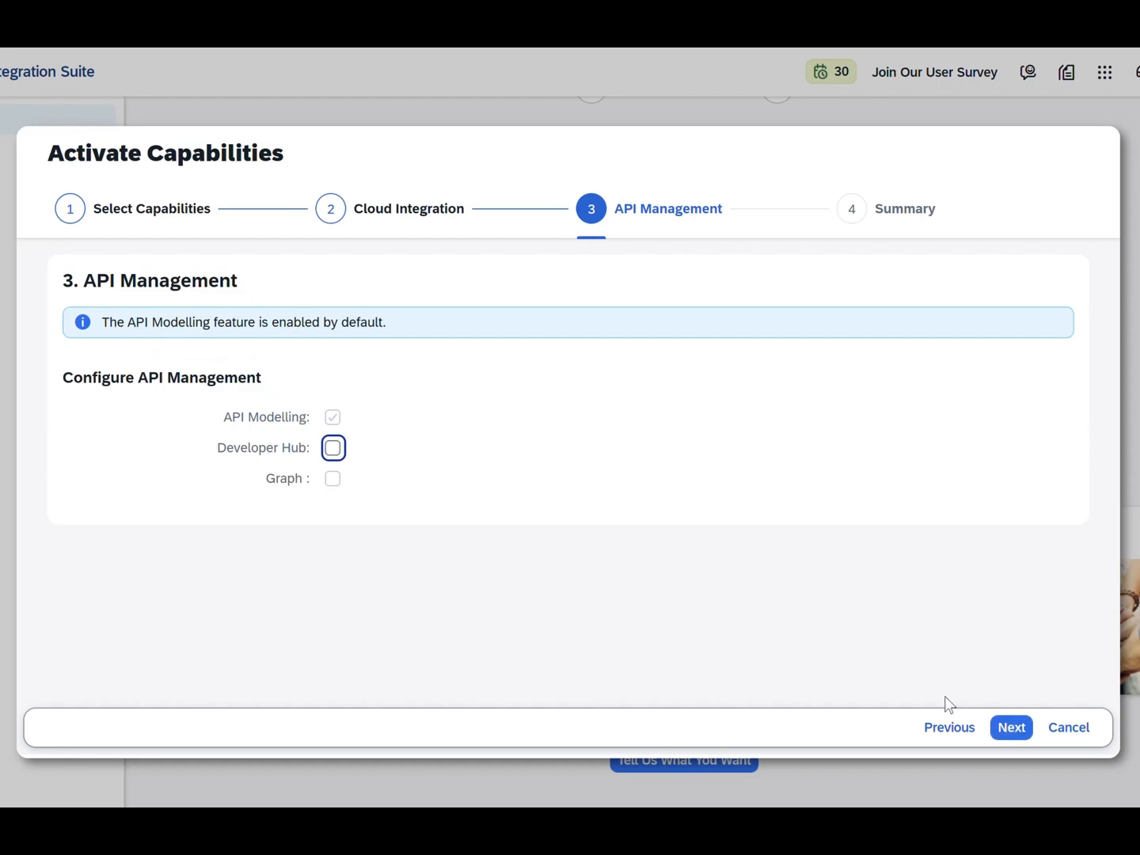
{"action": "left_click", "coordinate": [1006, 730]}
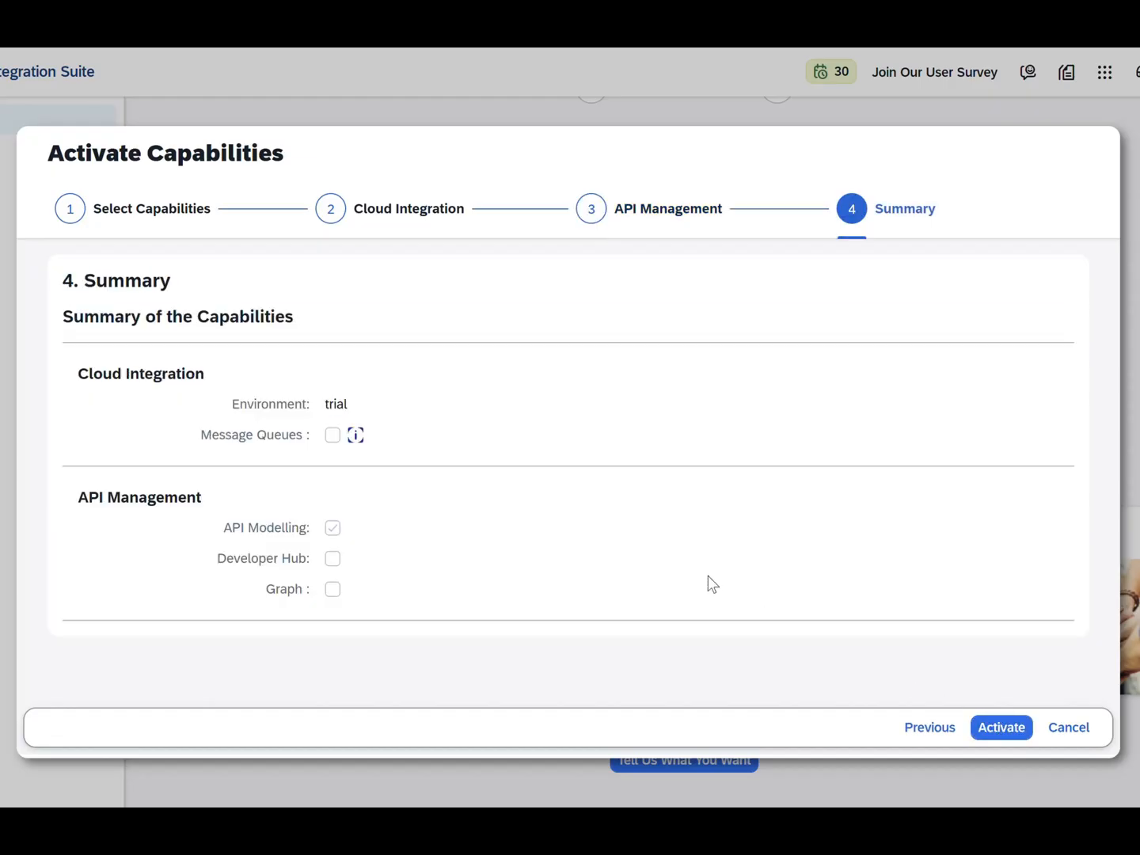
{"action": "left_click", "coordinate": [998, 737]}
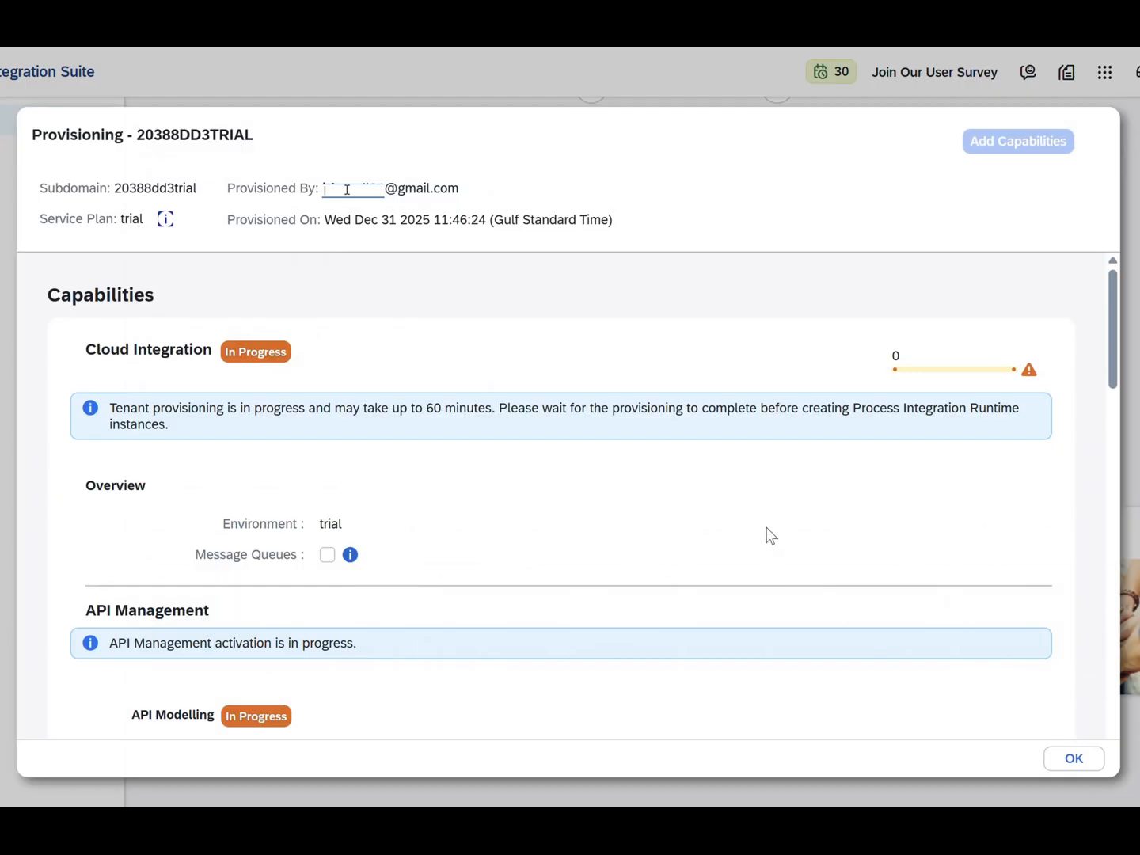
Watch the Provisioning dialog until API Modelling and Cloud Integration both show Active
{"action": "scroll", "coordinate": [769, 536], "scroll_direction": "down", "scroll_amount": 10}
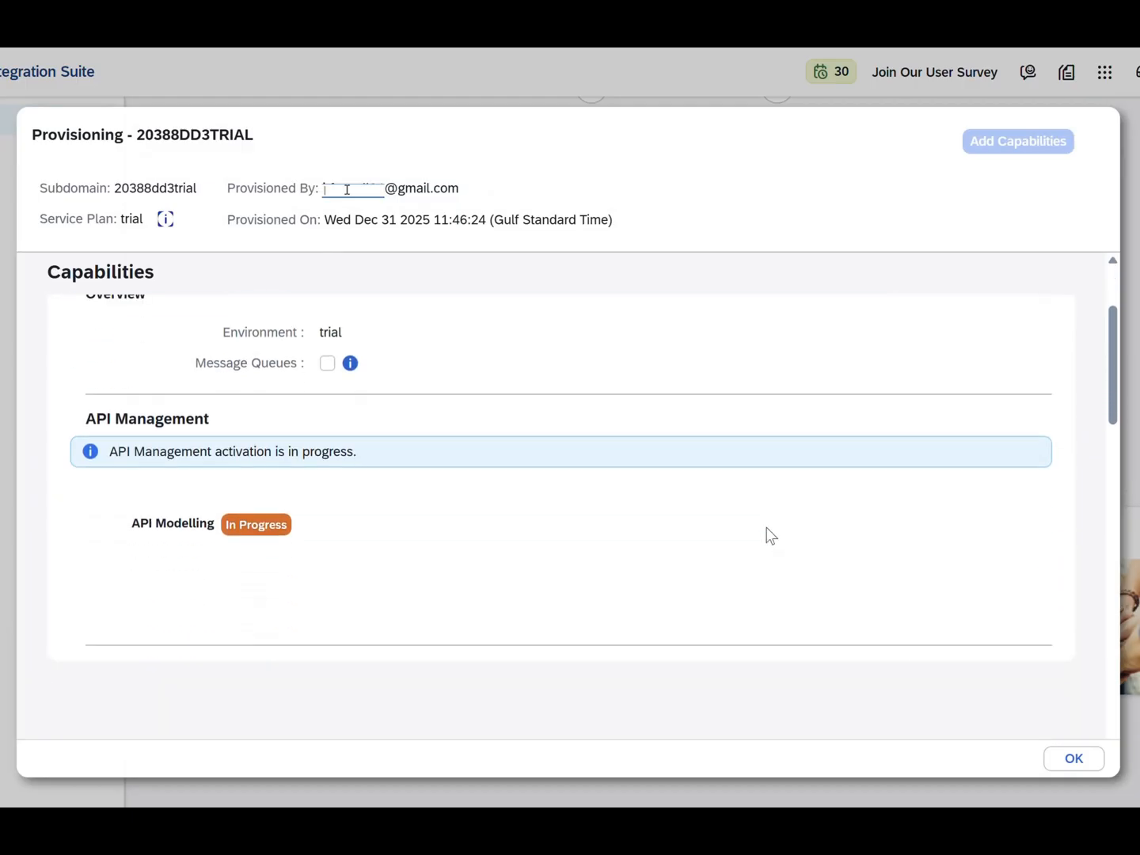
{"action": "scroll", "coordinate": [768, 535], "scroll_direction": "up", "scroll_amount": 5}
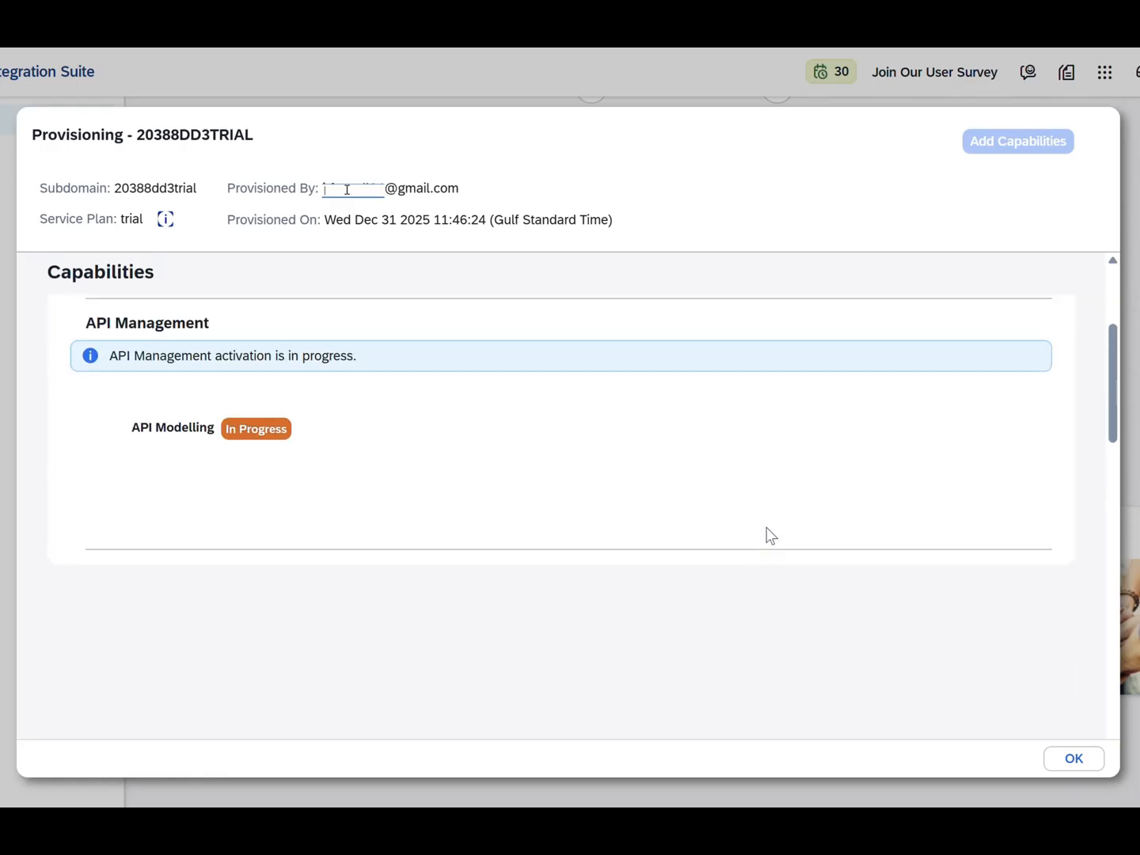
{"action": "scroll", "coordinate": [768, 535], "scroll_direction": "up", "scroll_amount": 2}
{"action": "scroll", "coordinate": [769, 535], "scroll_direction": "up", "scroll_amount": 2}
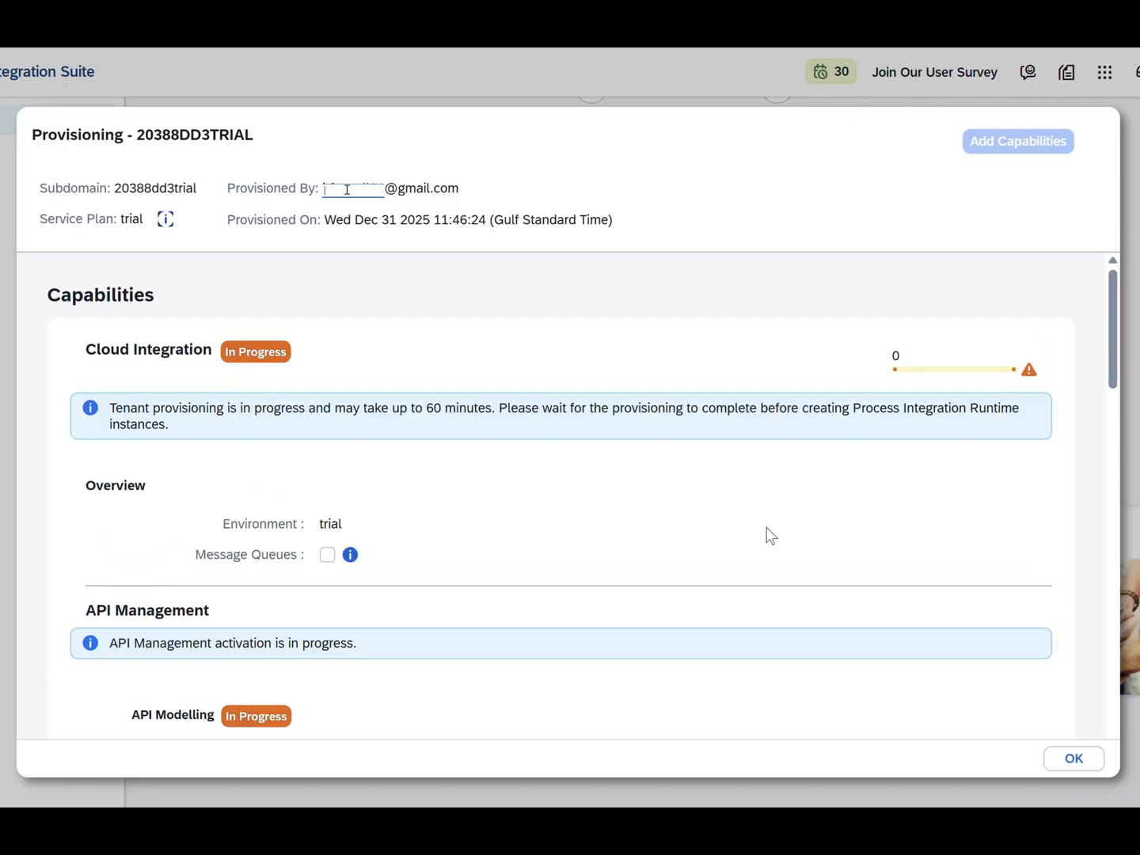
{"action": "mouse_move", "coordinate": [809, 830]}
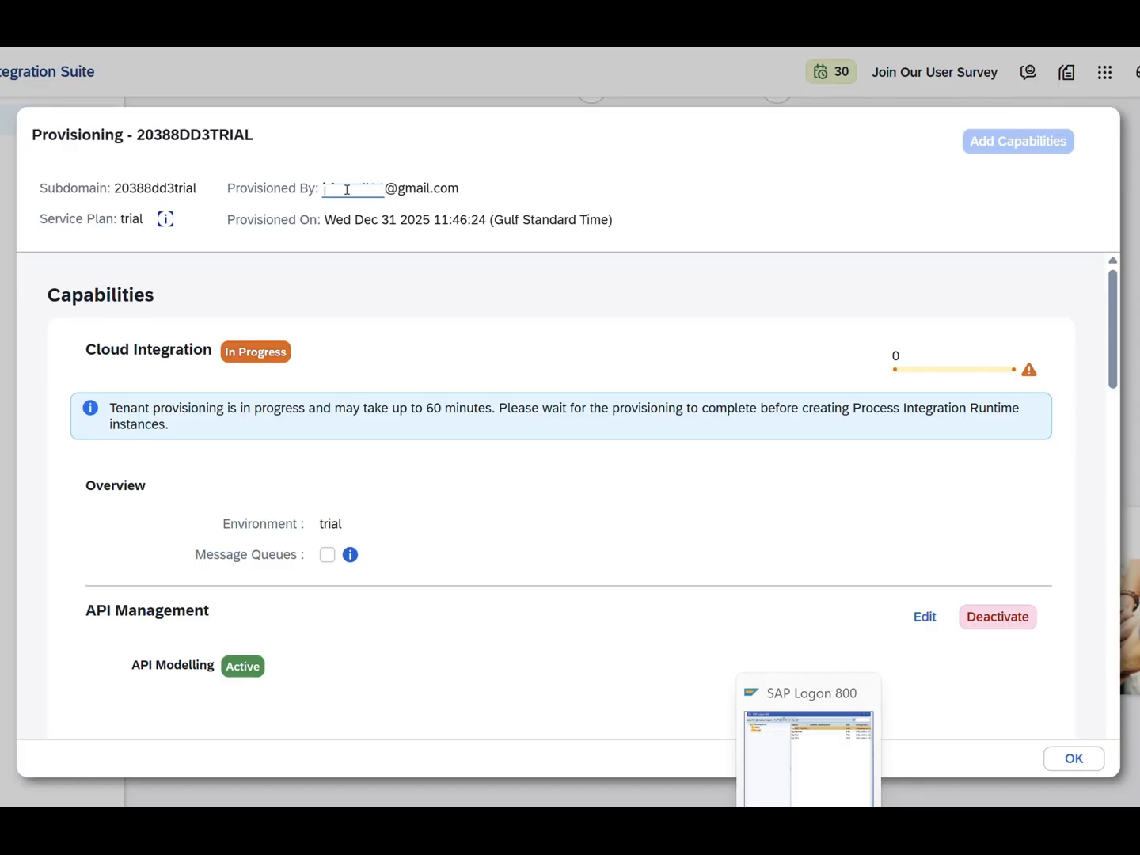
{"action": "left_click", "coordinate": [605, 620]}
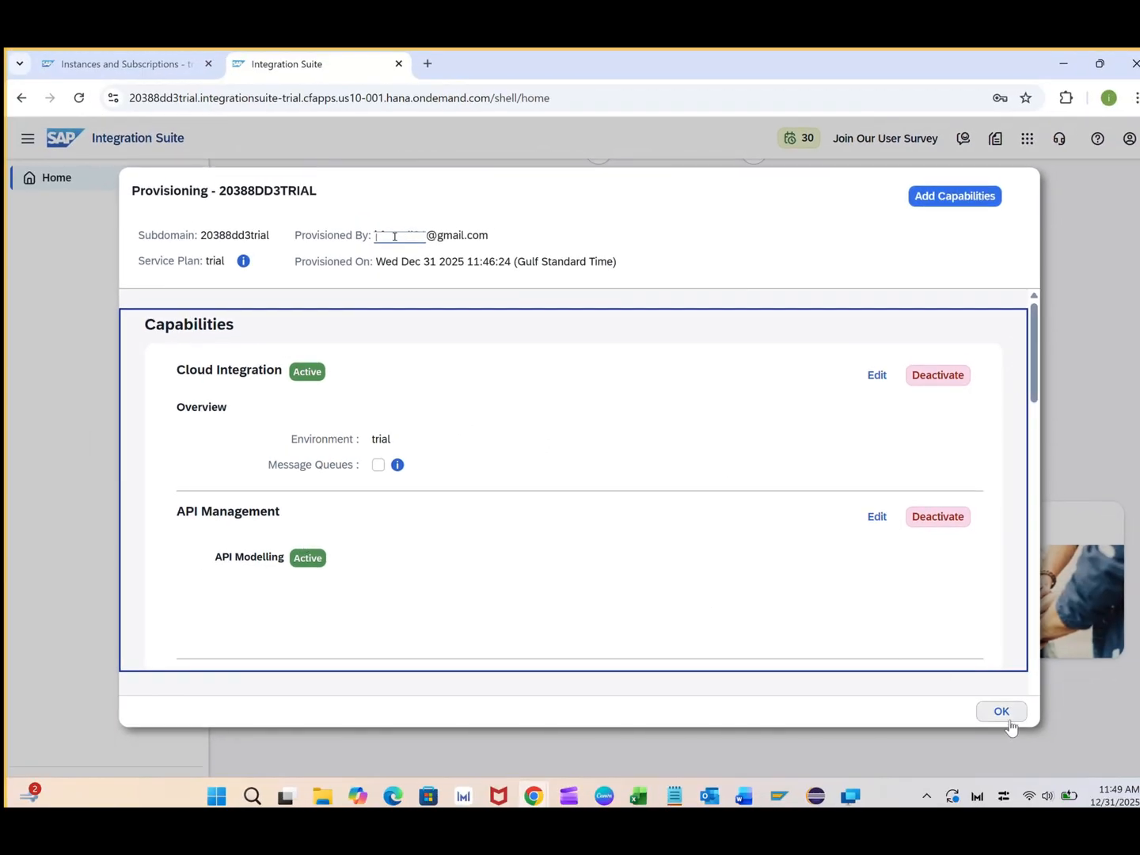
Dismiss the Provisioning status and News and Announcements pop-ups, then go back to the Cockpit's Instances and Subscriptions tab
{"action": "left_click", "coordinate": [1001, 711]}
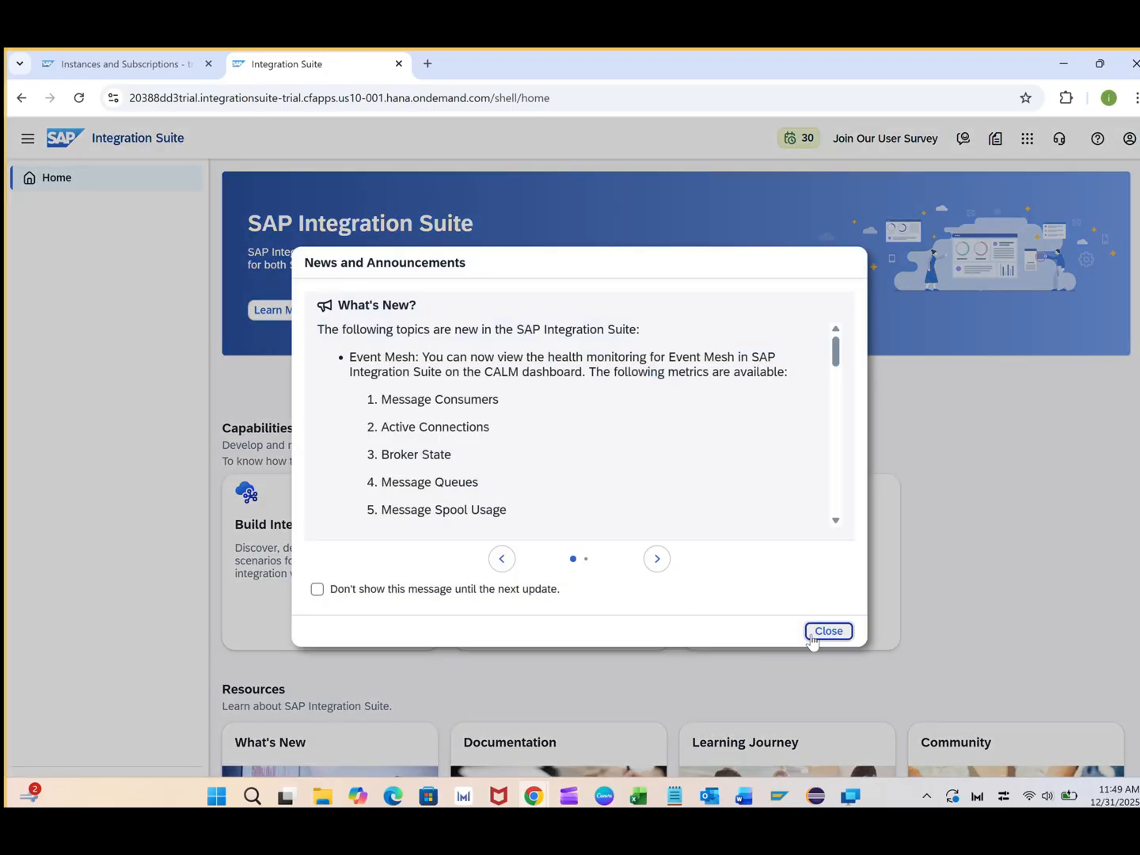
{"action": "left_click", "coordinate": [815, 636]}
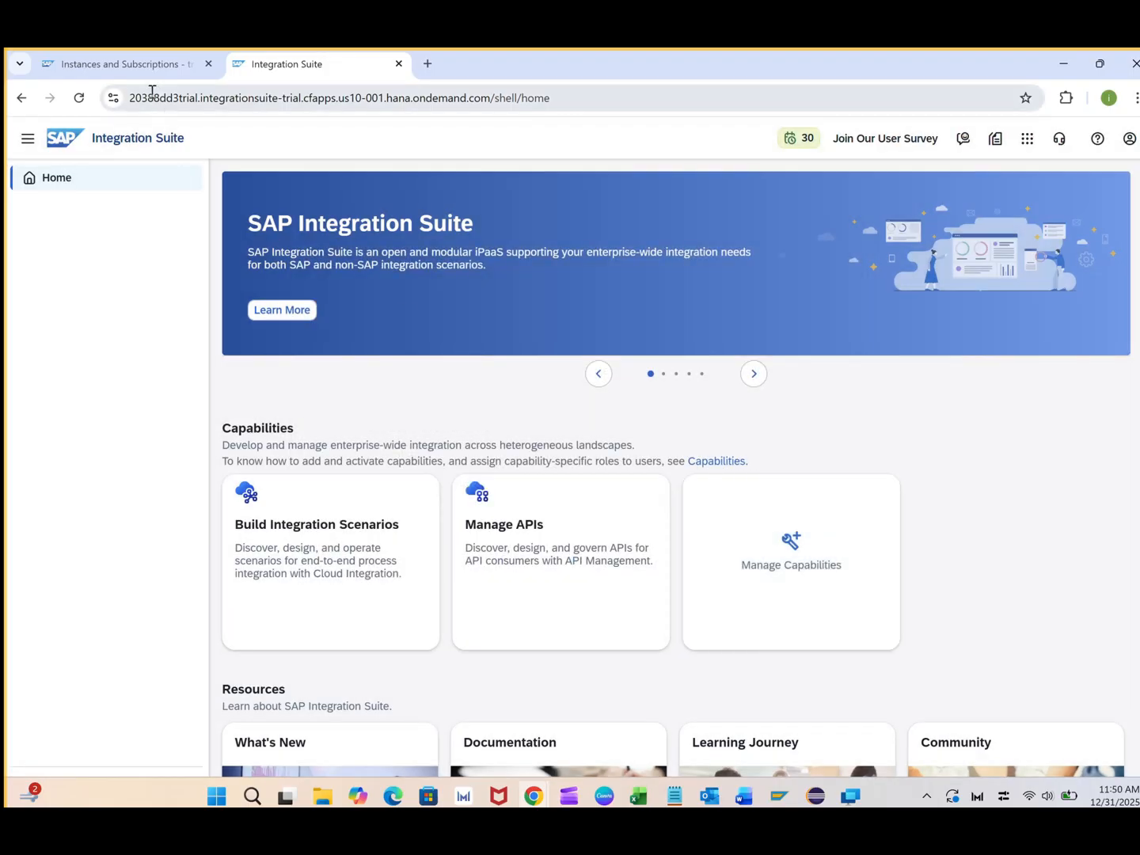
{"action": "left_click", "coordinate": [151, 63]}
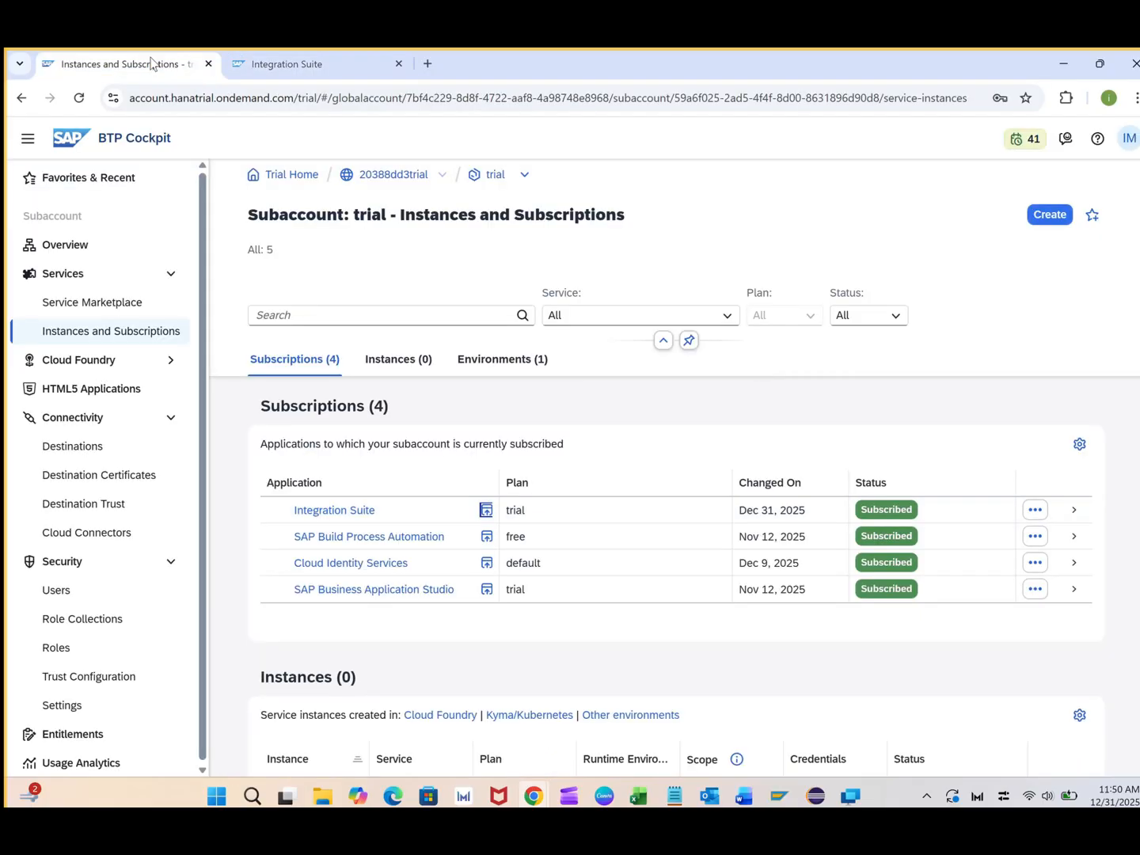
Open the first user's role collections and start assigning new role collections
{"action": "left_click", "coordinate": [57, 592]}
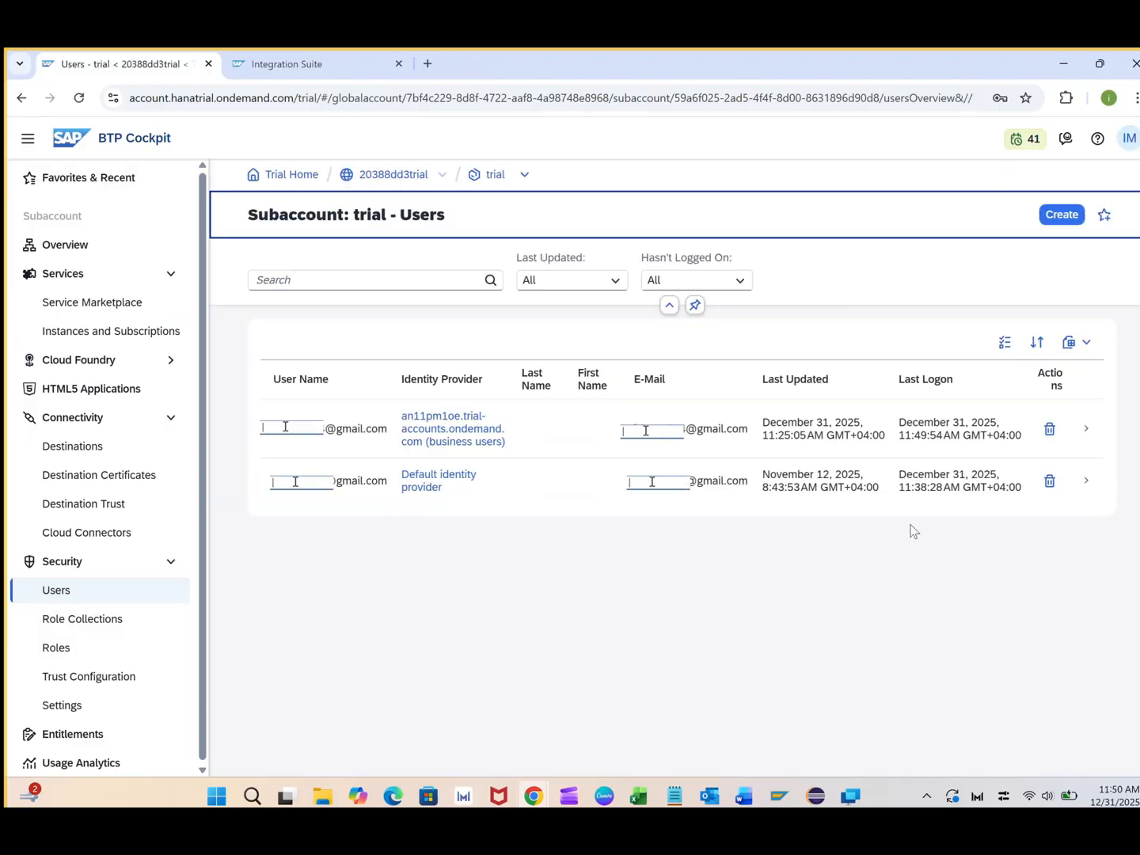
{"action": "left_click", "coordinate": [1092, 434]}
{"action": "left_click", "coordinate": [1007, 444]}
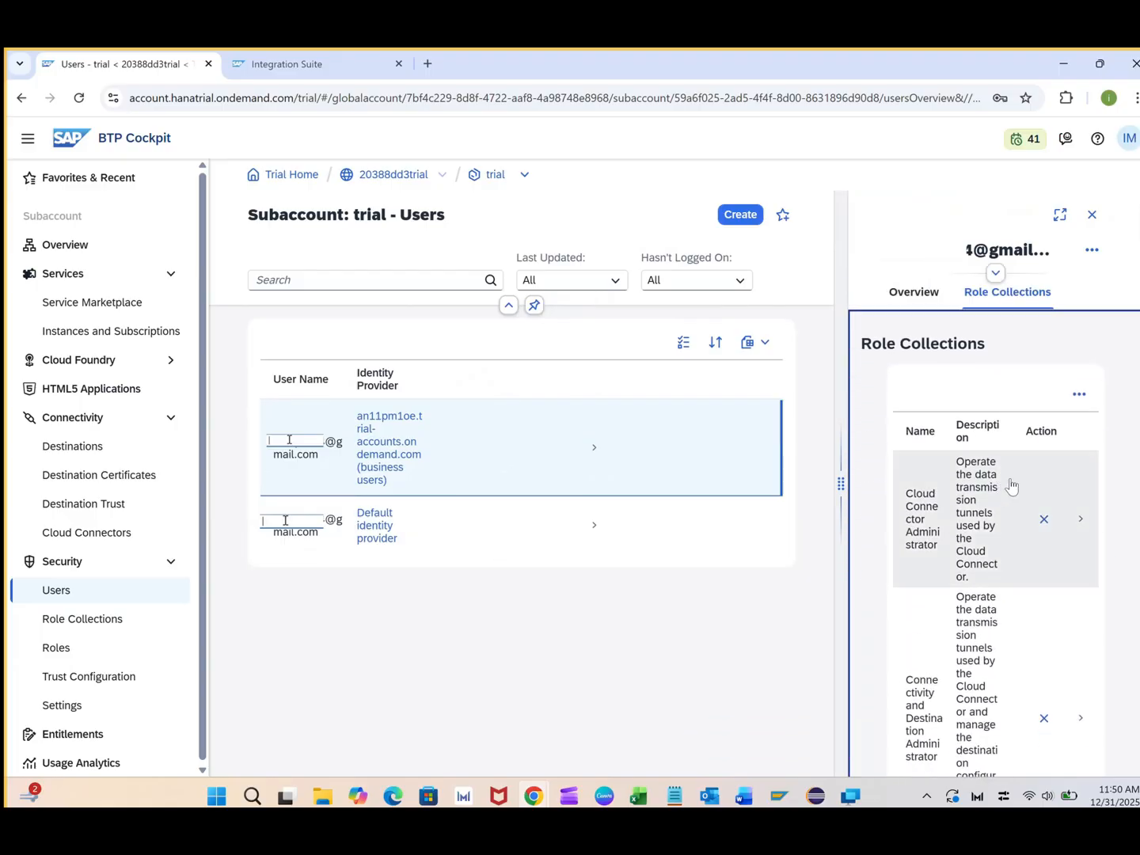
{"action": "left_click", "coordinate": [1079, 393]}
{"action": "left_click", "coordinate": [966, 451]}
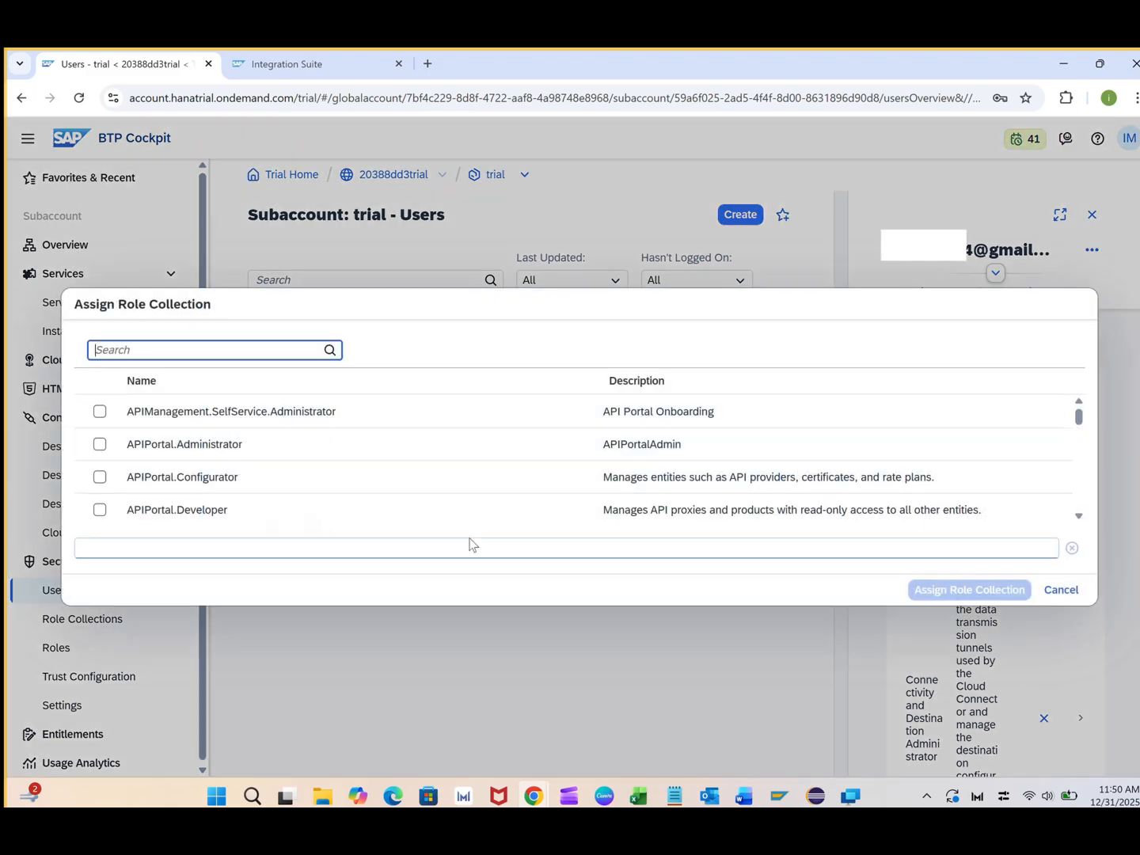
Select APIManagement.SelfService.Administrator and the APIPortal Administrator, Configurator, Developer, Guest, Service.CatalogIntegration and Tester collections
{"action": "left_click", "coordinate": [100, 411]}
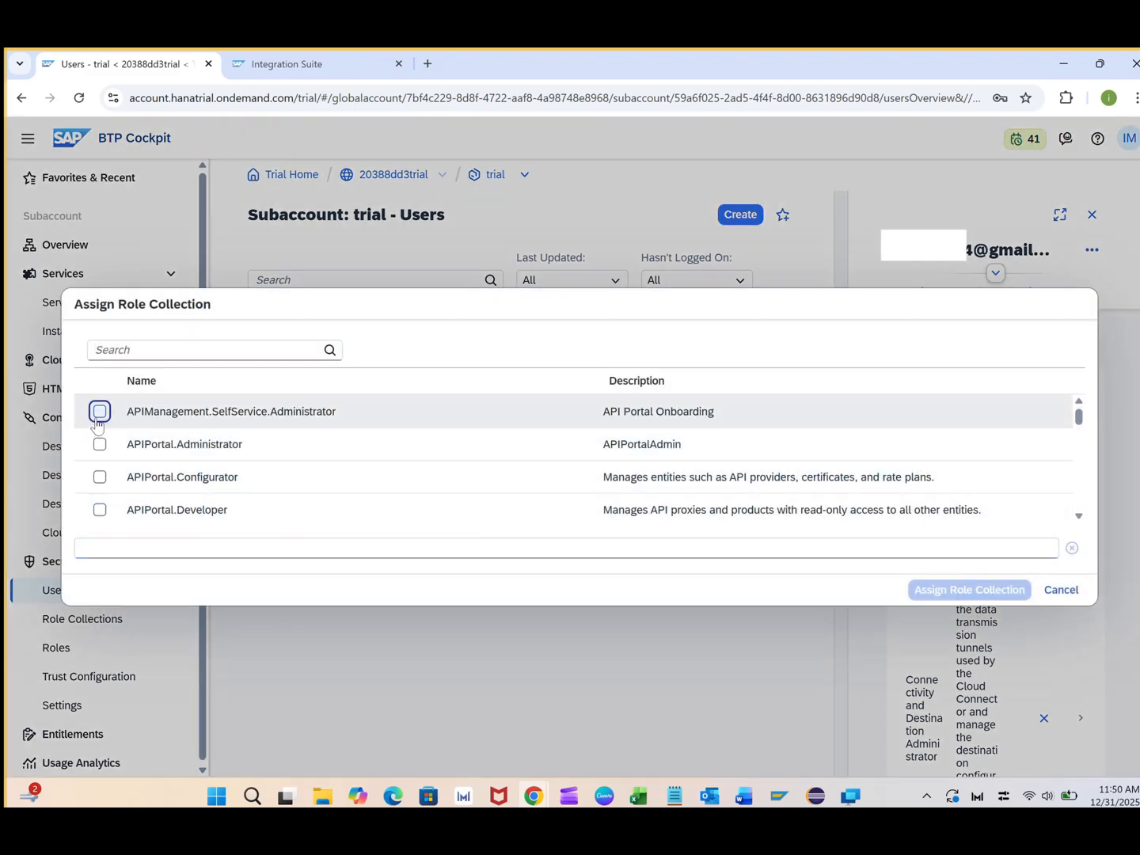
{"action": "left_click", "coordinate": [100, 446]}
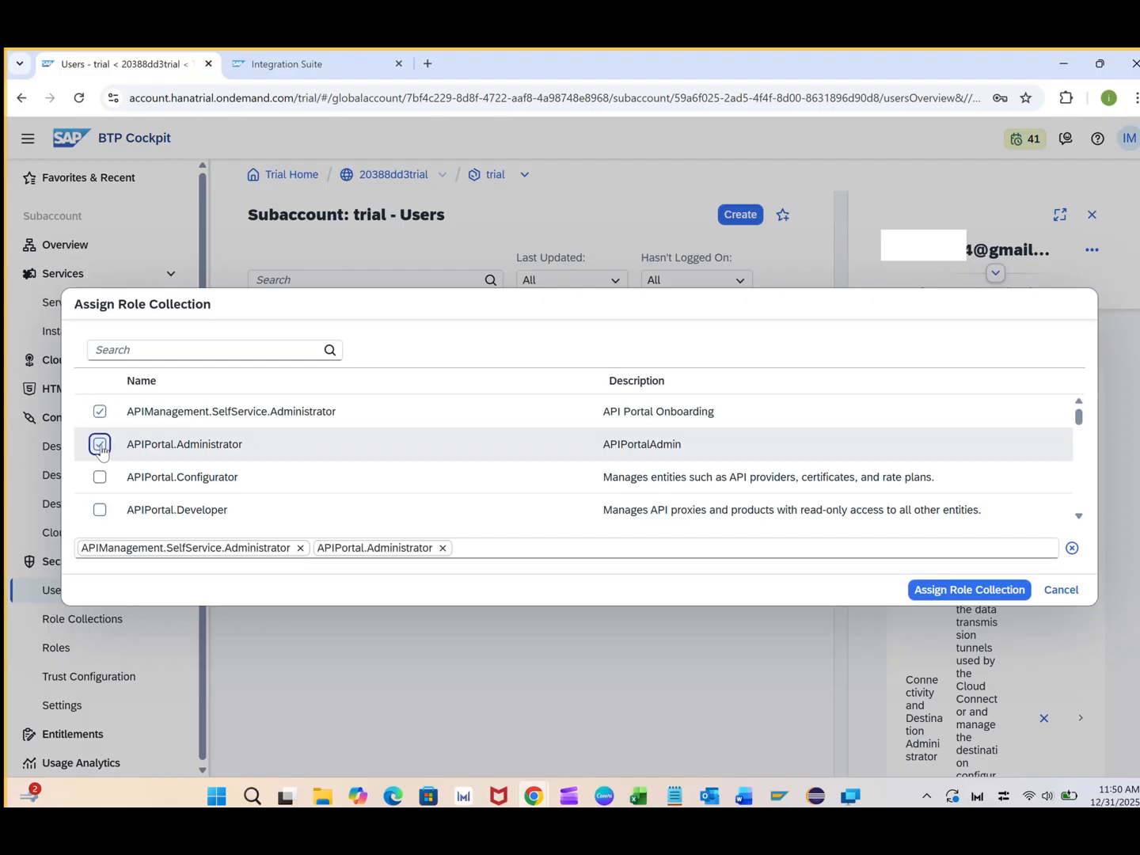
{"action": "left_click", "coordinate": [100, 477]}
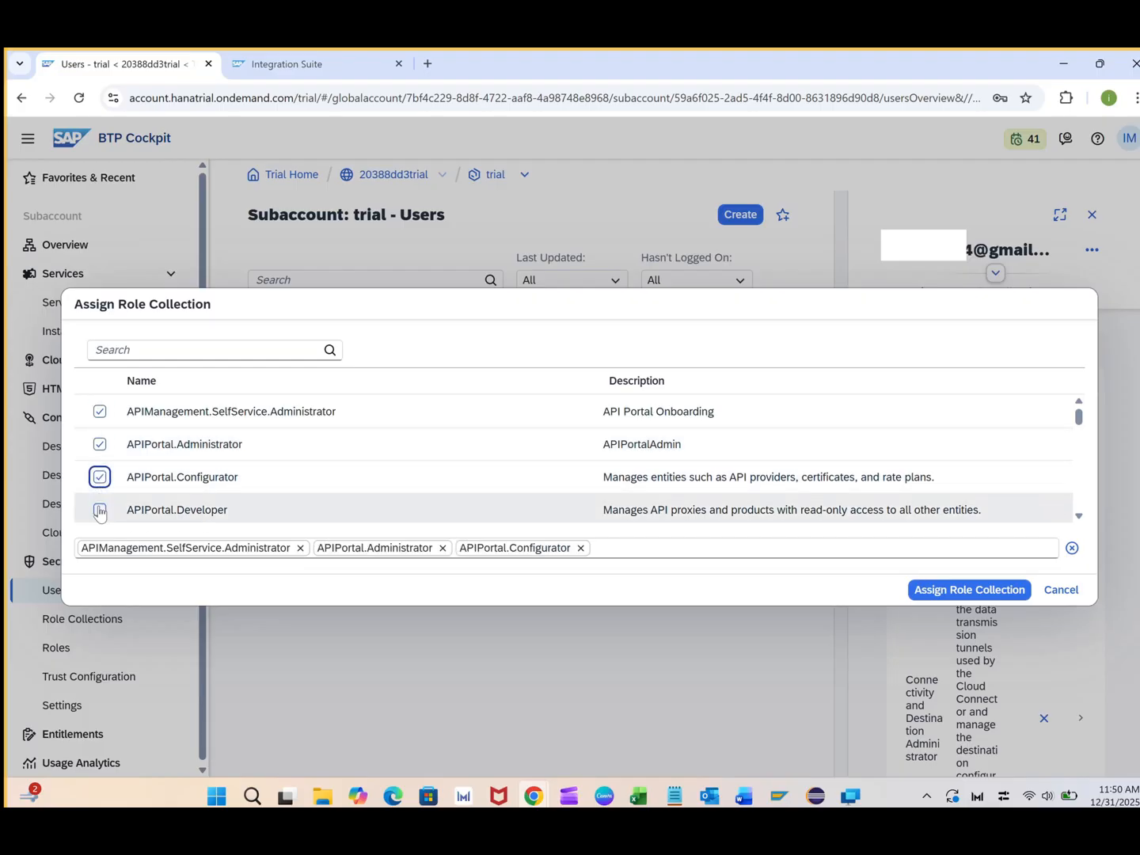
{"action": "left_click", "coordinate": [99, 510]}
{"action": "scroll", "coordinate": [227, 474], "scroll_direction": "down", "scroll_amount": 1}
{"action": "scroll", "coordinate": [227, 474], "scroll_direction": "down", "scroll_amount": 2}
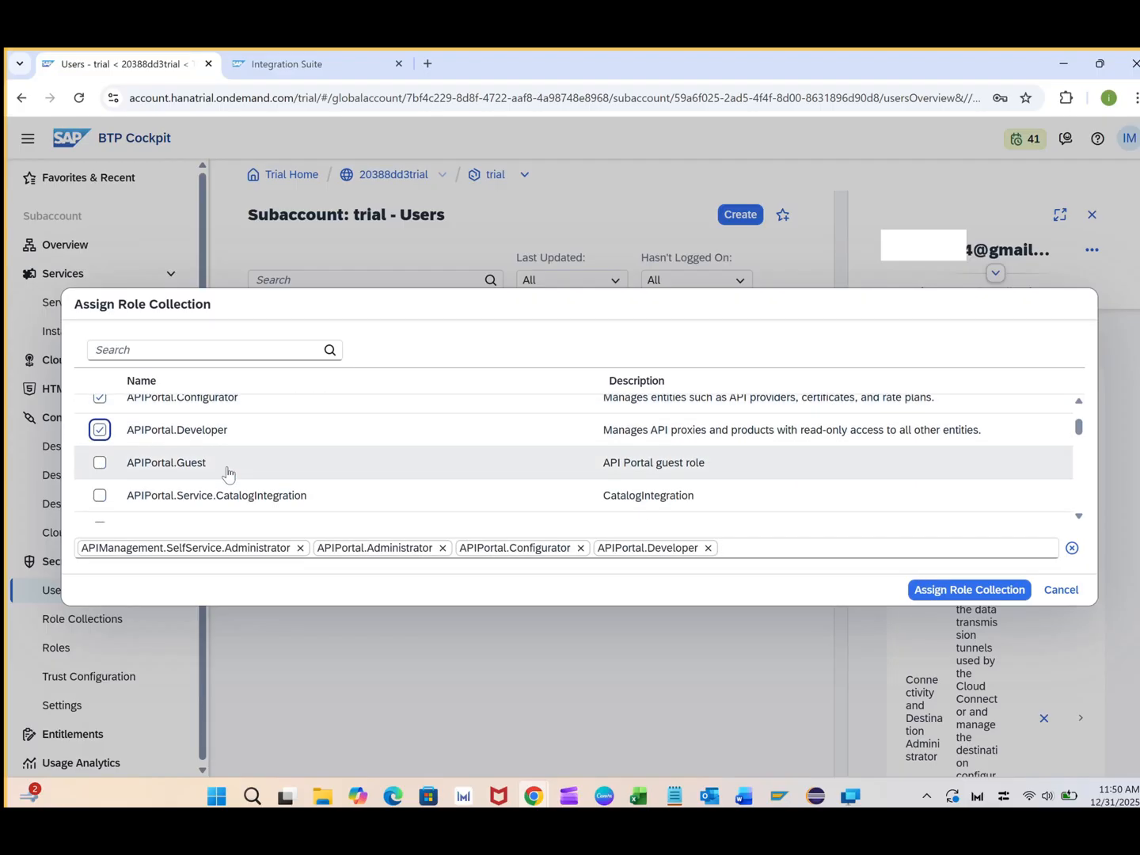
{"action": "left_click", "coordinate": [100, 463]}
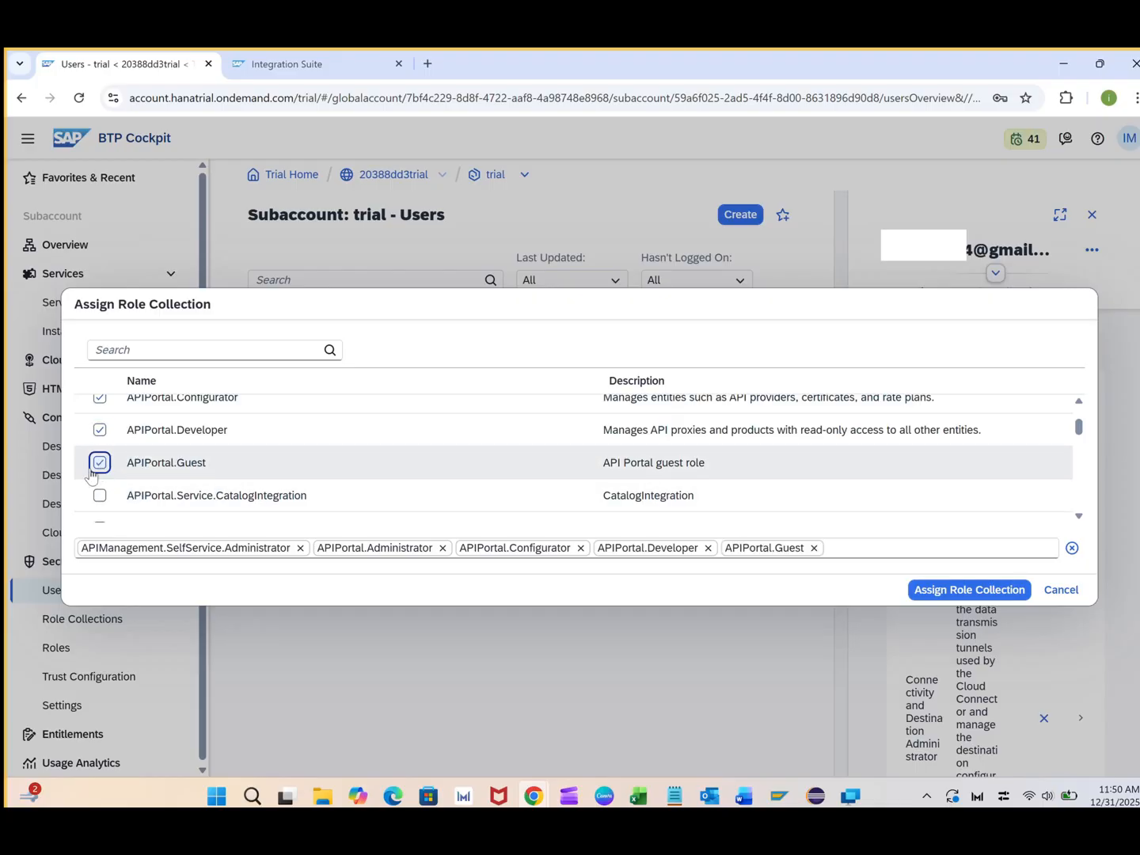
{"action": "left_click", "coordinate": [98, 496]}
{"action": "scroll", "coordinate": [190, 496], "scroll_direction": "down", "scroll_amount": 2}
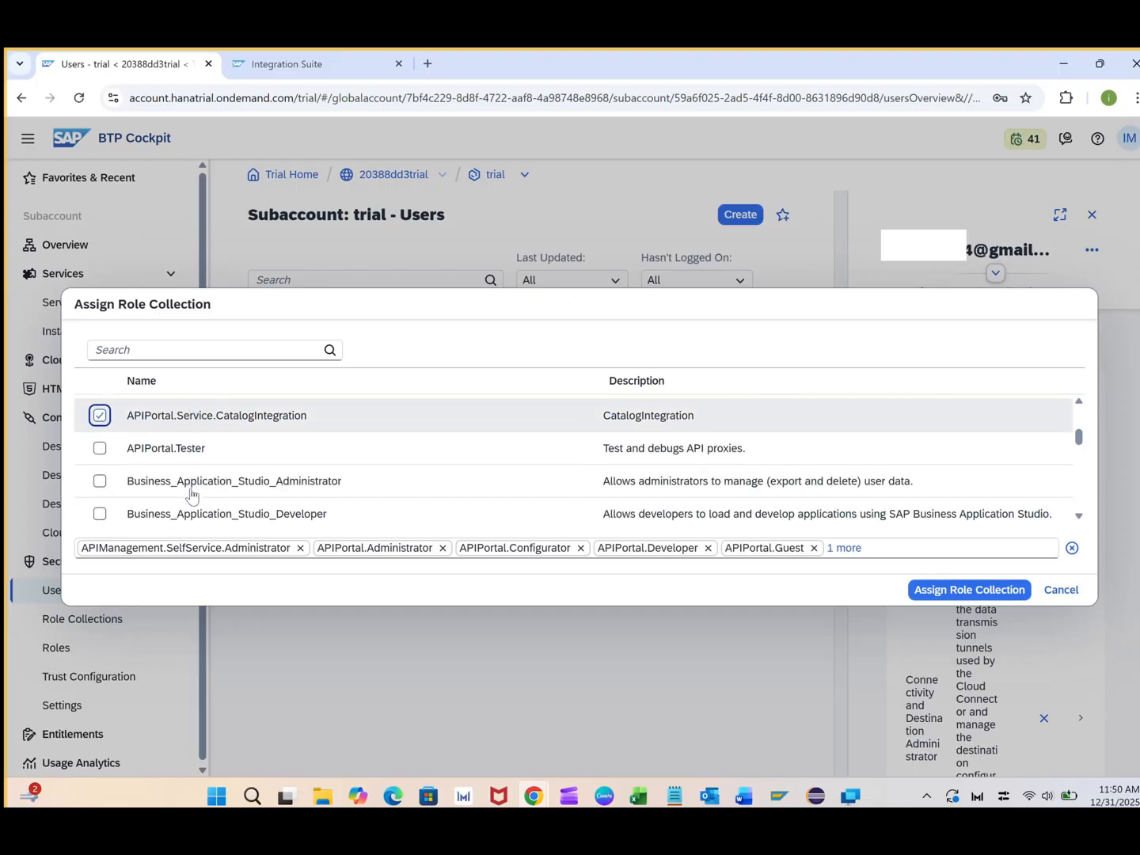
{"action": "left_click", "coordinate": [100, 448]}
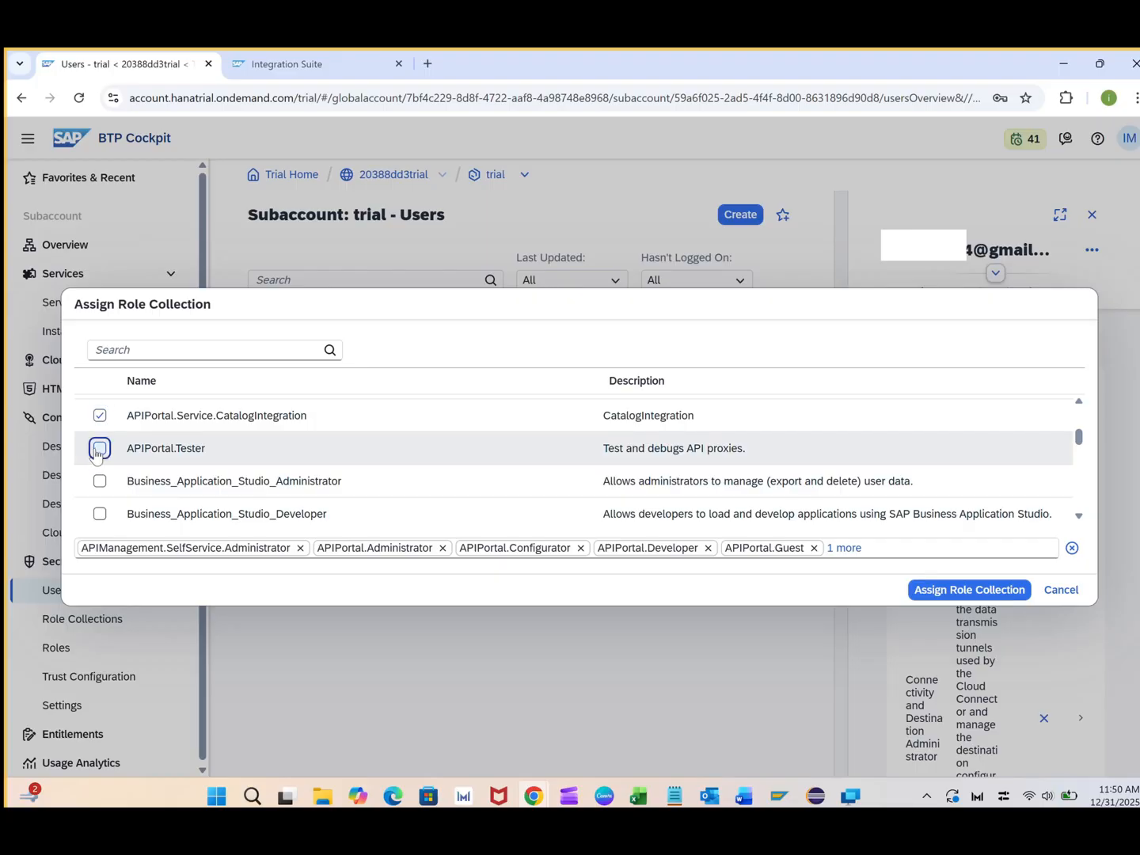
{"action": "scroll", "coordinate": [237, 475], "scroll_direction": "down", "scroll_amount": 2}
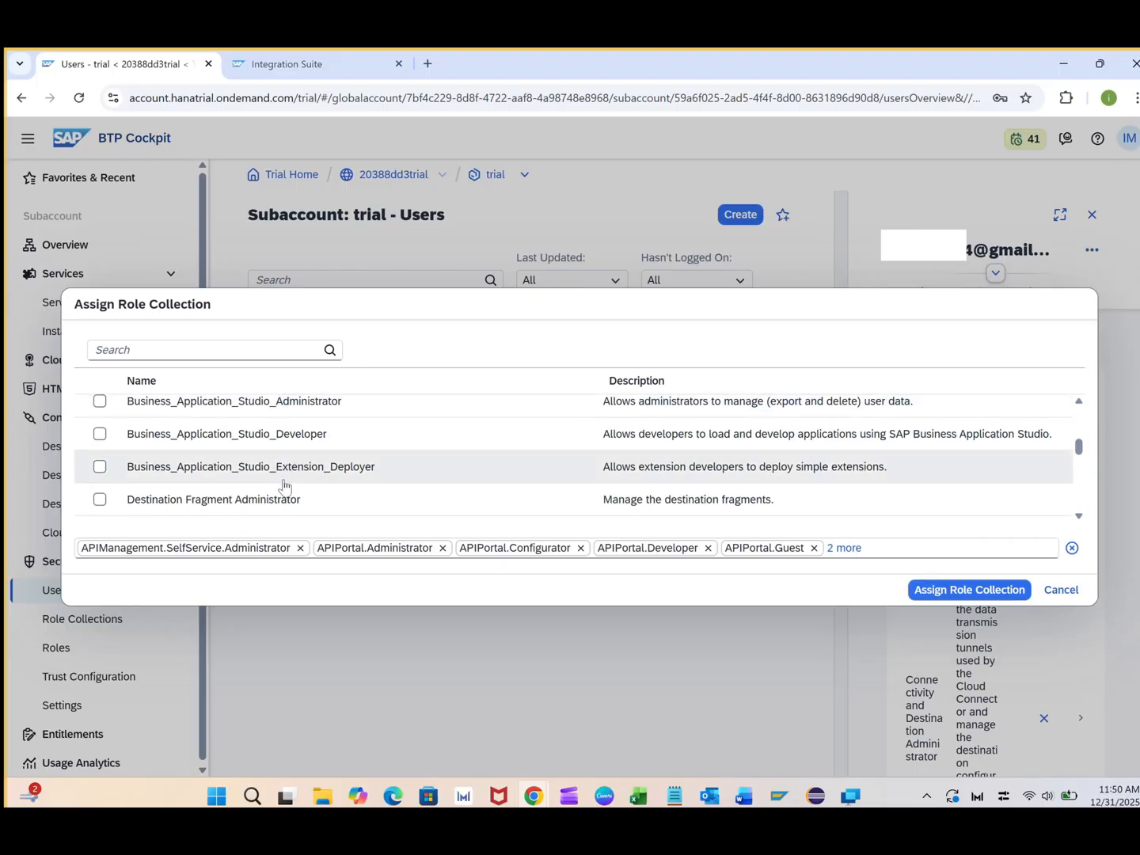
{"action": "scroll", "coordinate": [316, 487], "scroll_direction": "down", "scroll_amount": 2}
{"action": "scroll", "coordinate": [324, 489], "scroll_direction": "down", "scroll_amount": 1}
Also select PI_Administrator, PI_Business_Expert, PI_Integration_Developer and PI_Read_Only, then assign all selected collections
{"action": "left_click", "coordinate": [100, 452]}
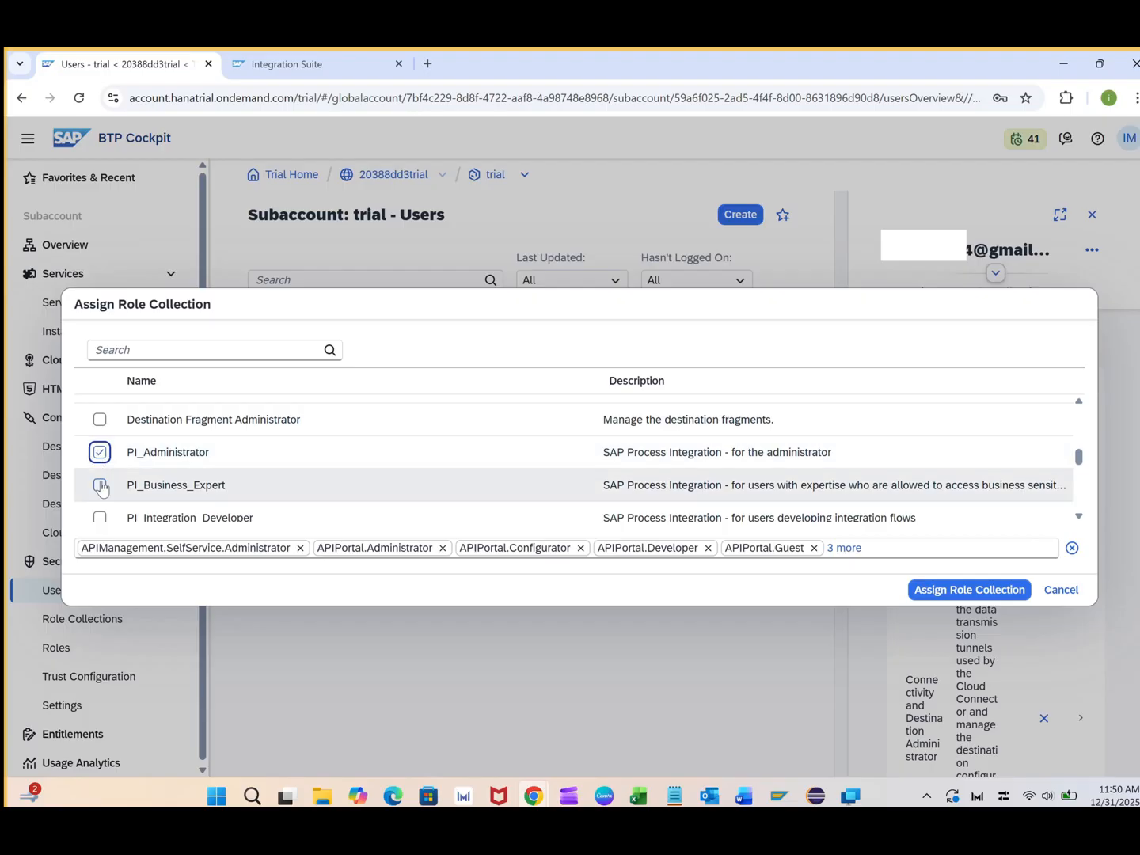
{"action": "scroll", "coordinate": [100, 483], "scroll_direction": "down", "scroll_amount": 3}
{"action": "left_click", "coordinate": [100, 409]}
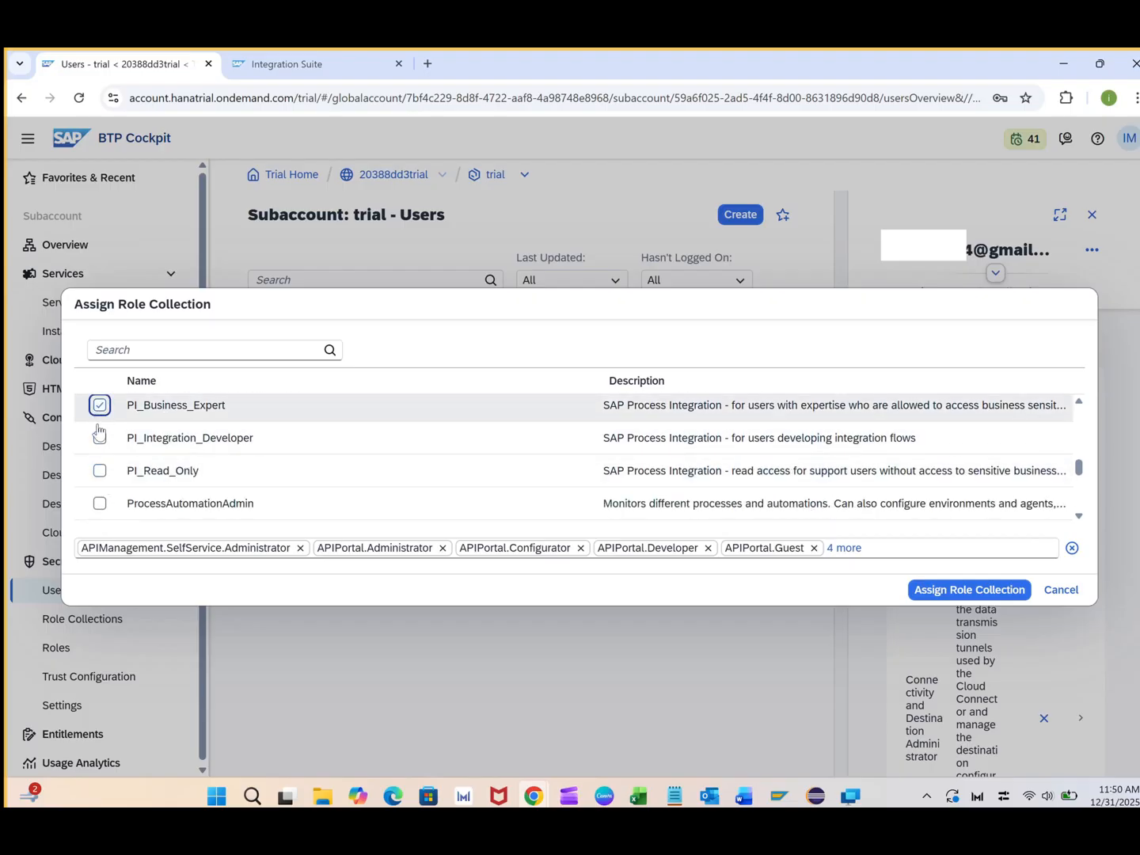
{"action": "left_click", "coordinate": [99, 436]}
{"action": "left_click", "coordinate": [99, 471]}
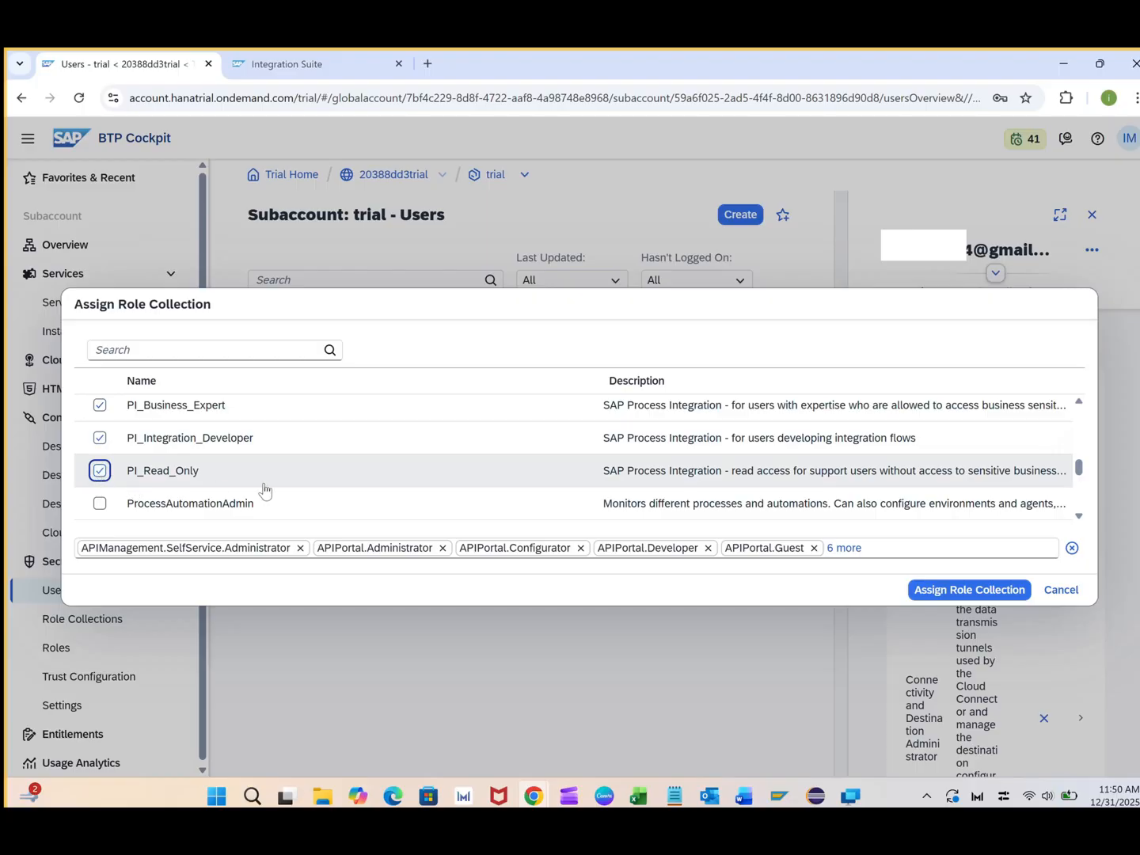
{"action": "scroll", "coordinate": [253, 489], "scroll_direction": "down", "scroll_amount": 3}
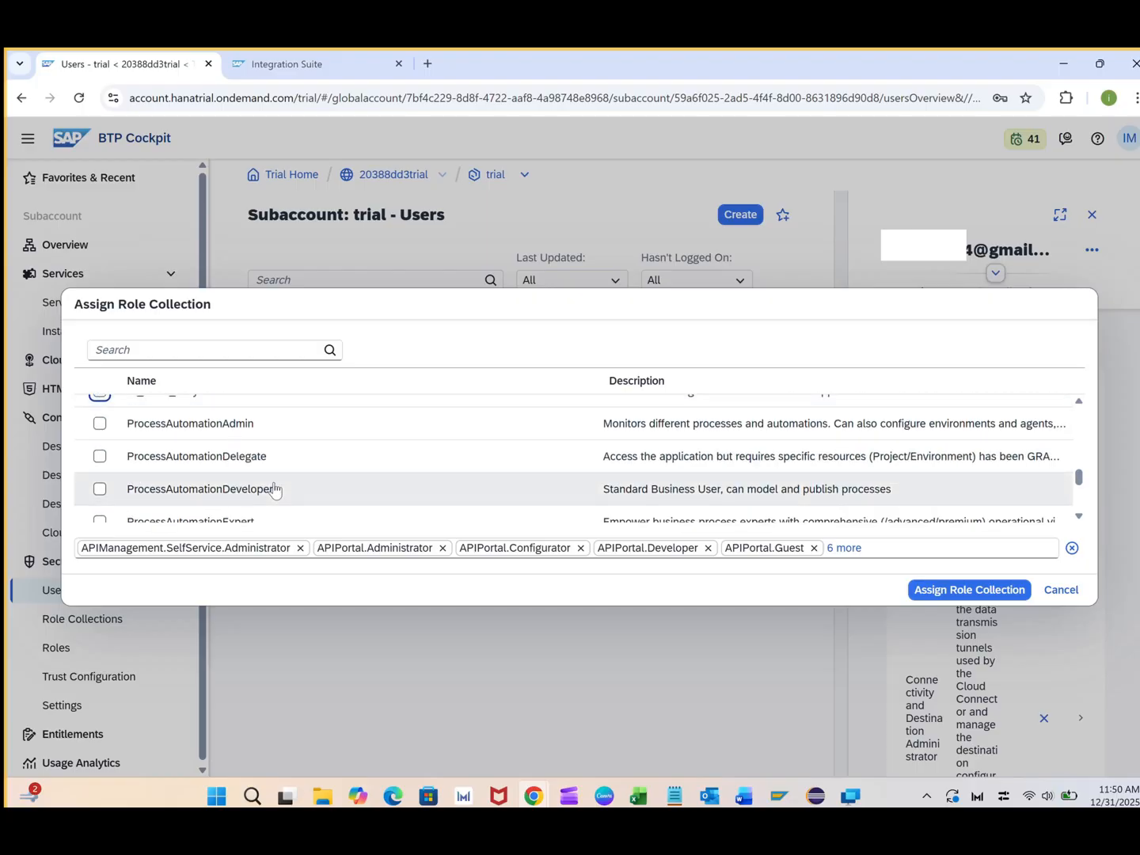
{"action": "scroll", "coordinate": [274, 491], "scroll_direction": "down", "scroll_amount": 3}
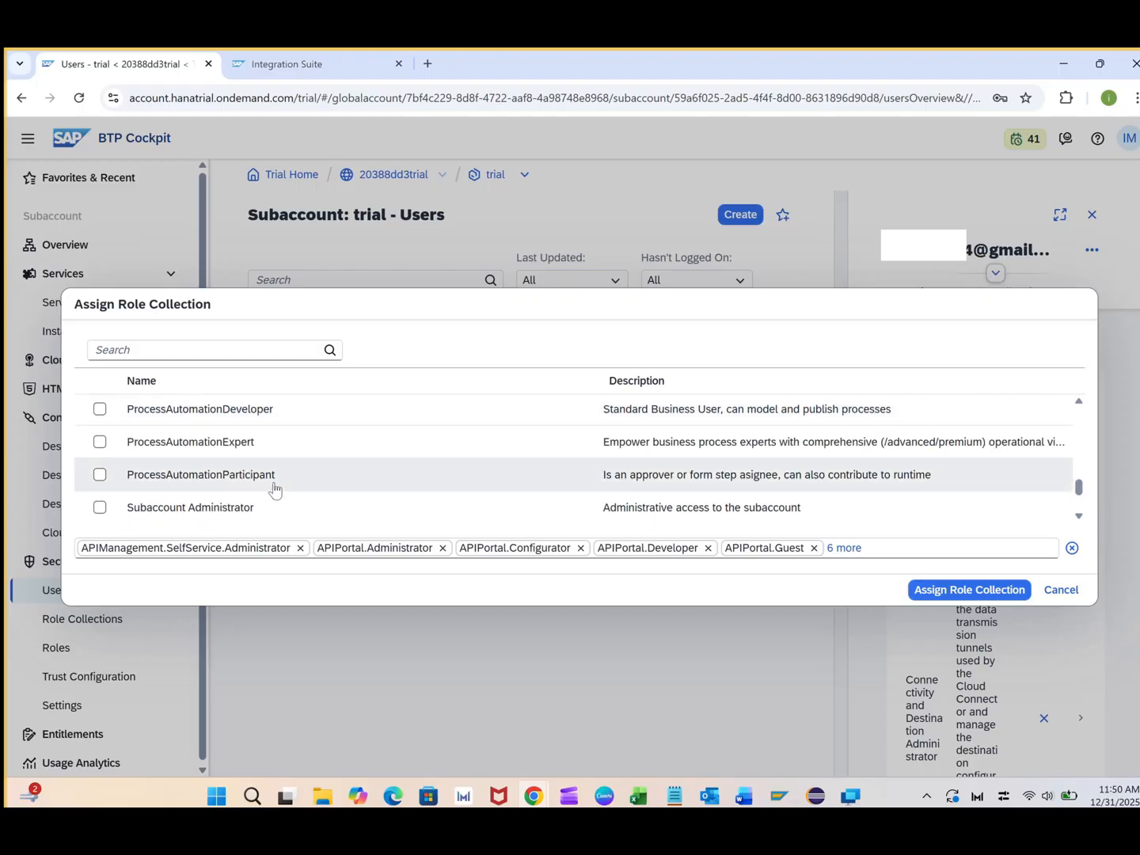
{"action": "scroll", "coordinate": [275, 489], "scroll_direction": "down", "scroll_amount": 3}
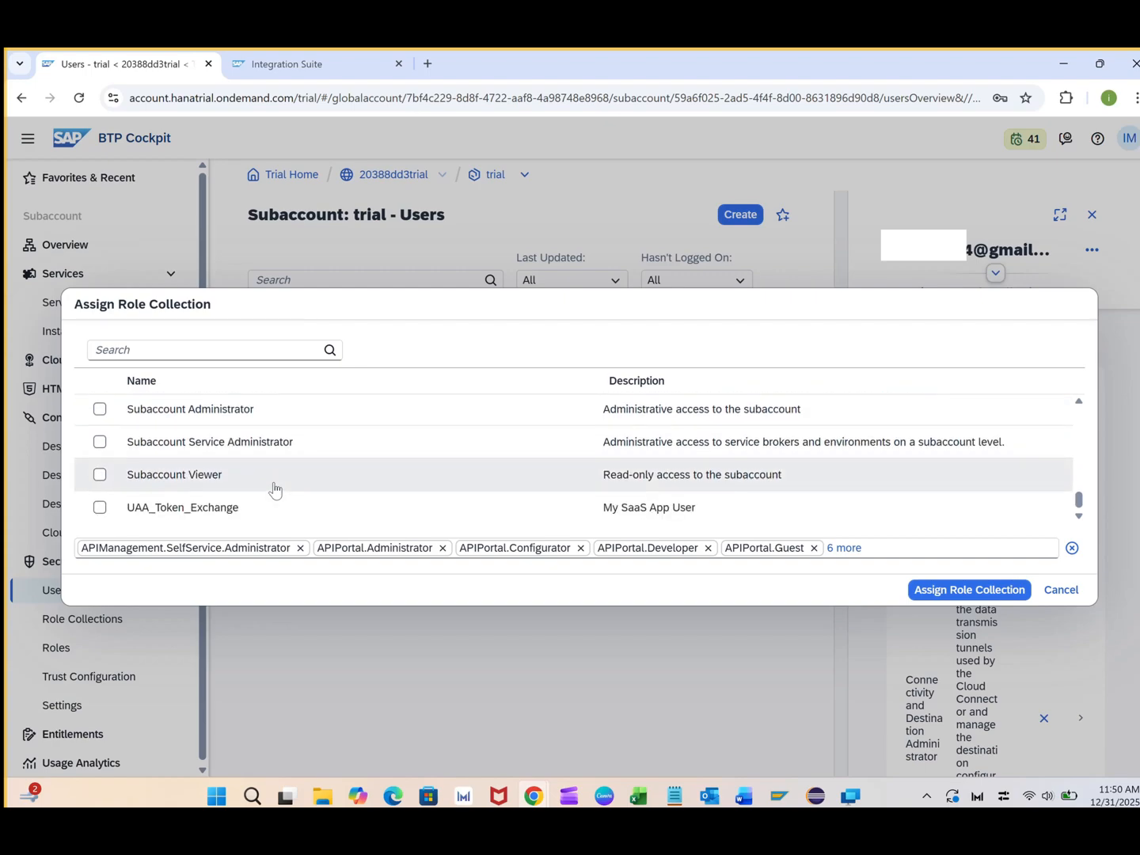
{"action": "scroll", "coordinate": [275, 488], "scroll_direction": "up", "scroll_amount": 12}
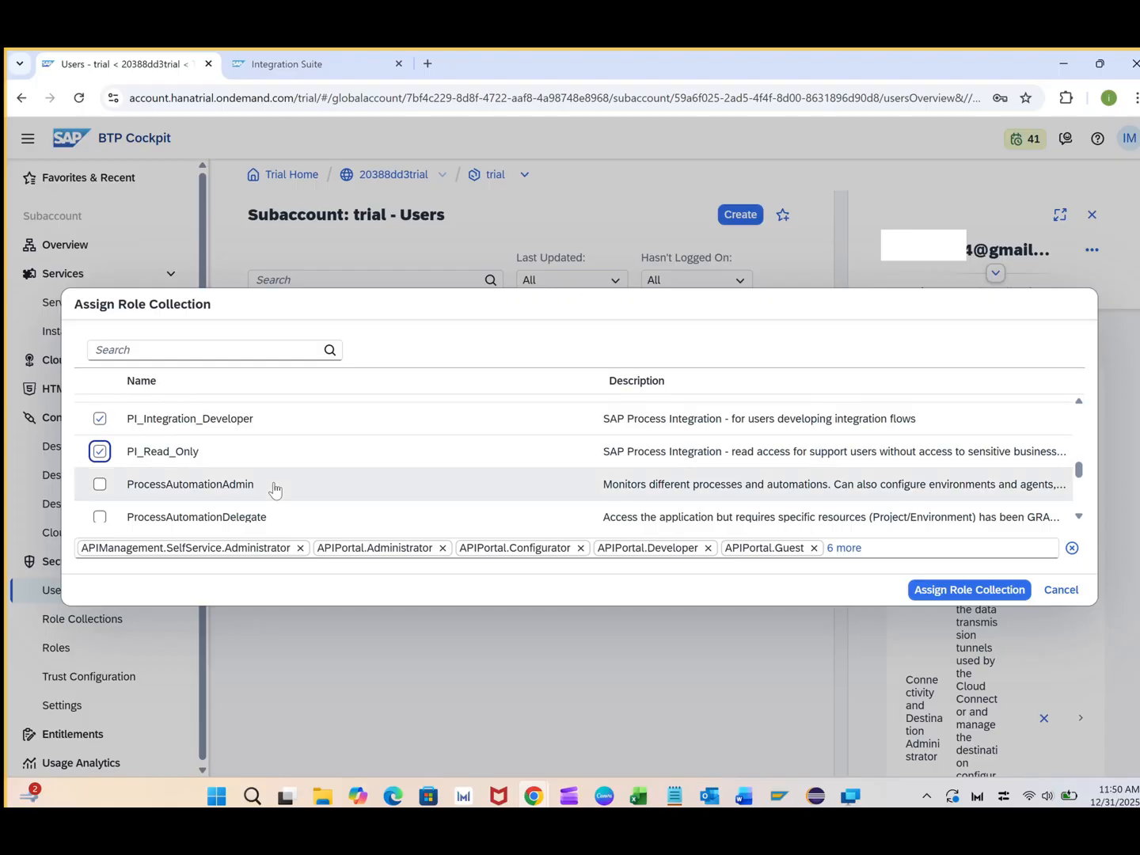
{"action": "scroll", "coordinate": [274, 491], "scroll_direction": "up", "scroll_amount": 3}
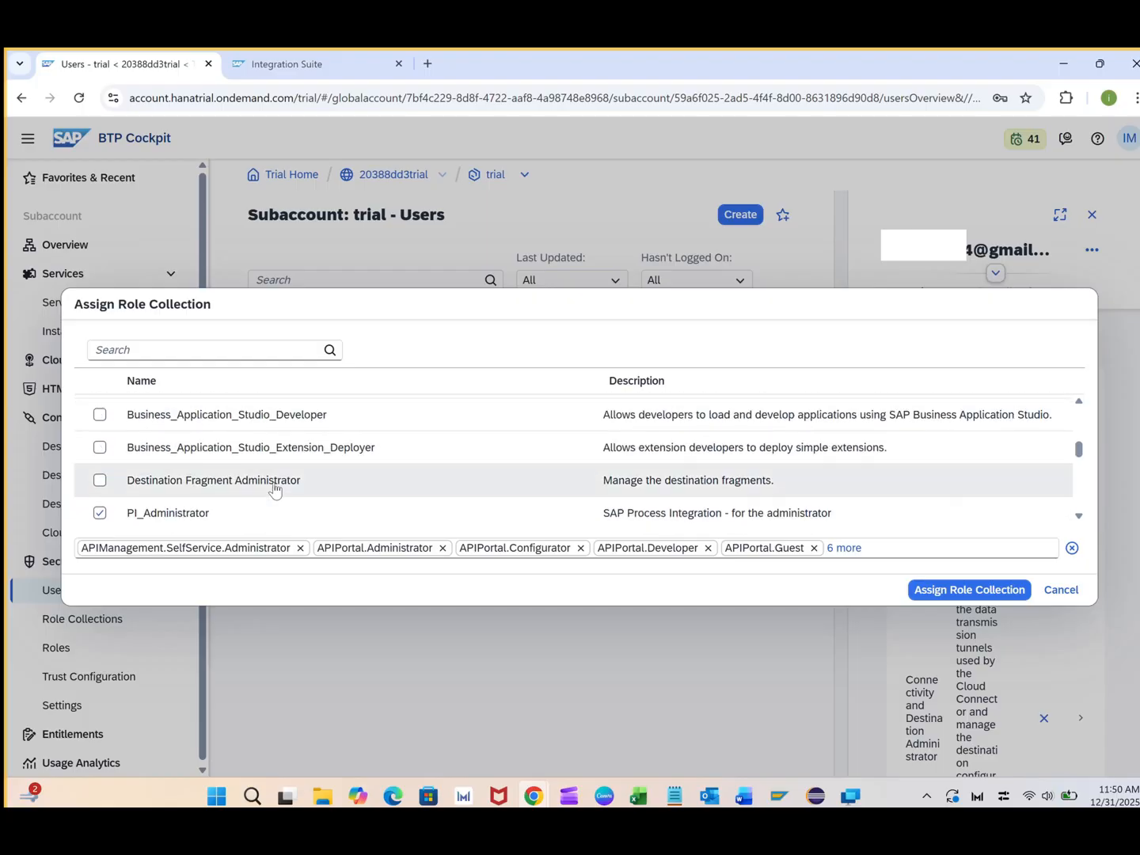
{"action": "scroll", "coordinate": [274, 489], "scroll_direction": "up", "scroll_amount": 3}
{"action": "scroll", "coordinate": [274, 488], "scroll_direction": "up", "scroll_amount": 5}
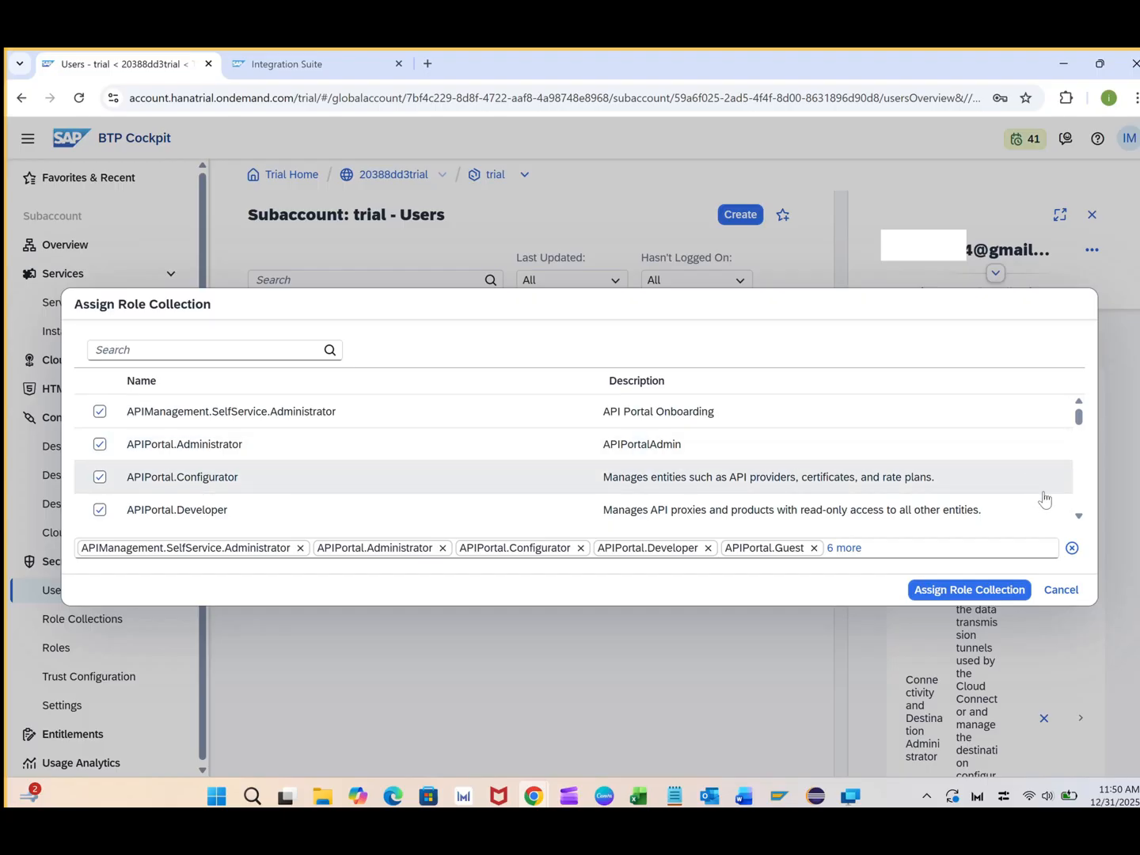
{"action": "left_click", "coordinate": [954, 599]}
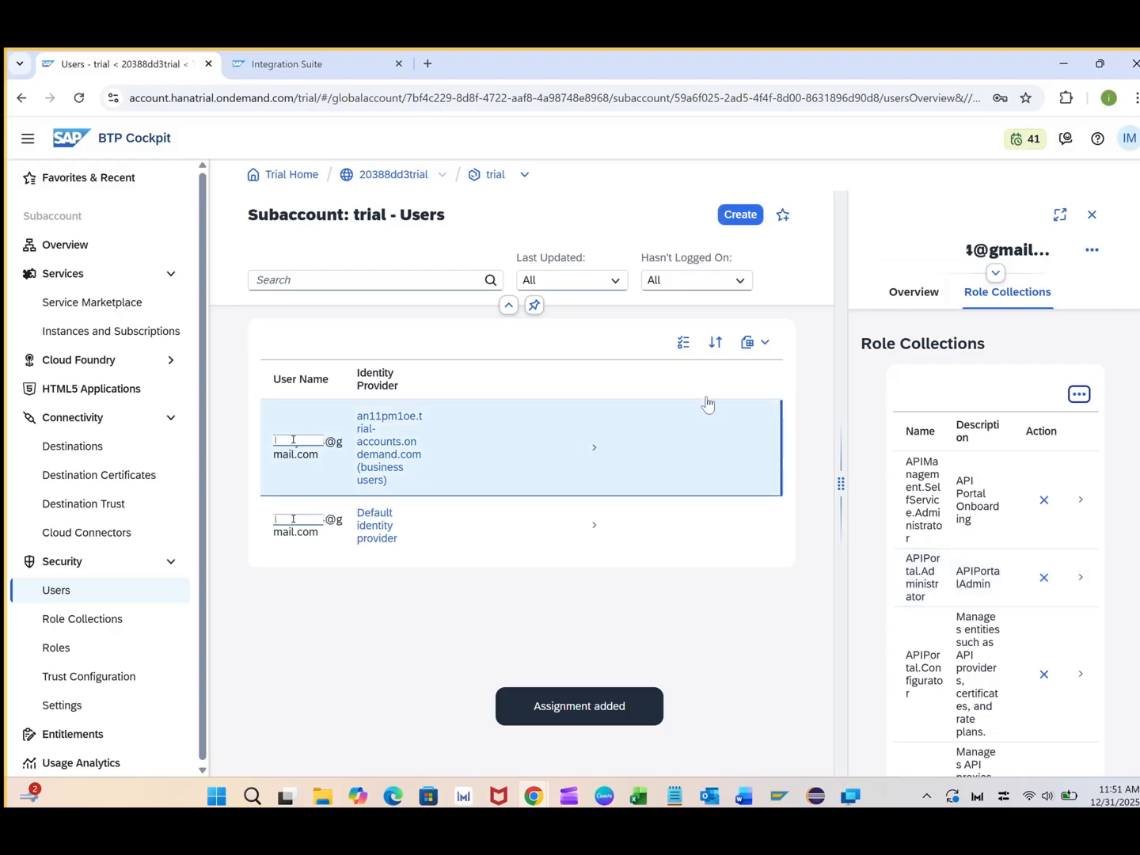
Log out of Integration Suite from its profile menu, then open Instances and Subscriptions in the Cockpit
{"action": "left_click", "coordinate": [339, 68]}
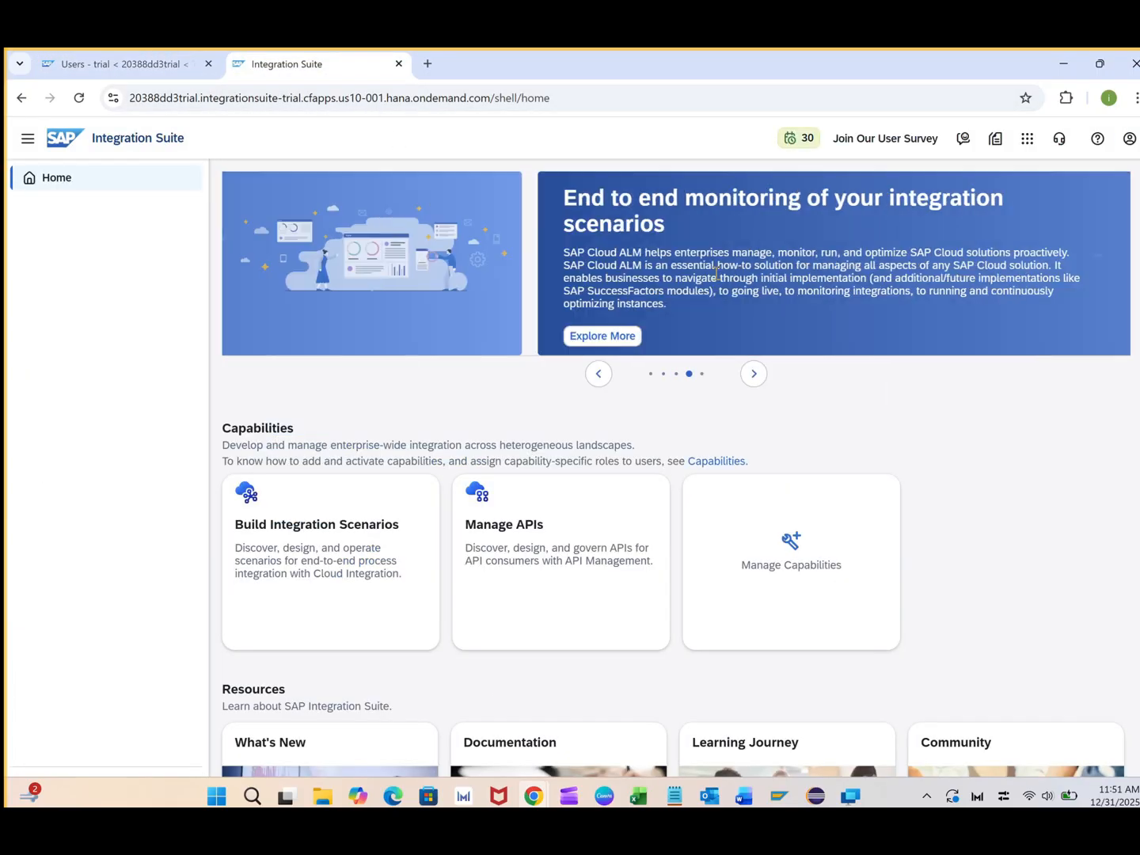
{"action": "left_click", "coordinate": [1123, 144]}
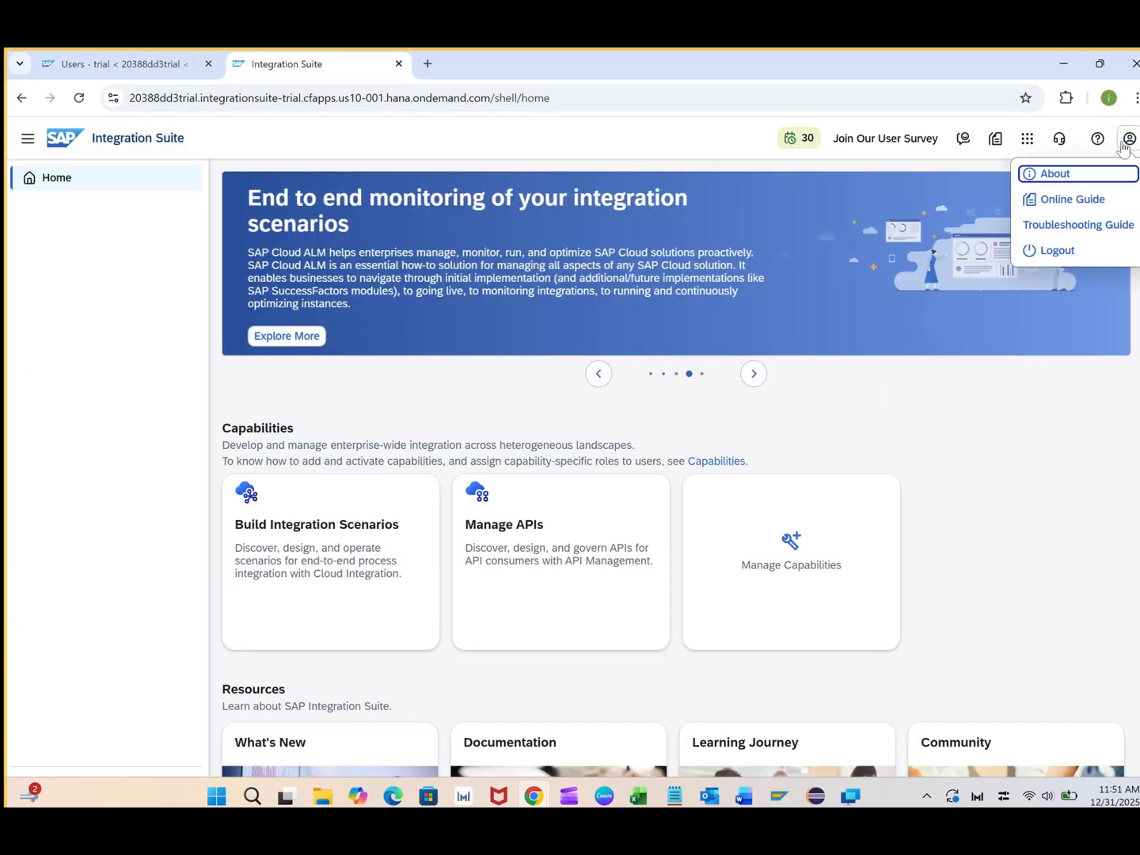
{"action": "left_click", "coordinate": [1057, 251]}
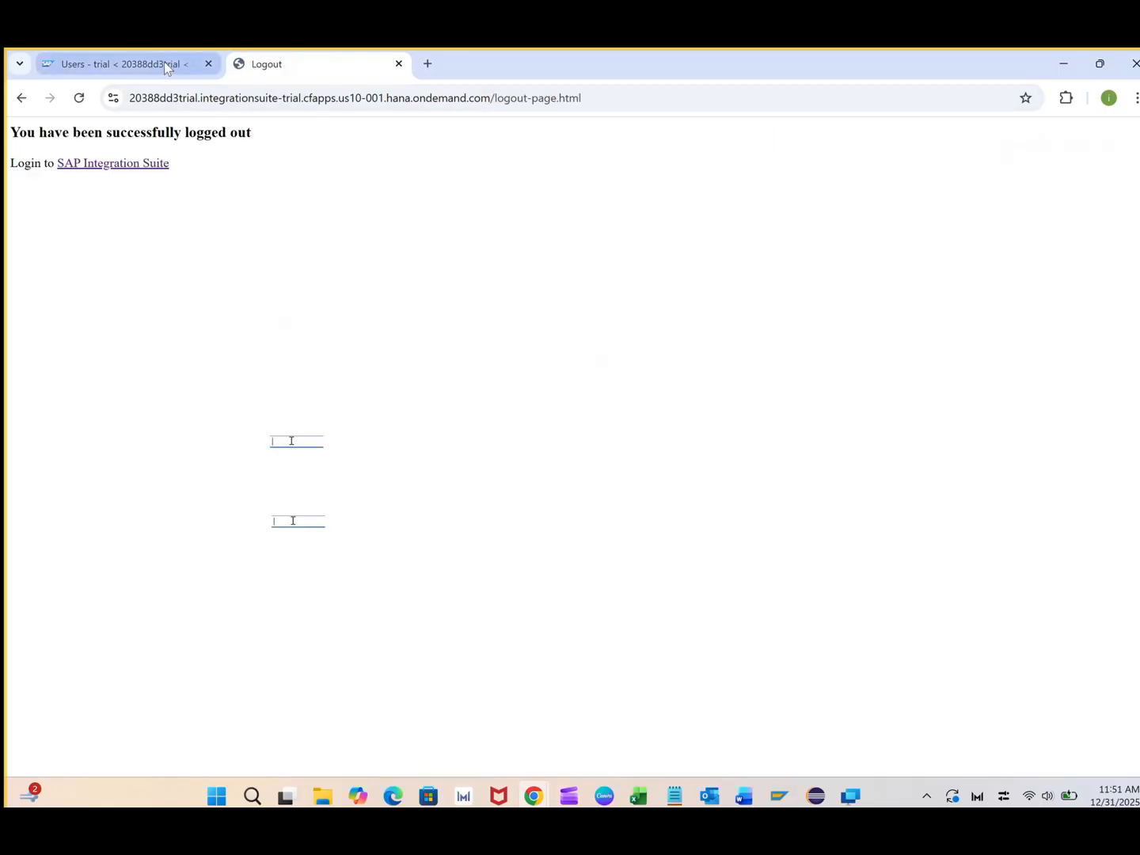
{"action": "left_click", "coordinate": [164, 63]}
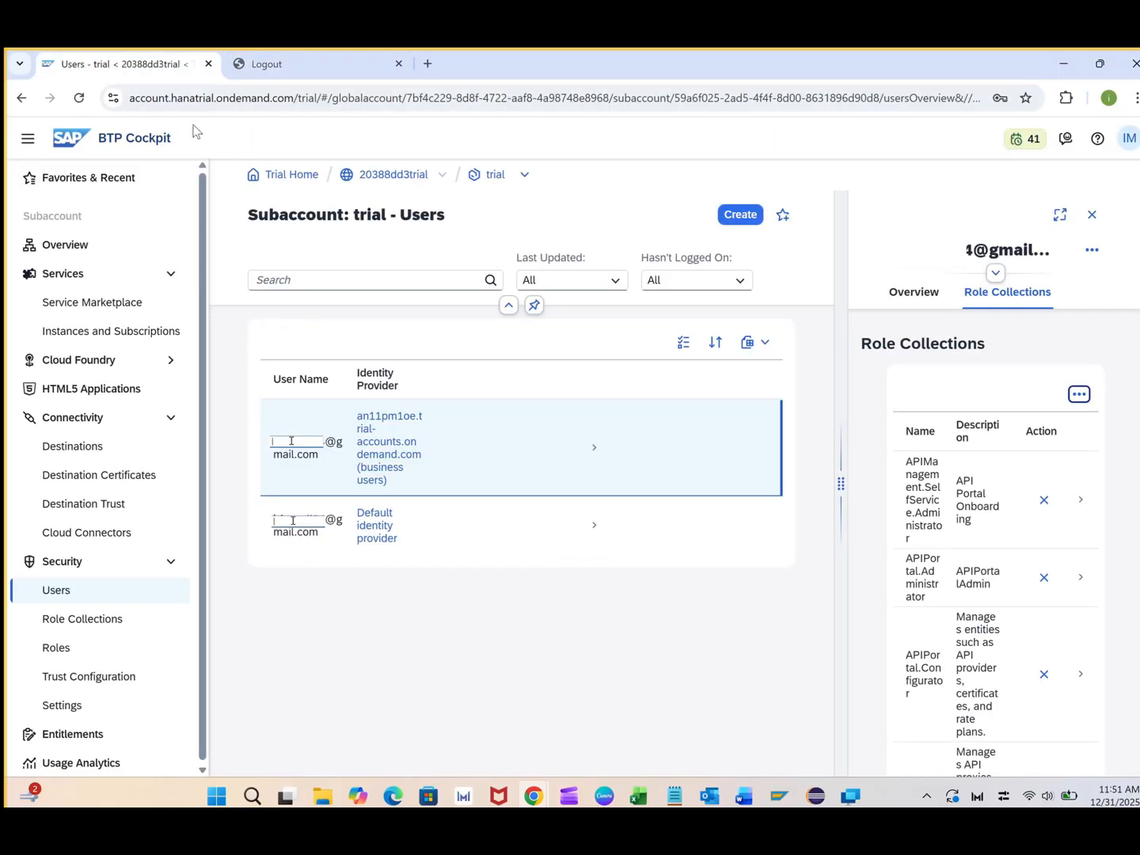
{"action": "left_click", "coordinate": [79, 332]}
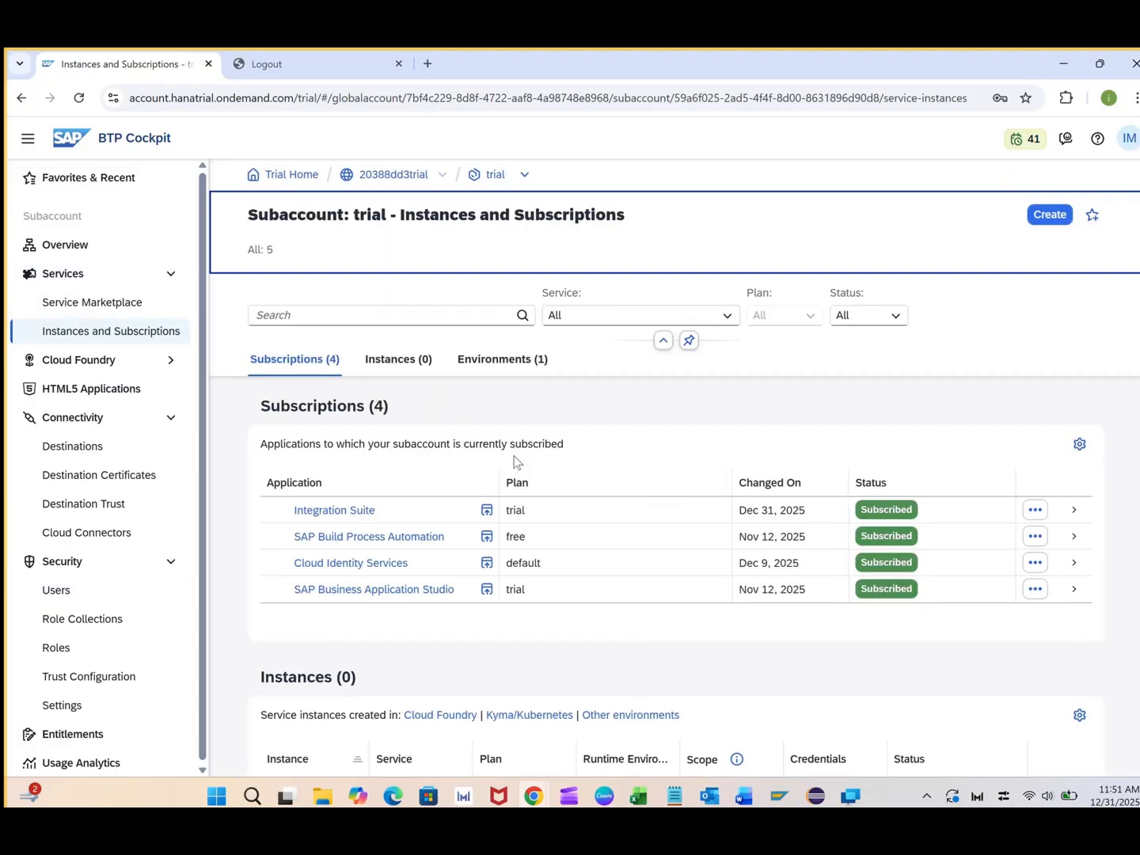
Launch Integration Suite from its subscription row and sign in via Default Identity Provider with the user's e-mail and password
{"action": "left_click", "coordinate": [486, 509]}
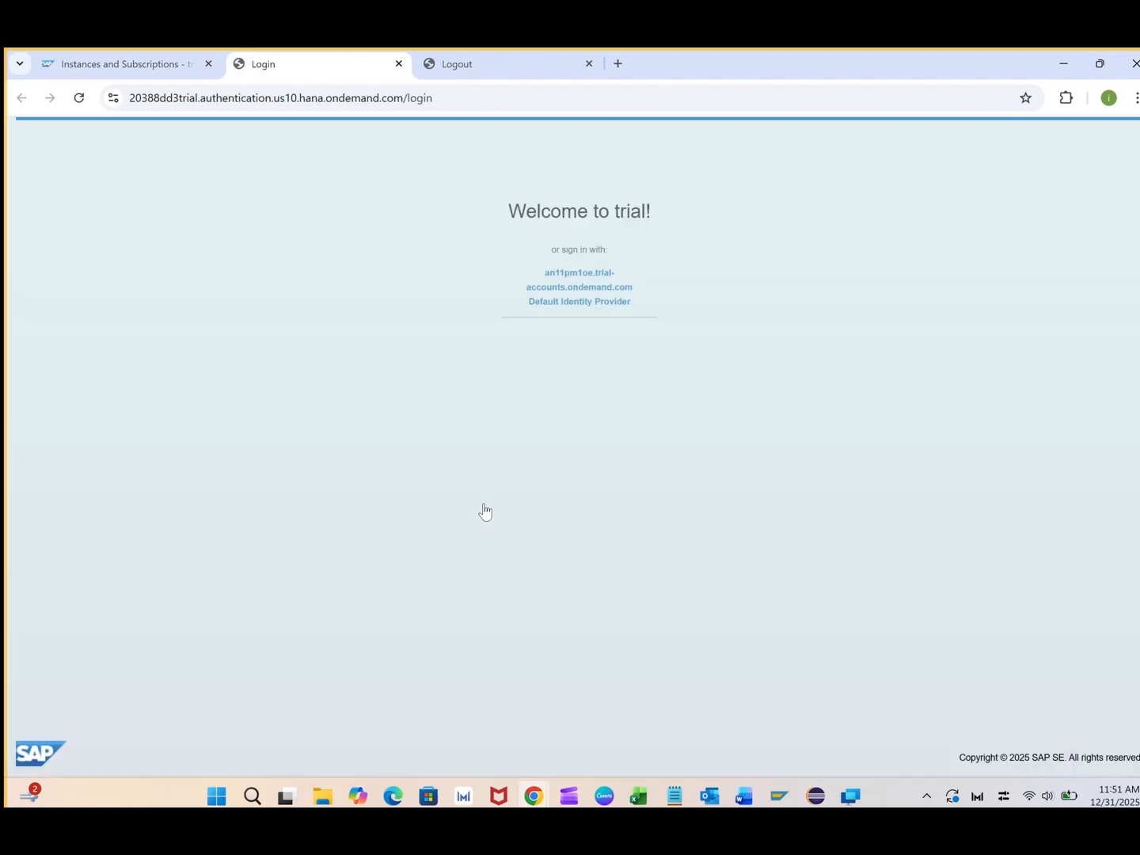
{"action": "left_click", "coordinate": [573, 299]}
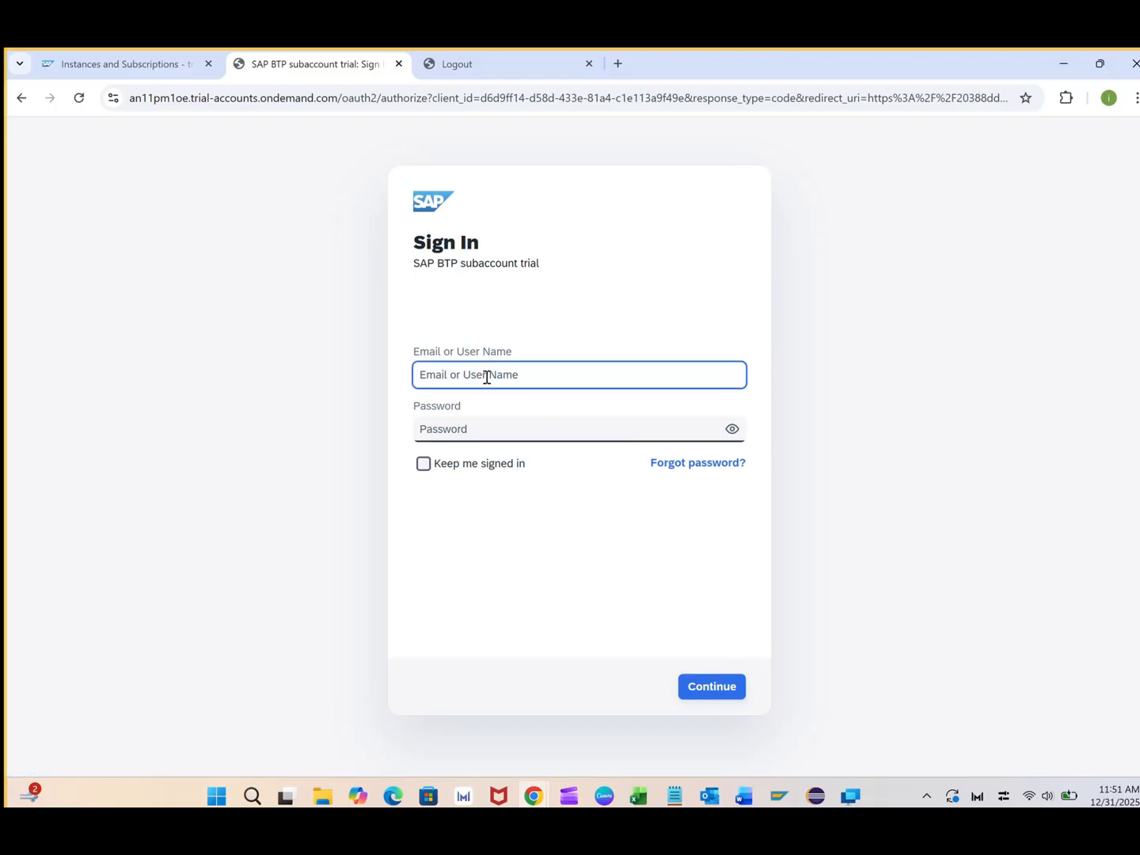
{"action": "type", "text": "o"}
{"action": "key", "text": "BackSpace"}
{"action": "key", "text": "Tab"}
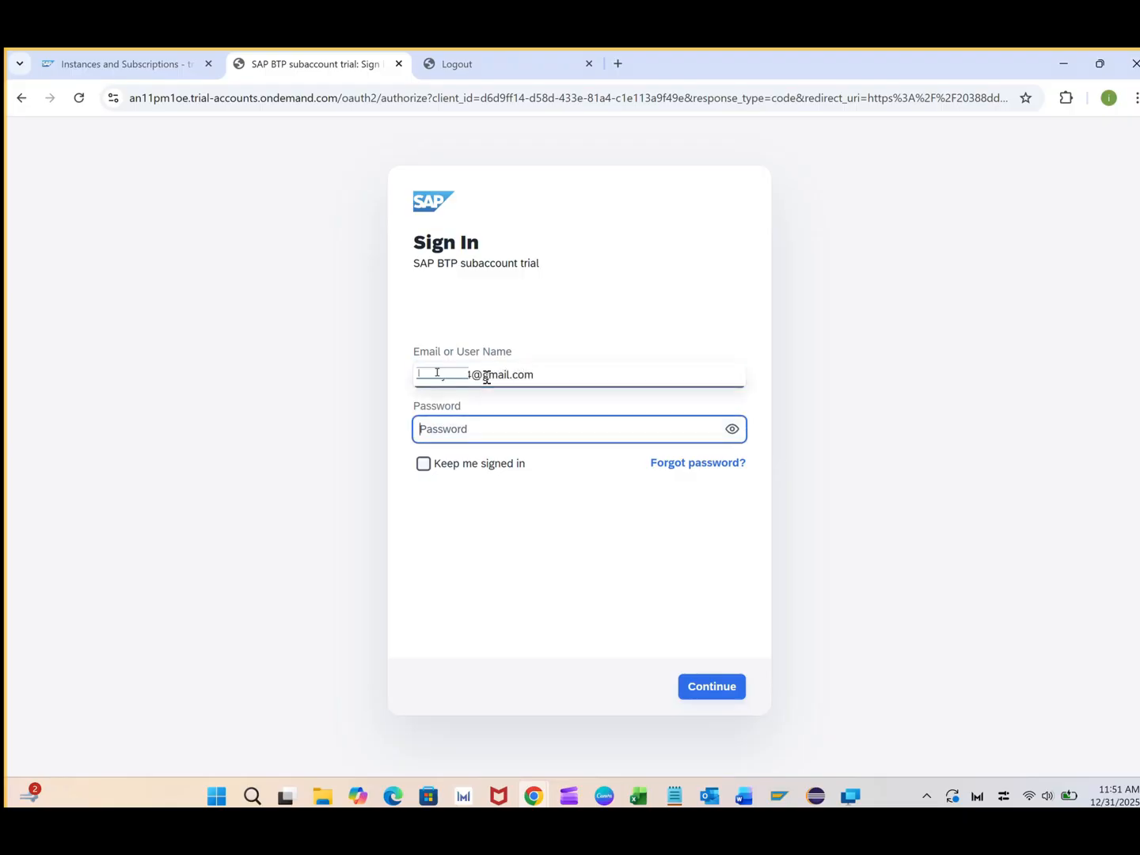
{"action": "type", "text": "************"}
{"action": "key", "text": "Return"}
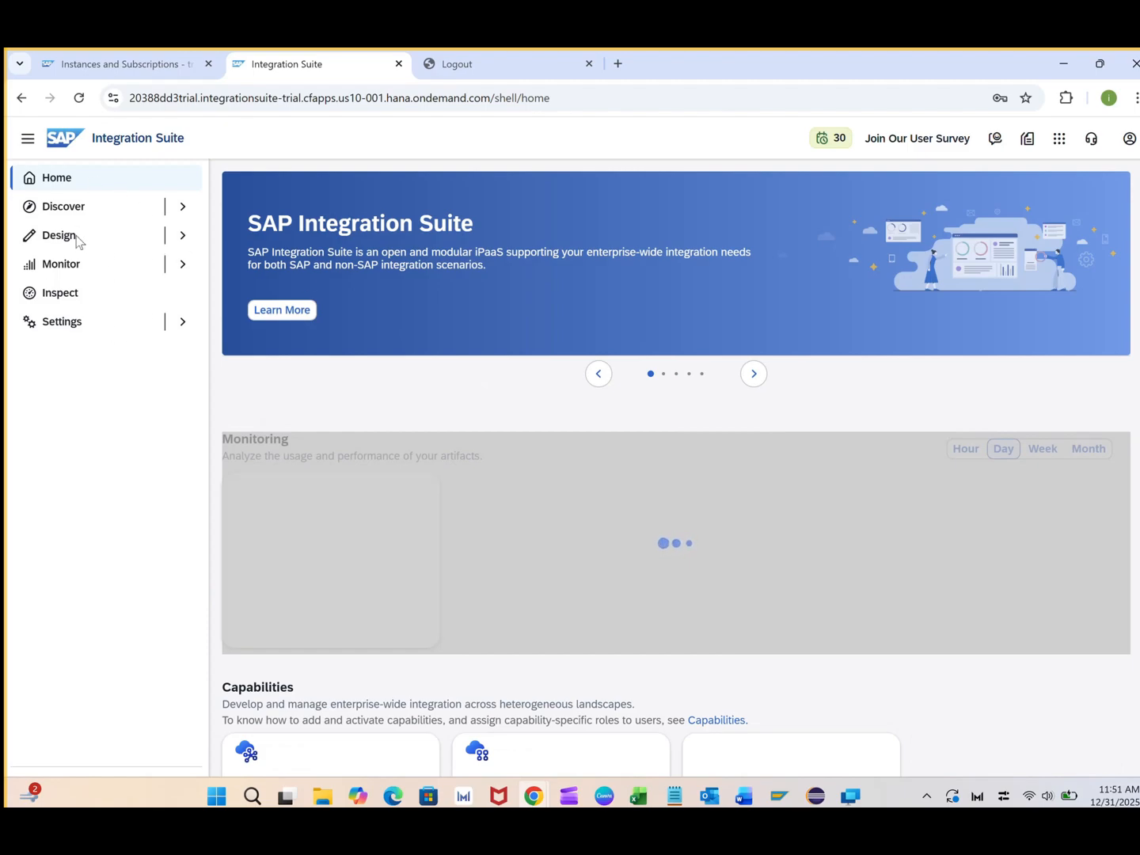
Open Design > Integrations and APIs (Packages 0), dismiss the news pop-up, then open Monitor > Integrations and APIs
{"action": "left_click", "coordinate": [184, 239]}
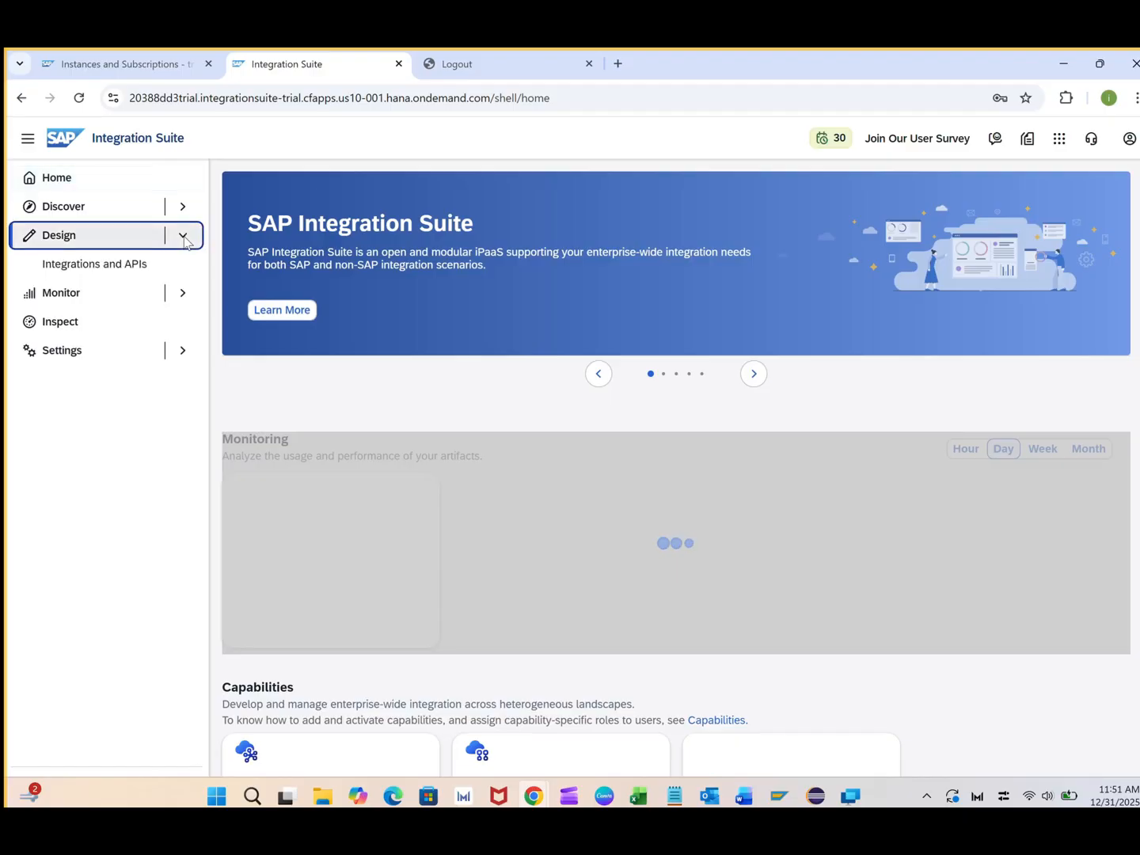
{"action": "left_click", "coordinate": [112, 265]}
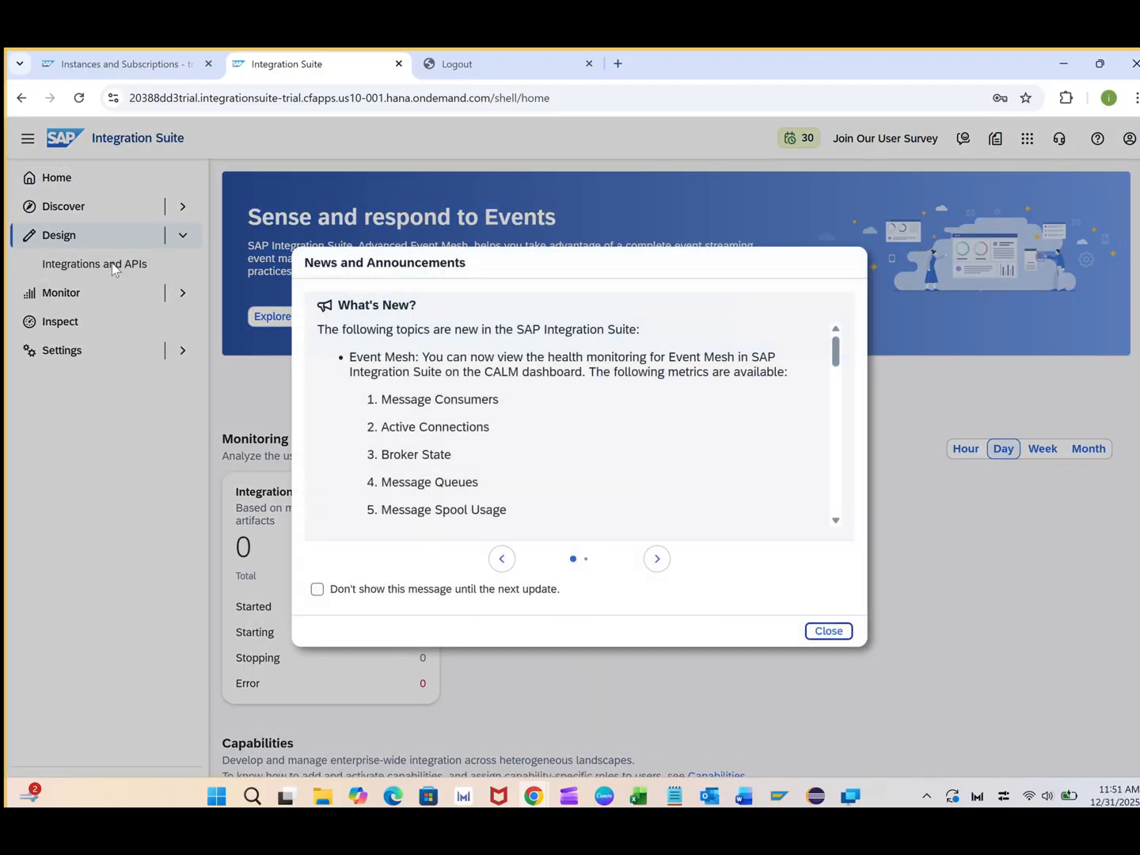
{"action": "left_click", "coordinate": [843, 632]}
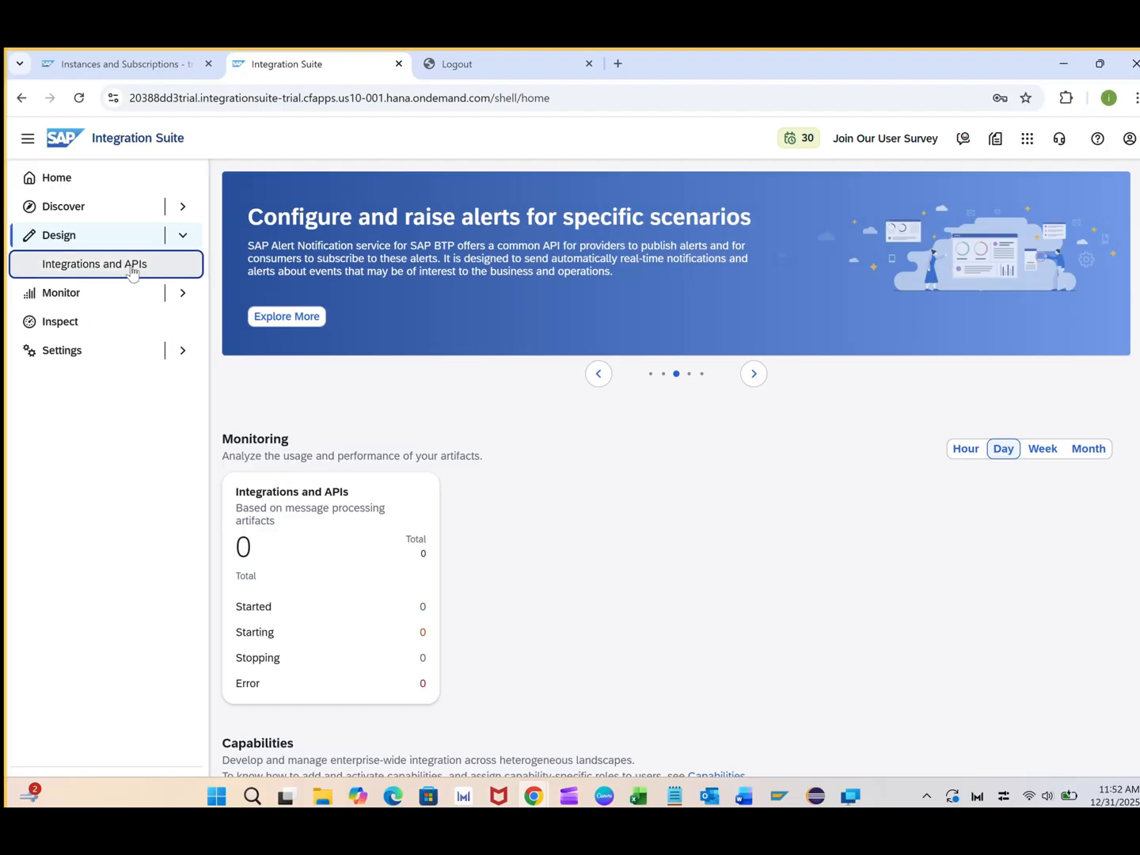
{"action": "left_click", "coordinate": [132, 271]}
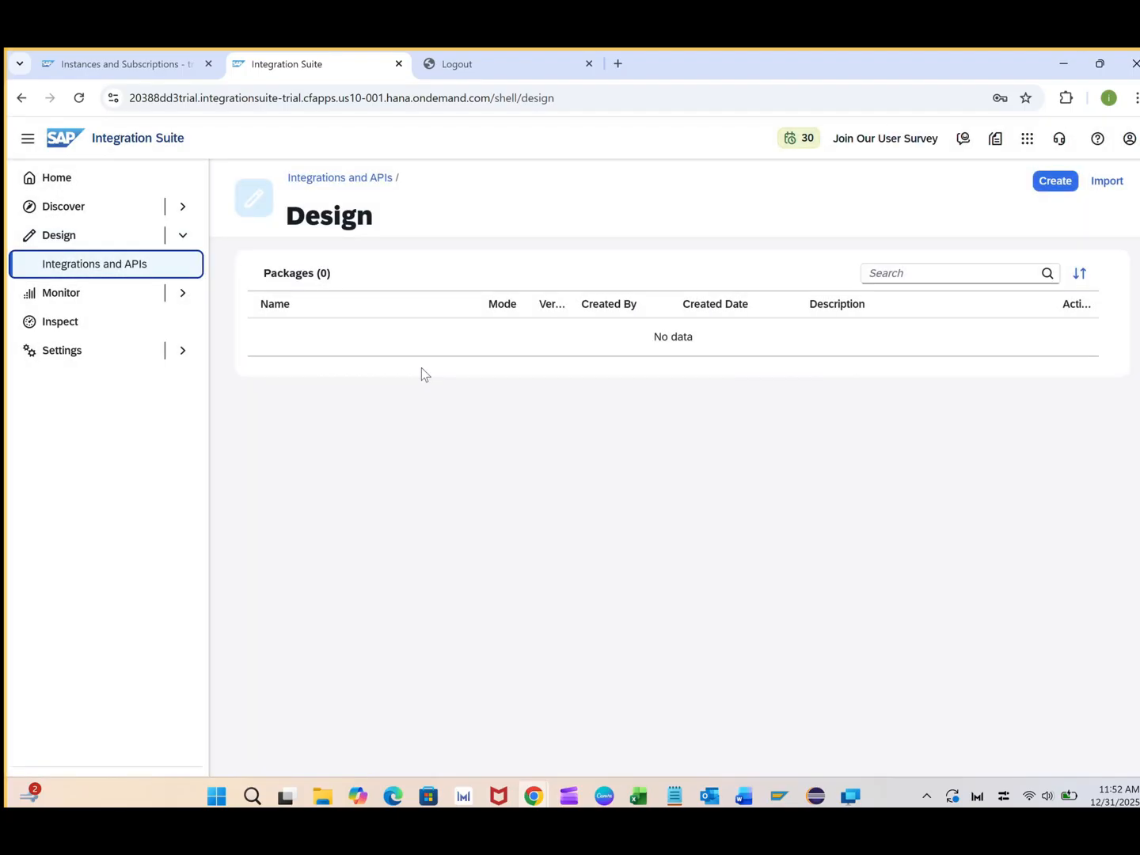
{"action": "left_click", "coordinate": [76, 295]}
{"action": "left_click", "coordinate": [119, 322]}
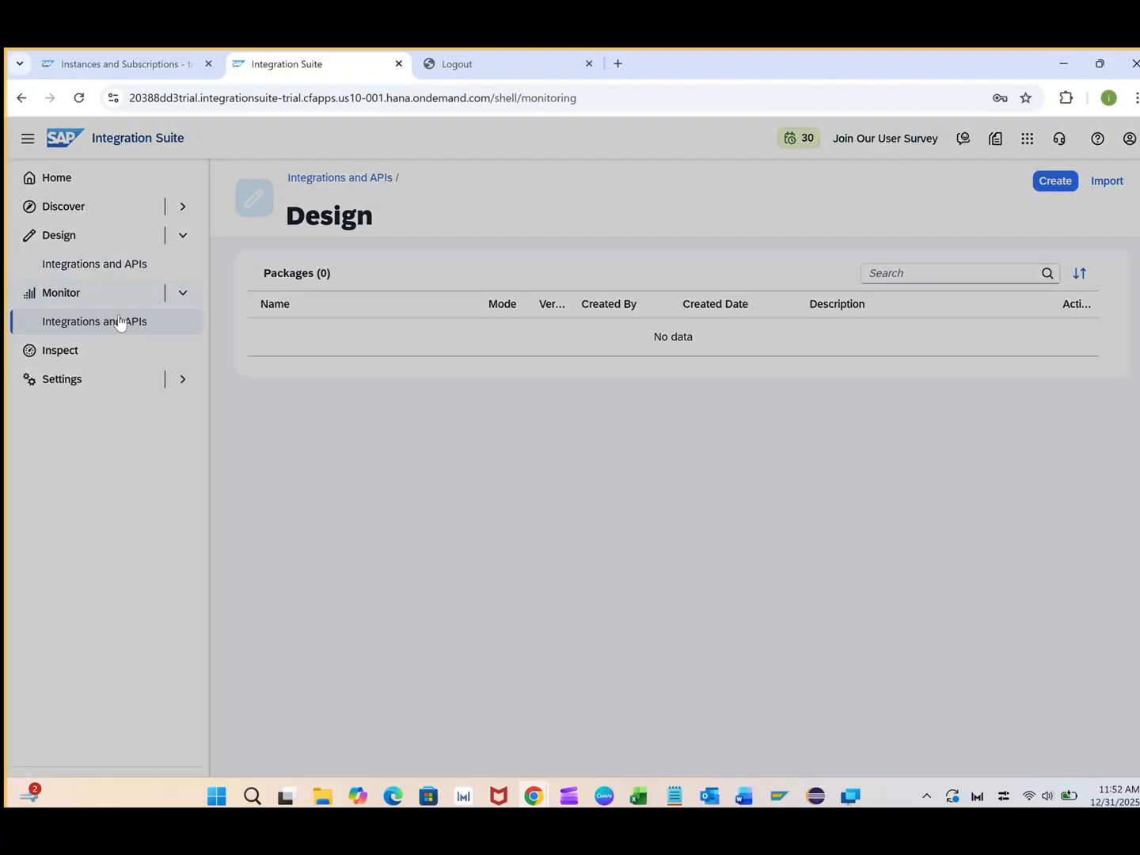